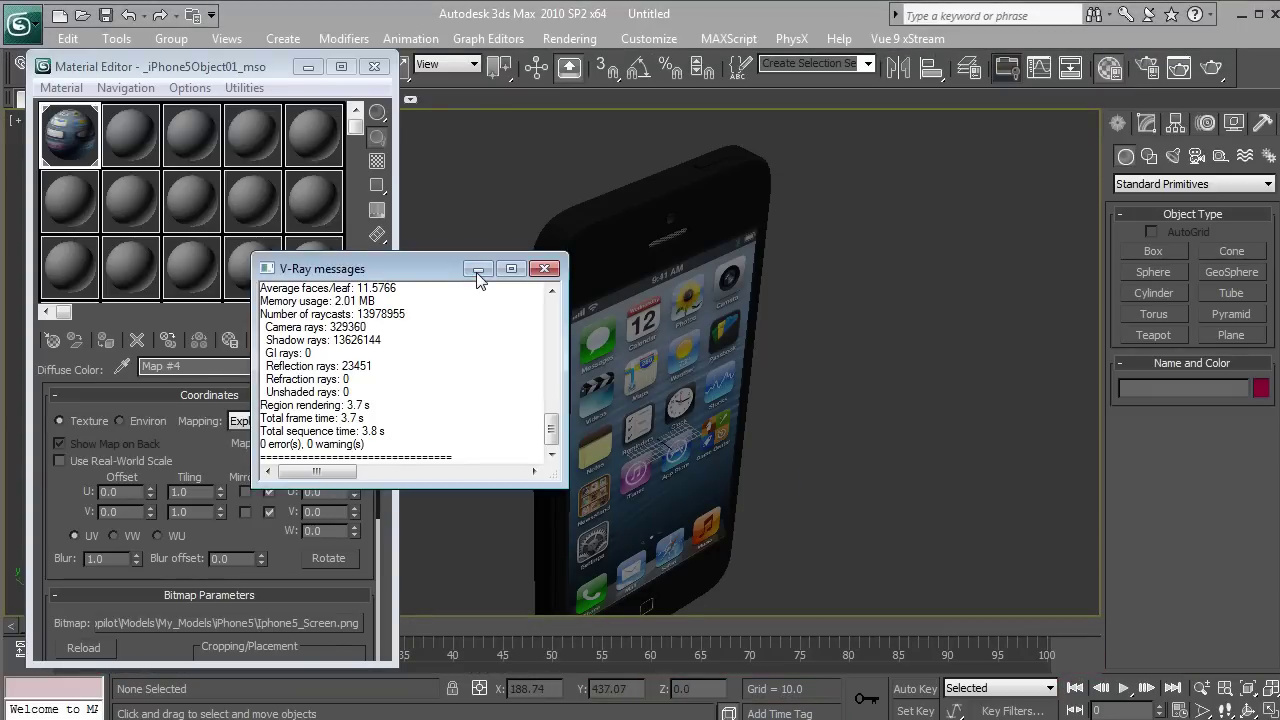
- Orbit the textured iPhone model in the 3ds Max viewport to view its front, and switch to After Effects
left_click(478, 269)
left_click(672, 405)
left_click_drag(672, 405, 681, 368)
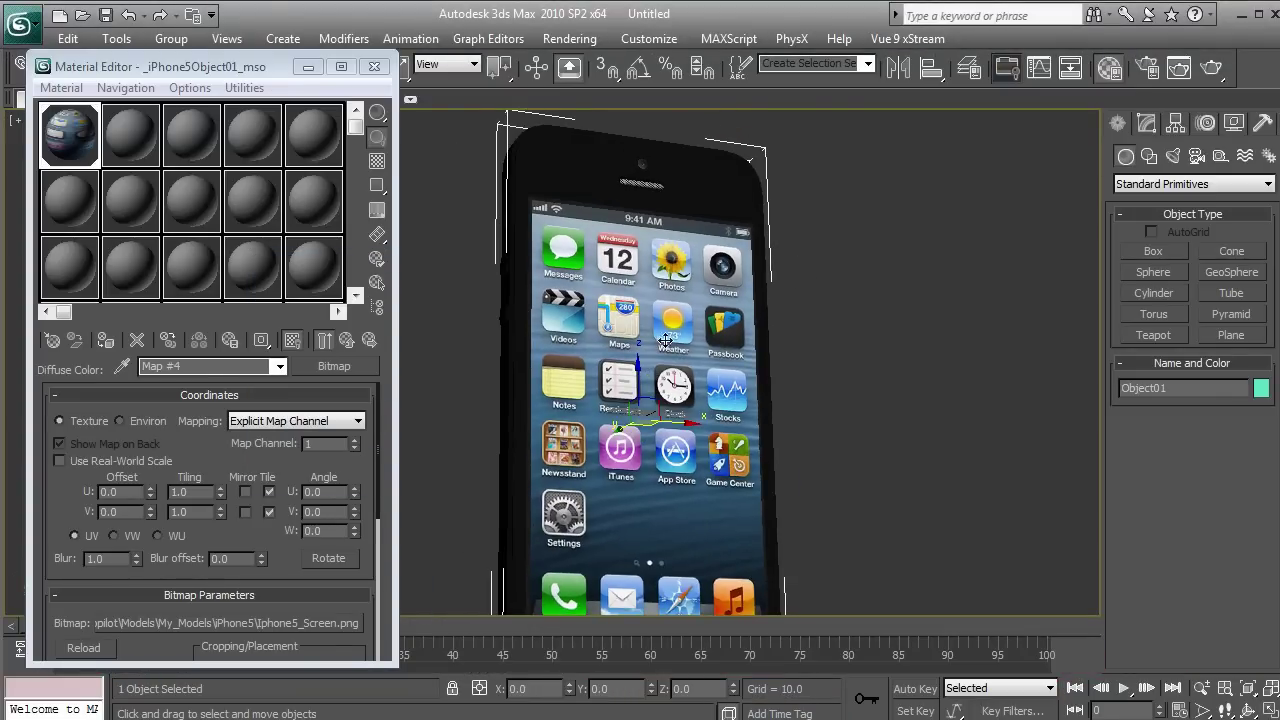
left_click(1242, 15)
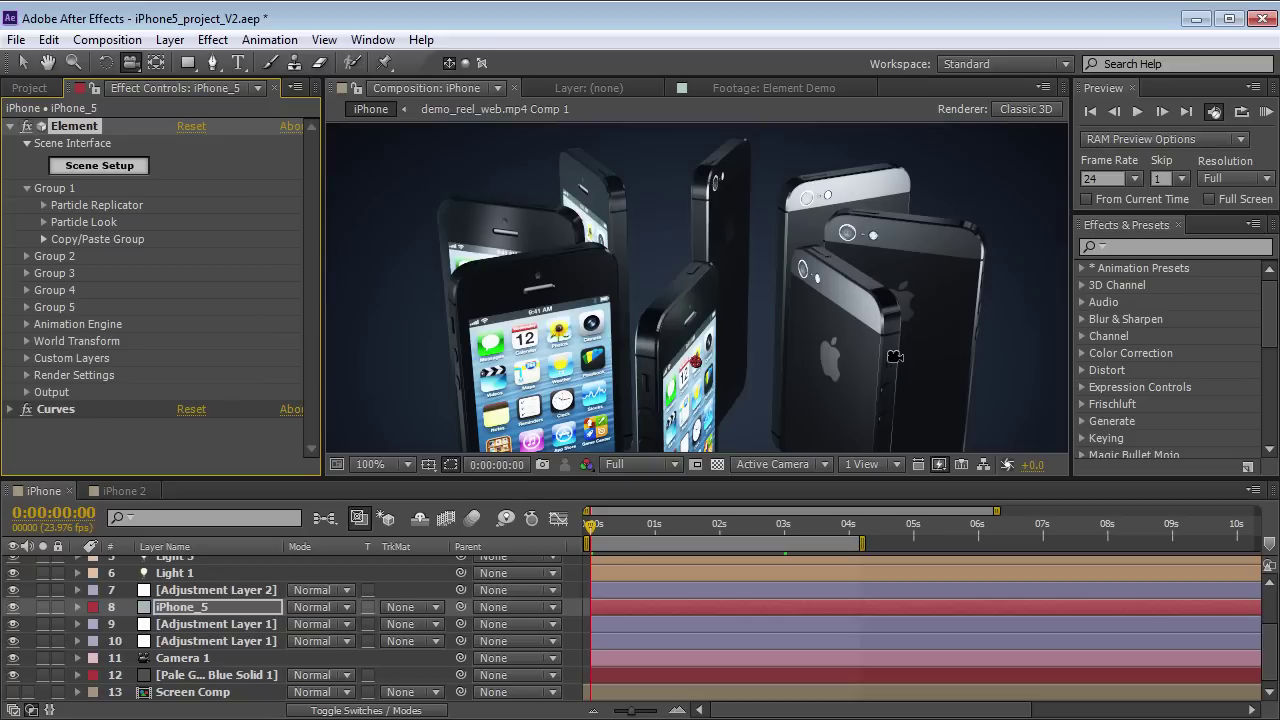
- View the Element 3D product page on the Video Copilot site in Firefox and return to After Effects
key("alt+Tab")
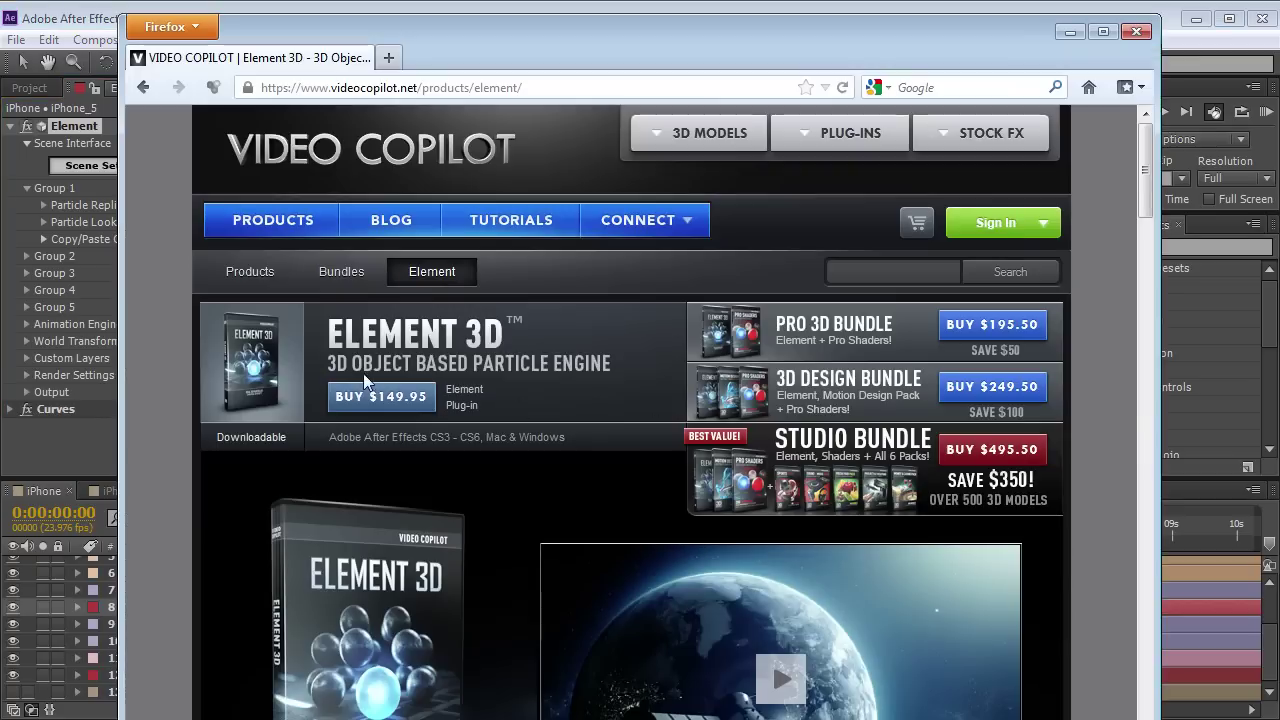
mouse_move(1151, 200)
left_mouse_down()
mouse_move(1152, 222)
mouse_move(1147, 185)
left_mouse_up()
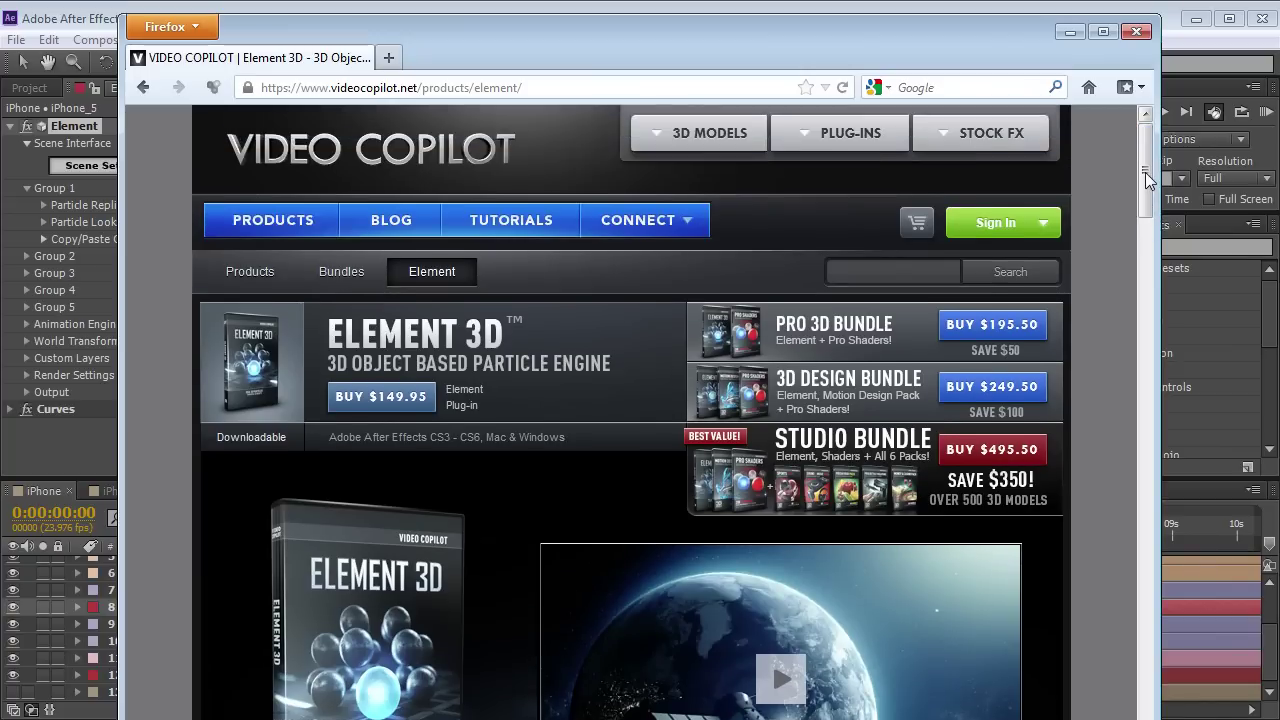
key("alt+Tab")
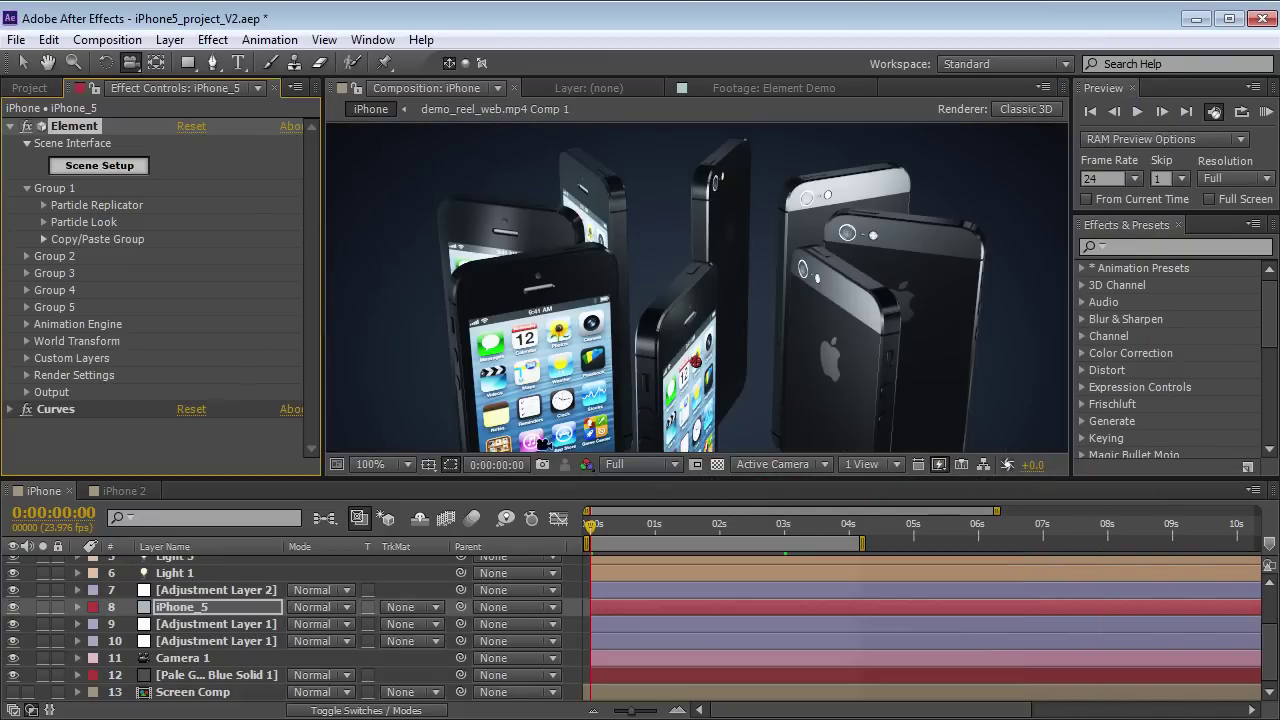
- Orbit the camera around the group of phones in the iPhone composition to examine them from several angles
left_click(614, 526)
left_click_drag(648, 536, 556, 542)
left_click_drag(646, 349, 714, 347)
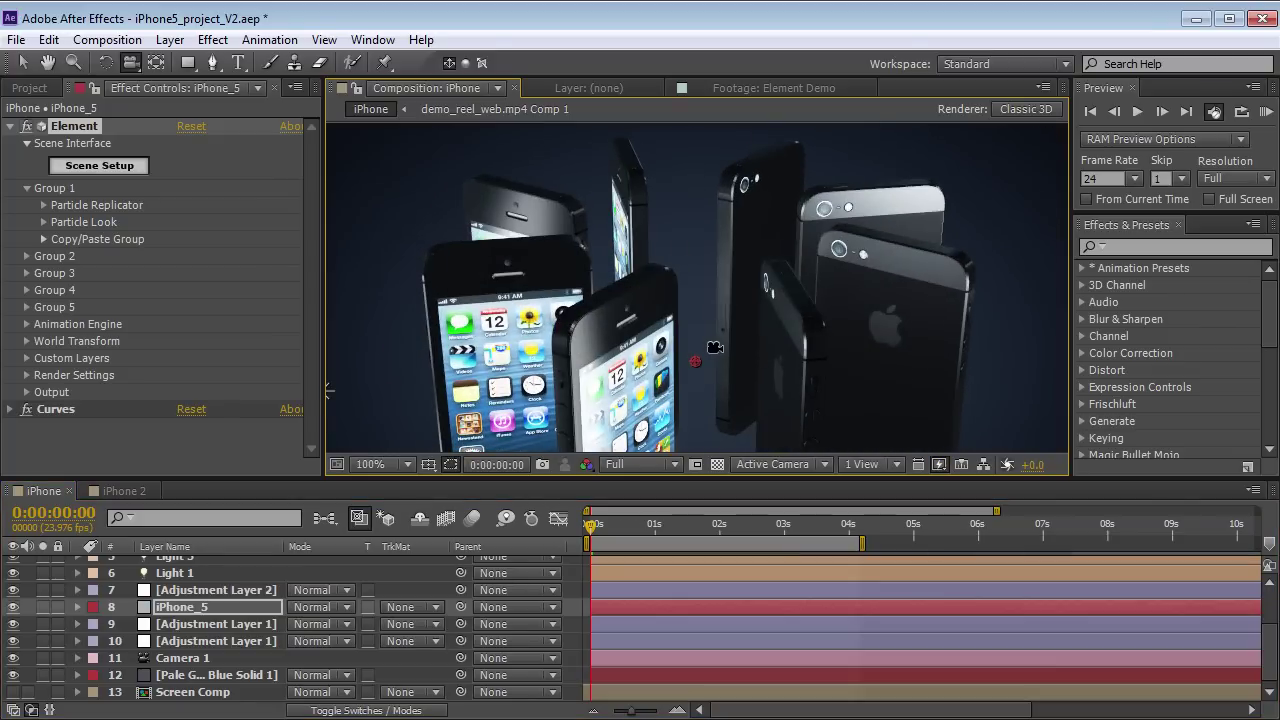
left_click_drag(714, 347, 705, 356)
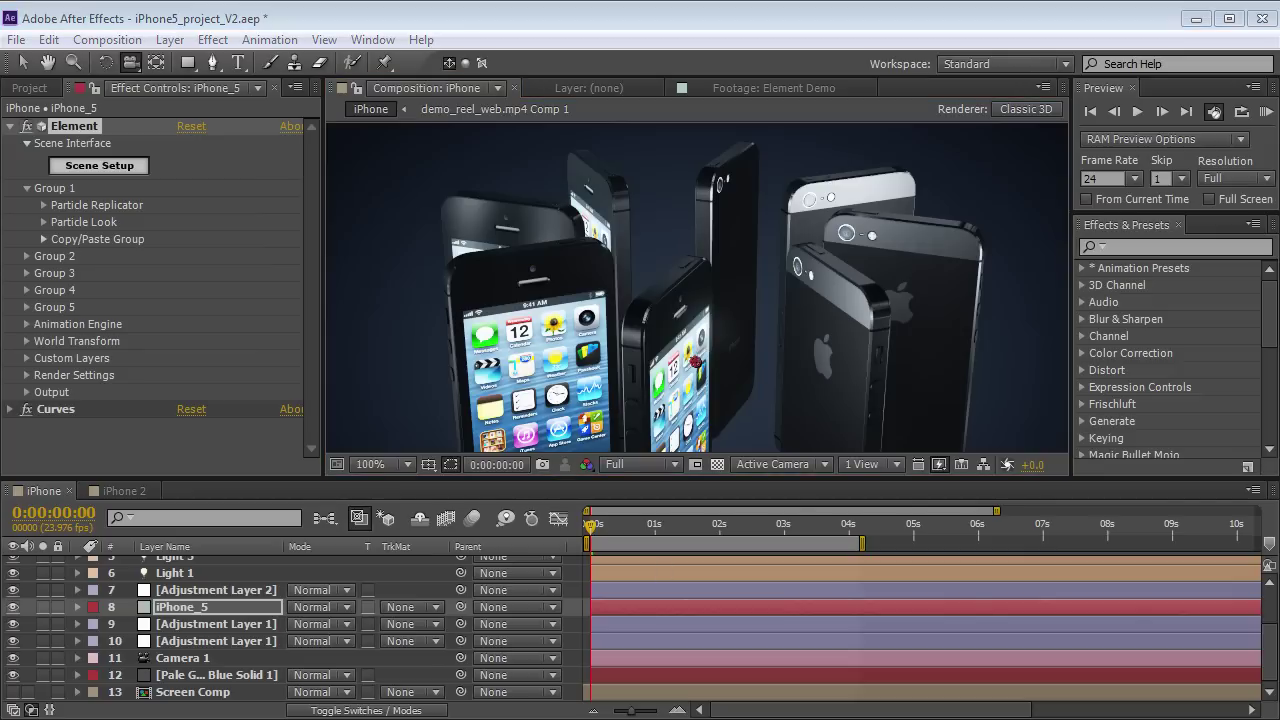
- Switch to the iPhone5 model folder in Windows Explorer and look over its OBJ, MTL and E3D files
key("alt+Tab")
left_click(837, 424)
left_click_drag(938, 472, 737, 457)
key("ctrl+a")
left_click(737, 457)
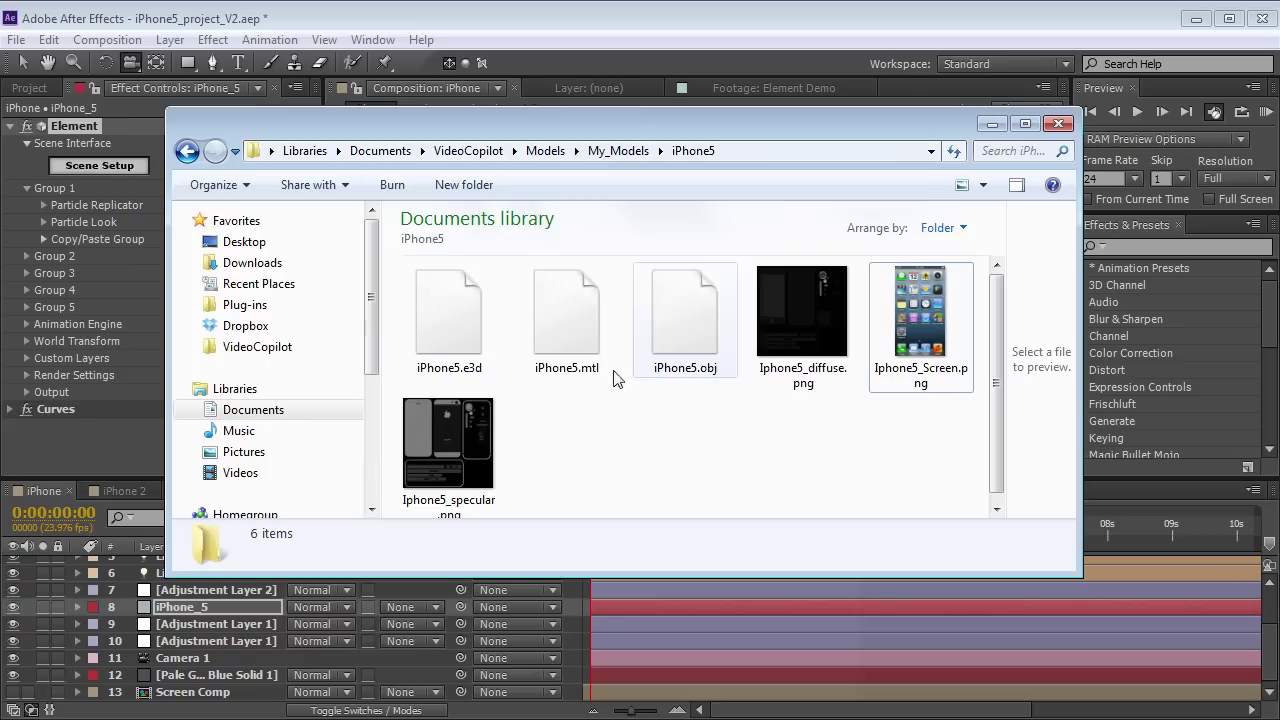
left_click(710, 378)
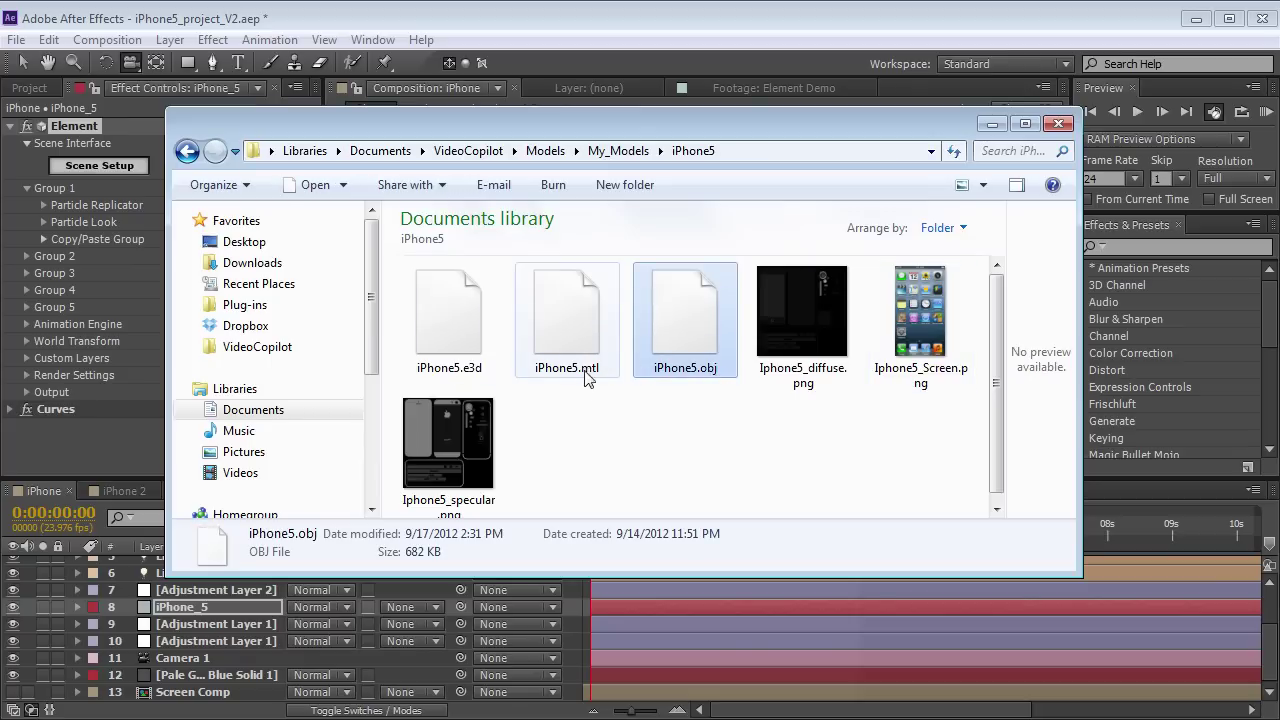
left_click(697, 410)
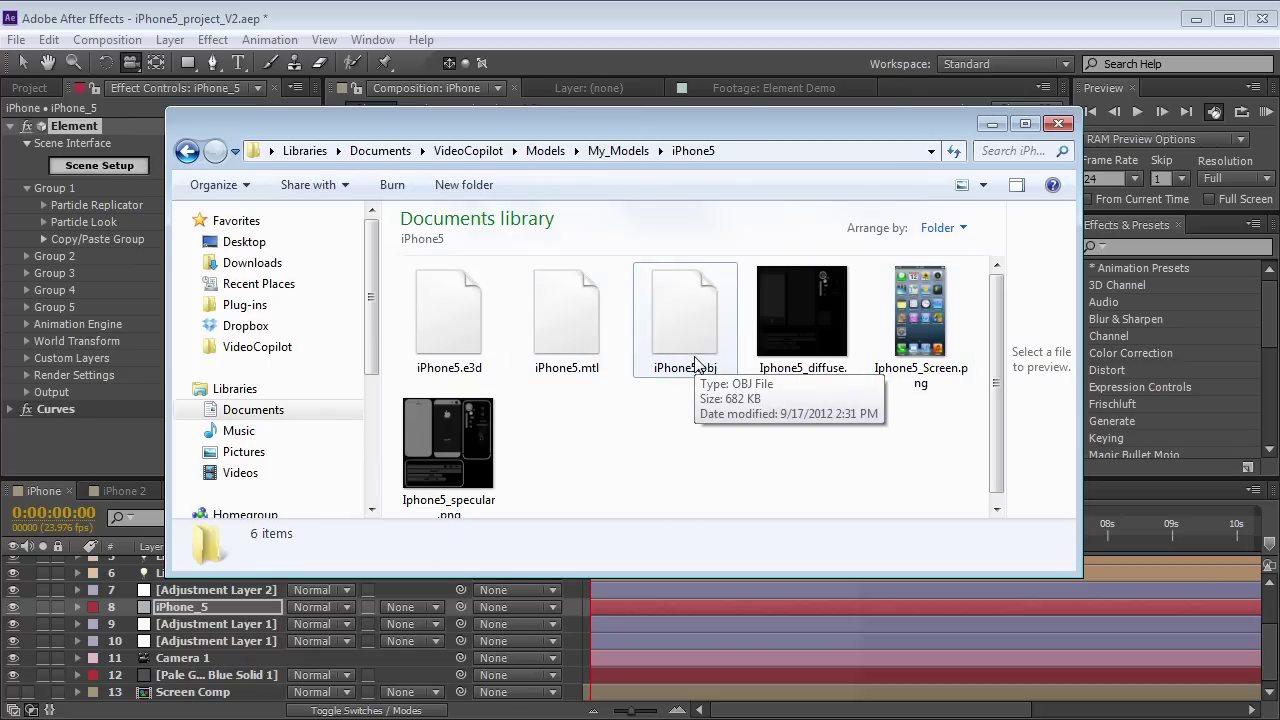
- Examine the diffuse, specular and screen texture images in the iPhone5 folder, and return to After Effects
left_click(782, 329)
left_click(640, 440)
left_click(817, 368)
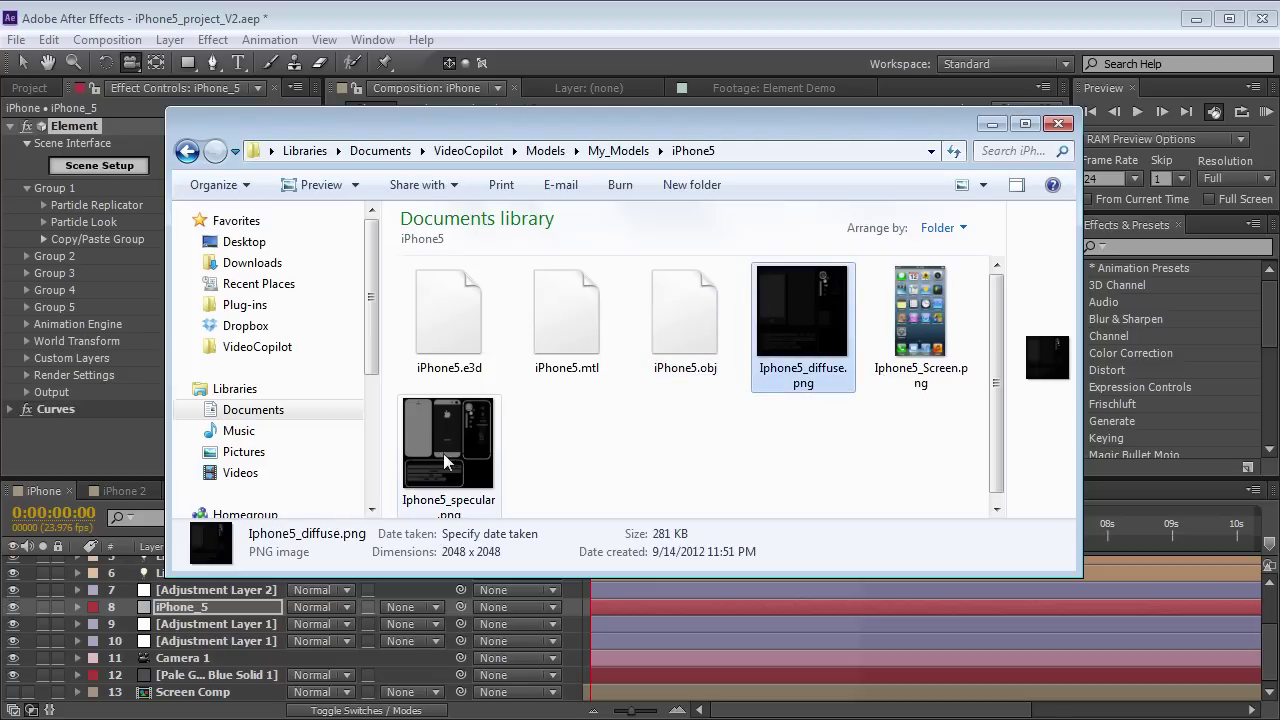
left_click(445, 452)
left_click(838, 387)
left_click(915, 305)
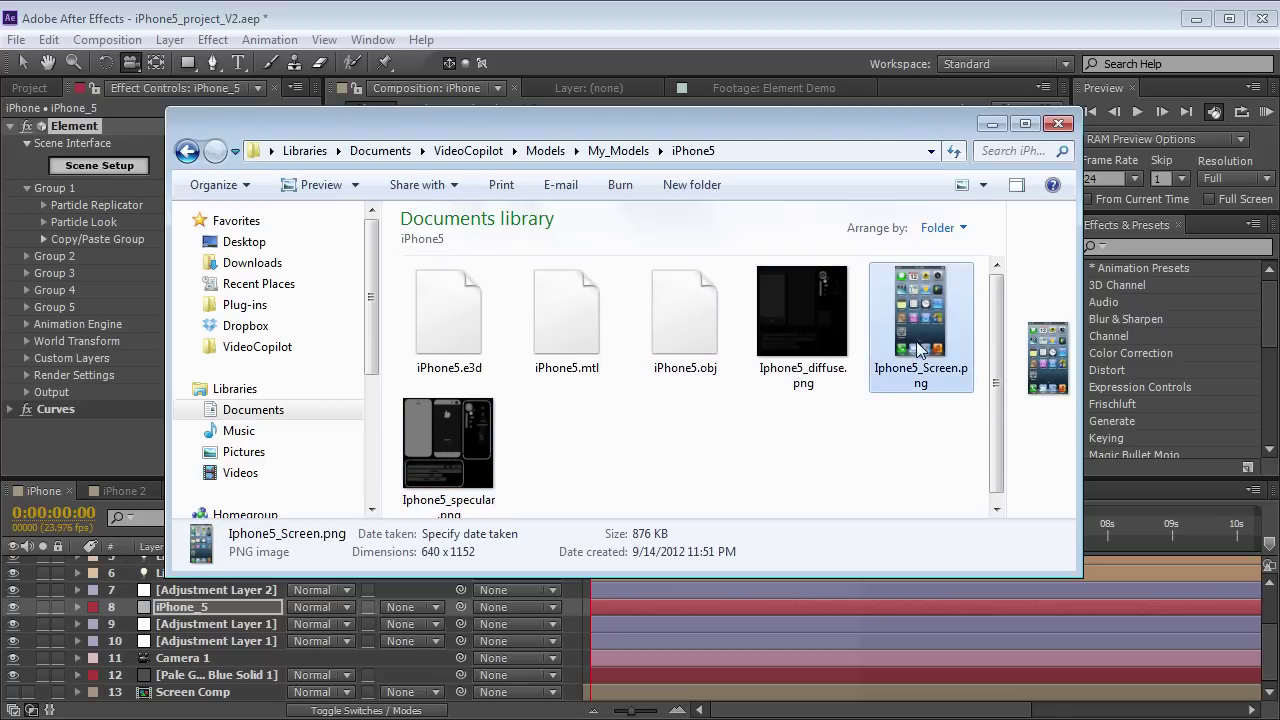
left_click(735, 472)
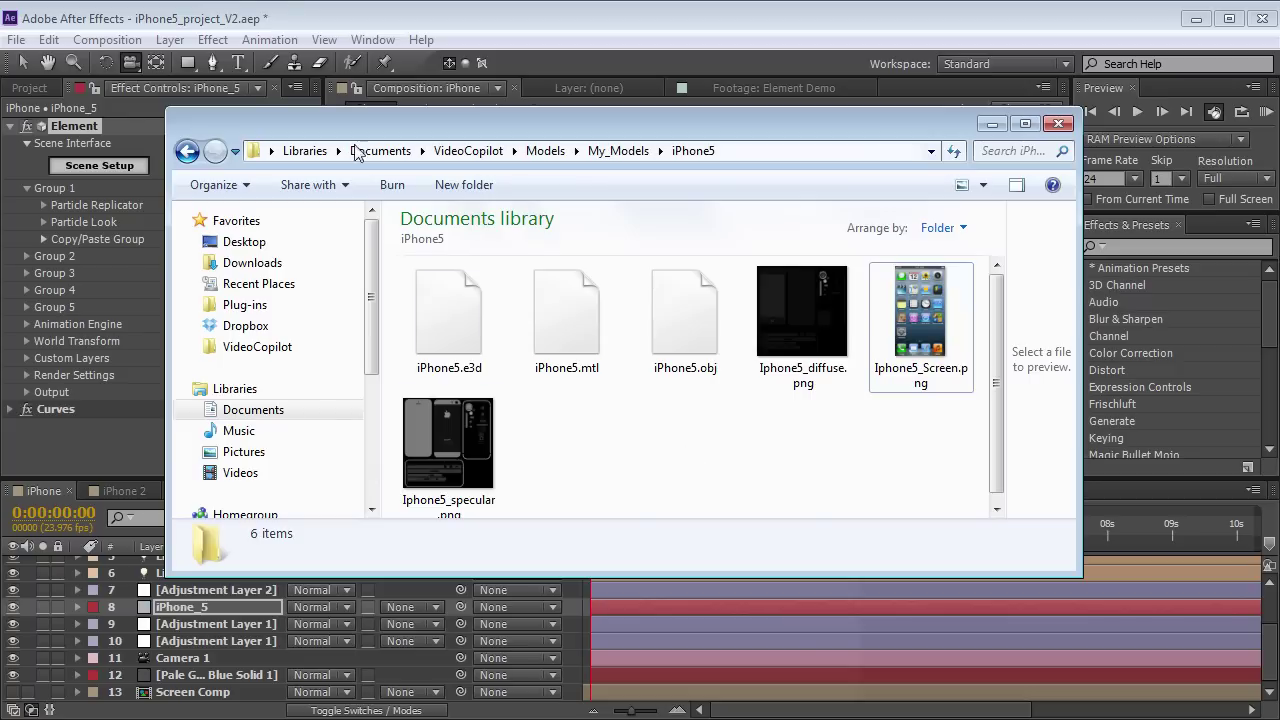
left_click(237, 10)
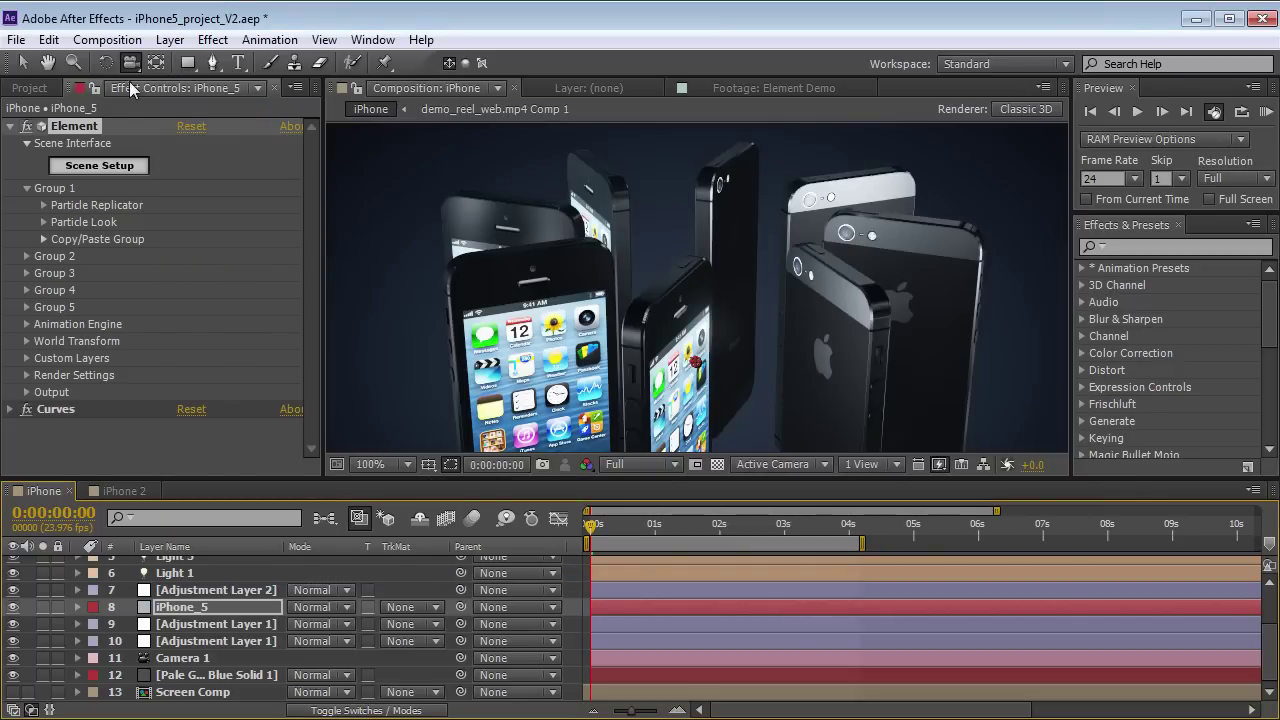
- Create a 1280 × 720 px composition at 23.976 fps with half resolution and a duration of 0:00:16:22
left_click(107, 39)
left_click(115, 72)
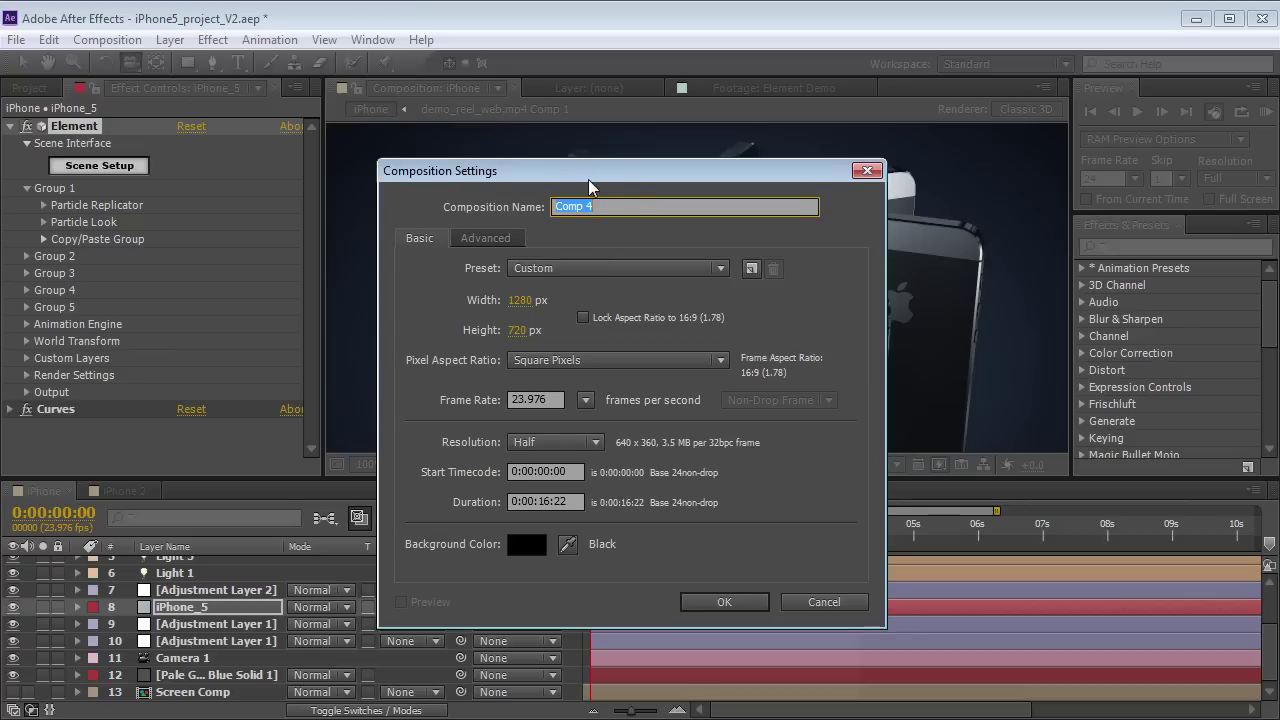
left_click_drag(594, 176, 603, 176)
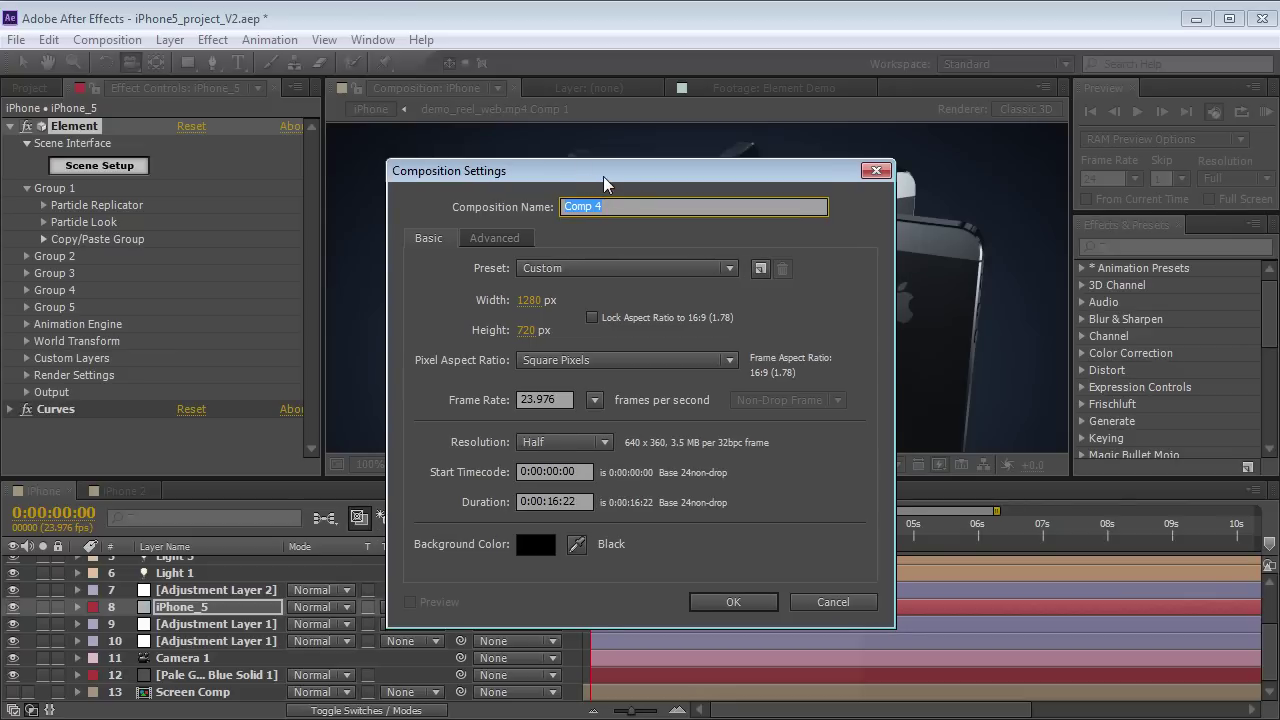
left_click(736, 601)
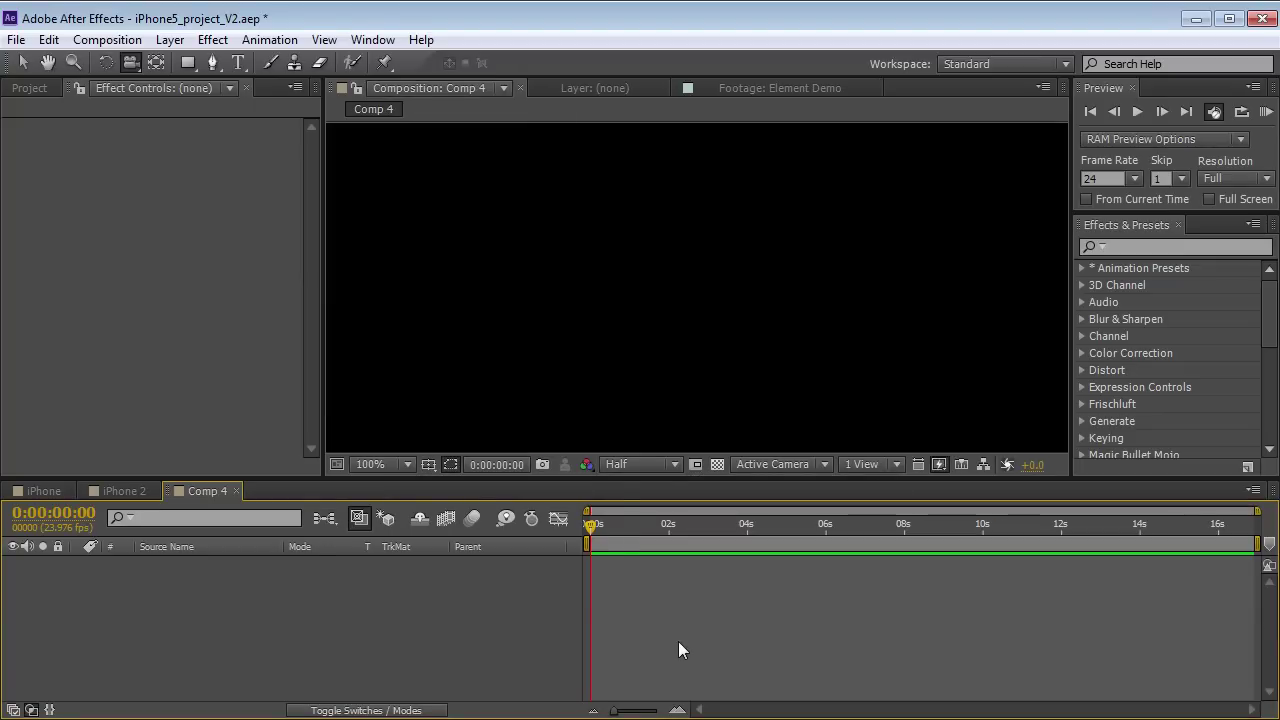
- Add a blue solid layer that fills the new composition
key("ctrl+y")
key("Return")
key("v")
key("comma")
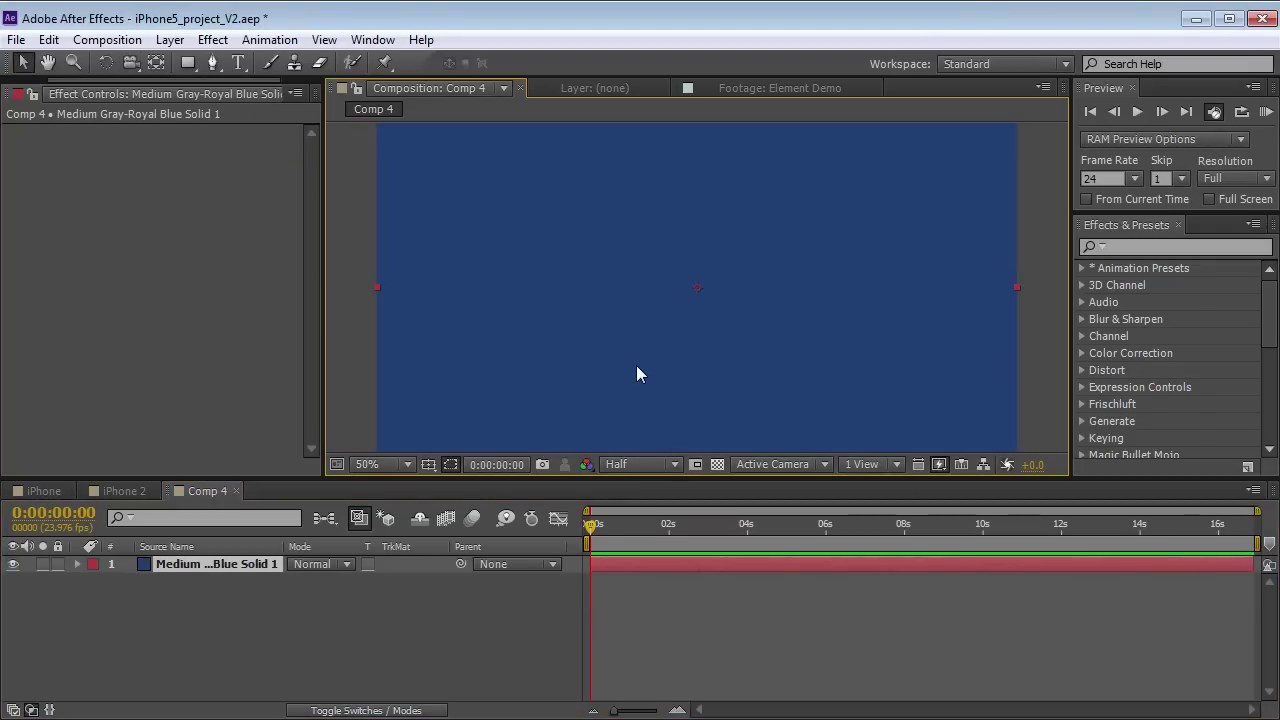
- Apply the Element effect to the blue solid
left_click(606, 570)
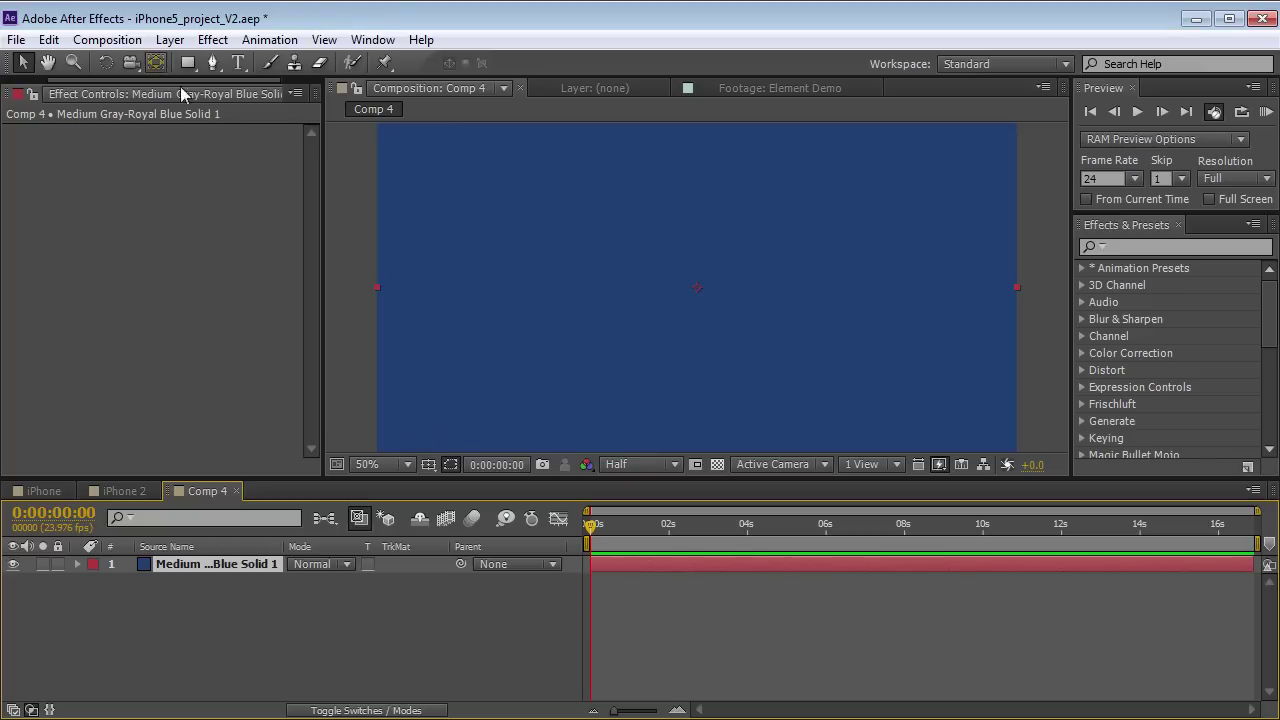
left_click(212, 39)
mouse_move(300, 686)
left_click(512, 686)
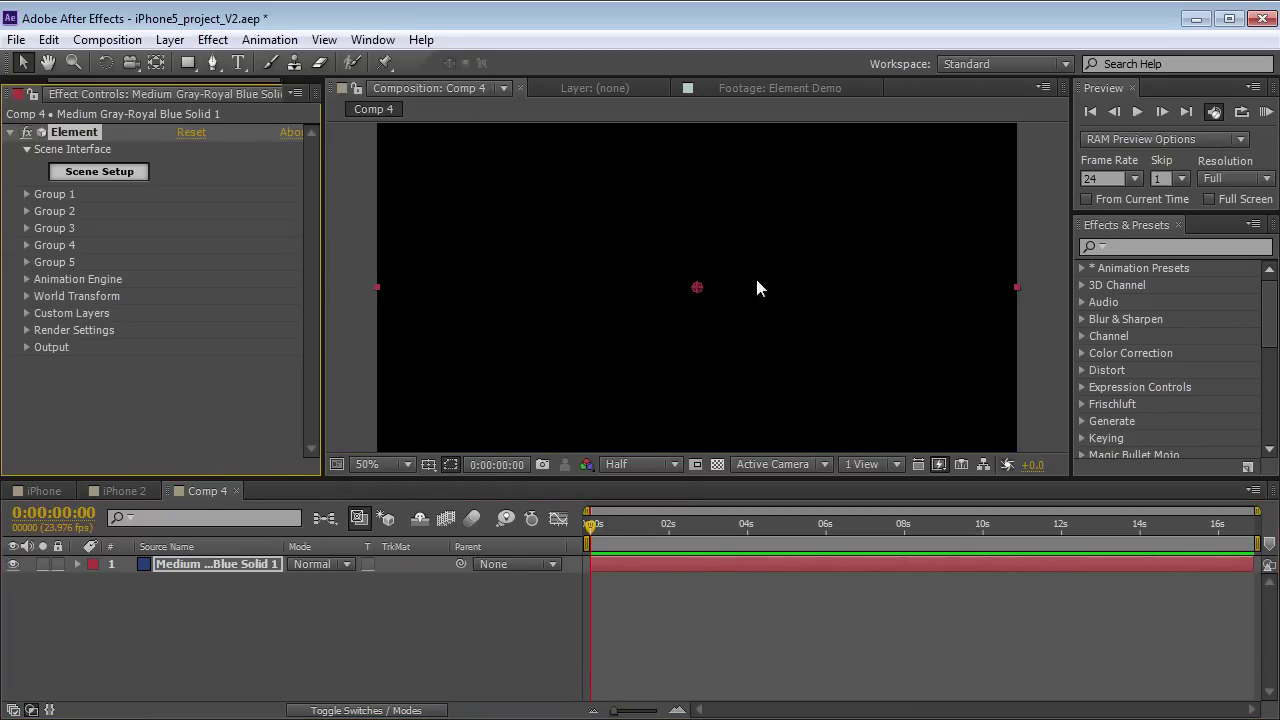
- Open Element's Scene Setup and add the iPhone5 model from the My_Models folder to the scene
left_click(113, 176)
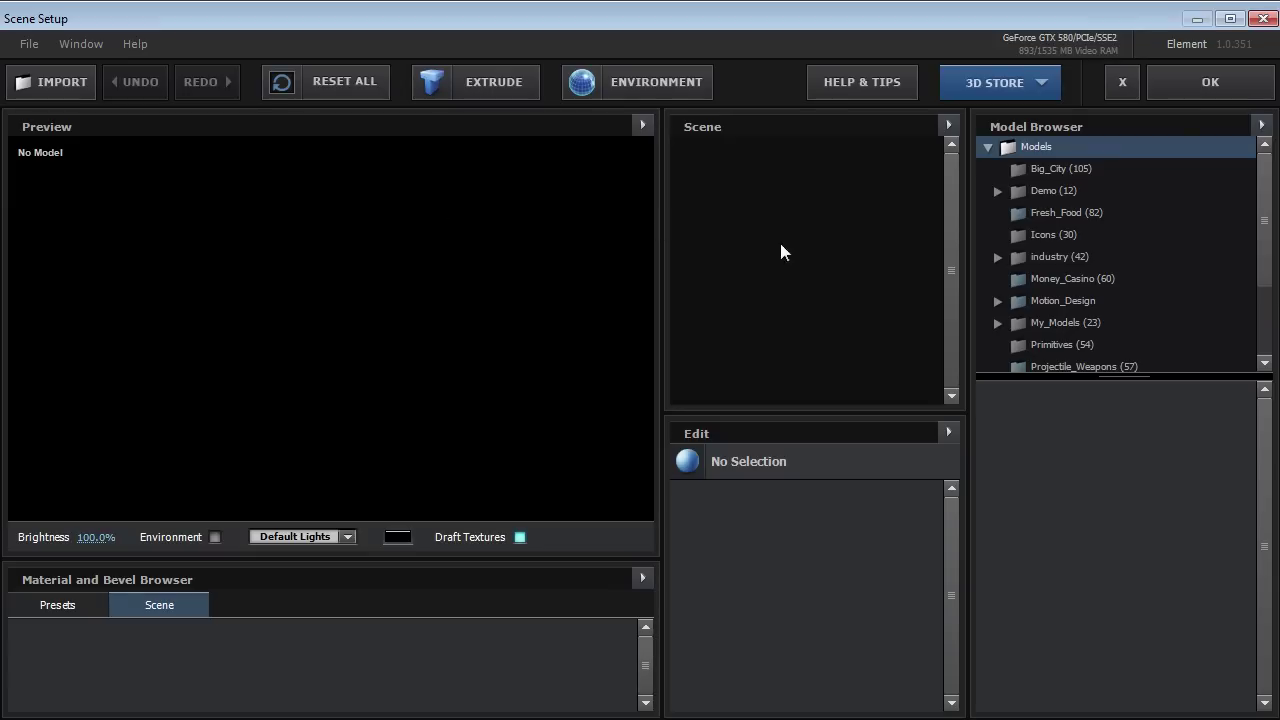
left_click(1018, 325)
left_click_drag(1266, 240, 1264, 268)
left_click(1088, 318)
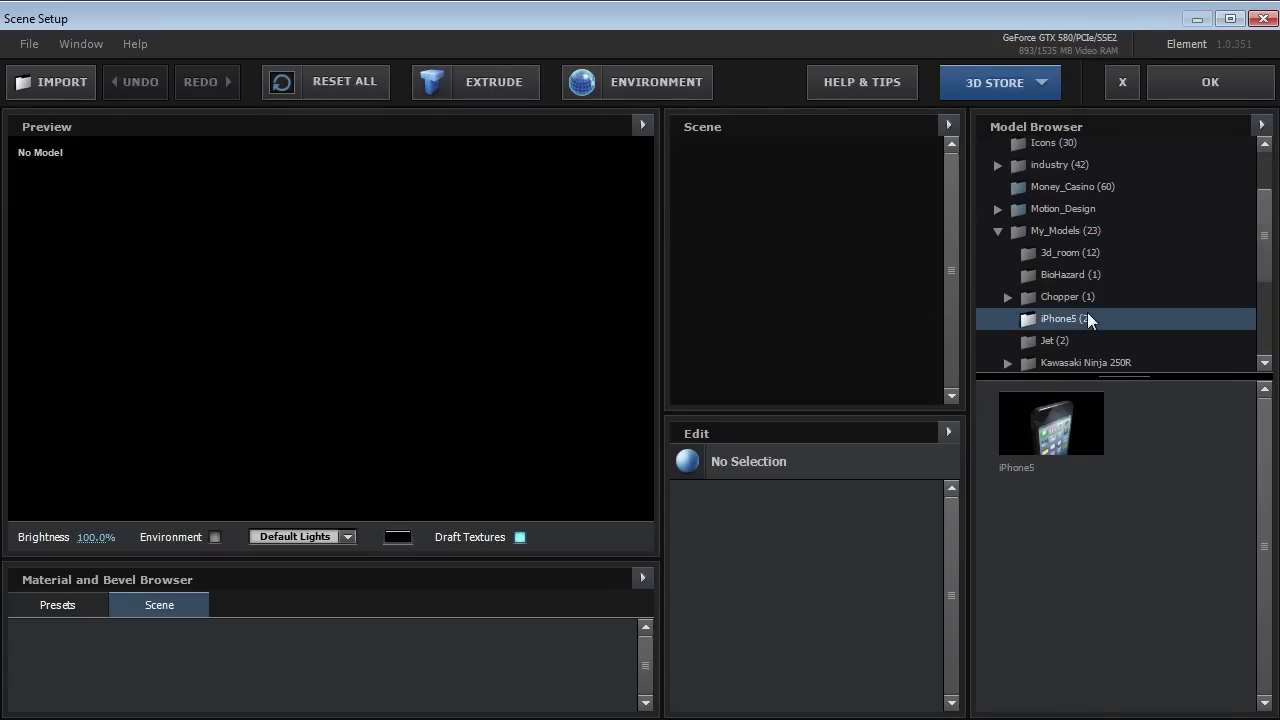
left_click(1047, 425)
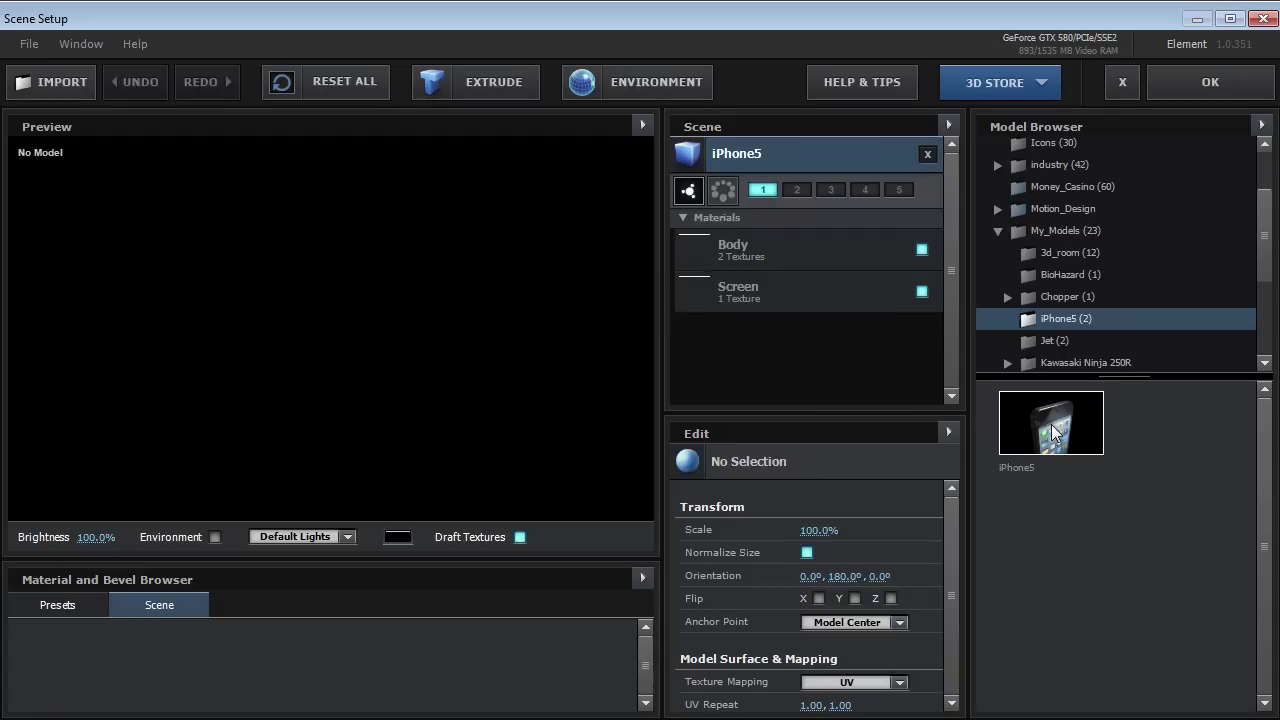
- Turn off draft textures, inspect the iPhone5 model in the preview, and apply the scene to the composition
left_click_drag(277, 287, 449, 321)
left_click(520, 537)
scroll(313, 340, "up", 5)
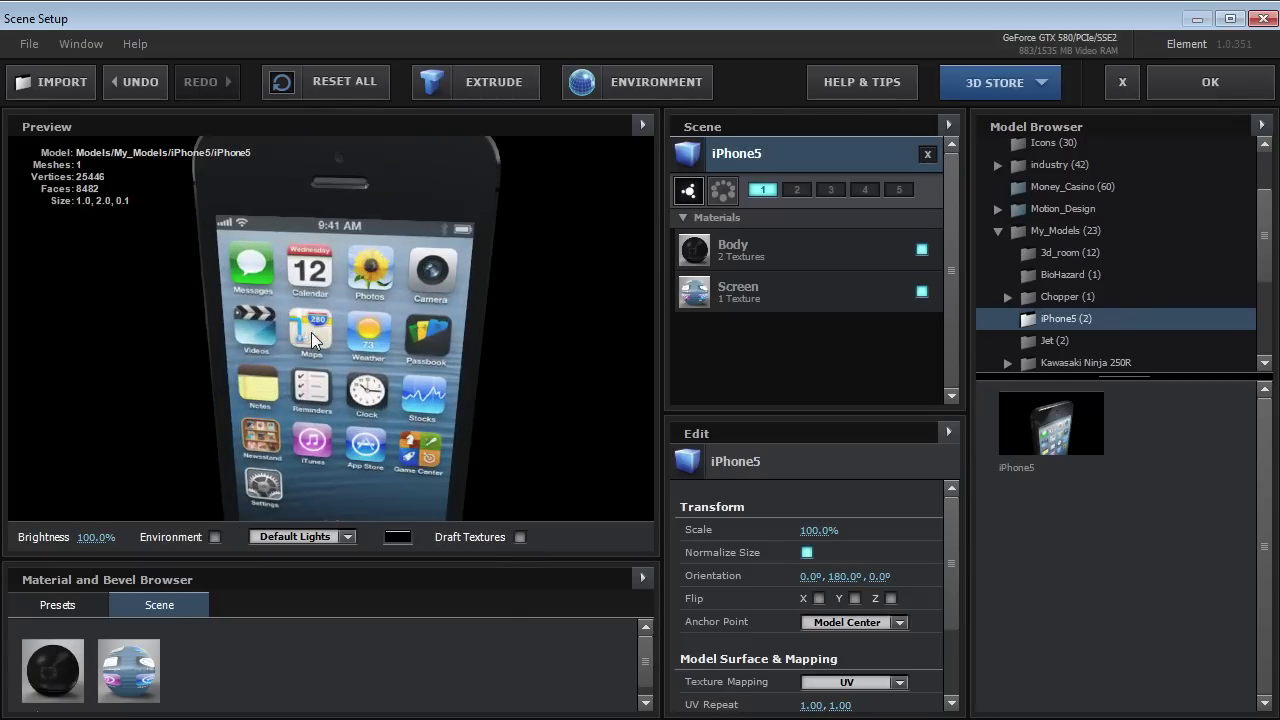
left_click_drag(313, 340, 627, 316)
left_click_drag(313, 291, 363, 162)
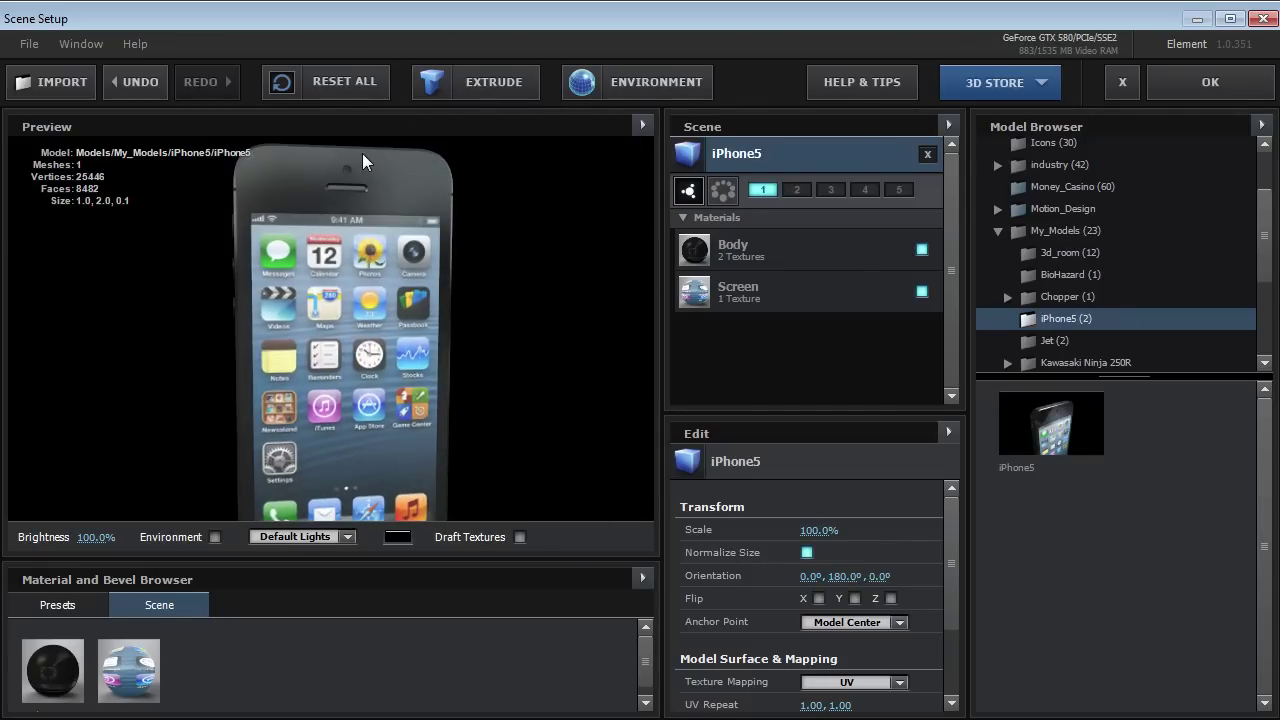
left_click(1215, 82)
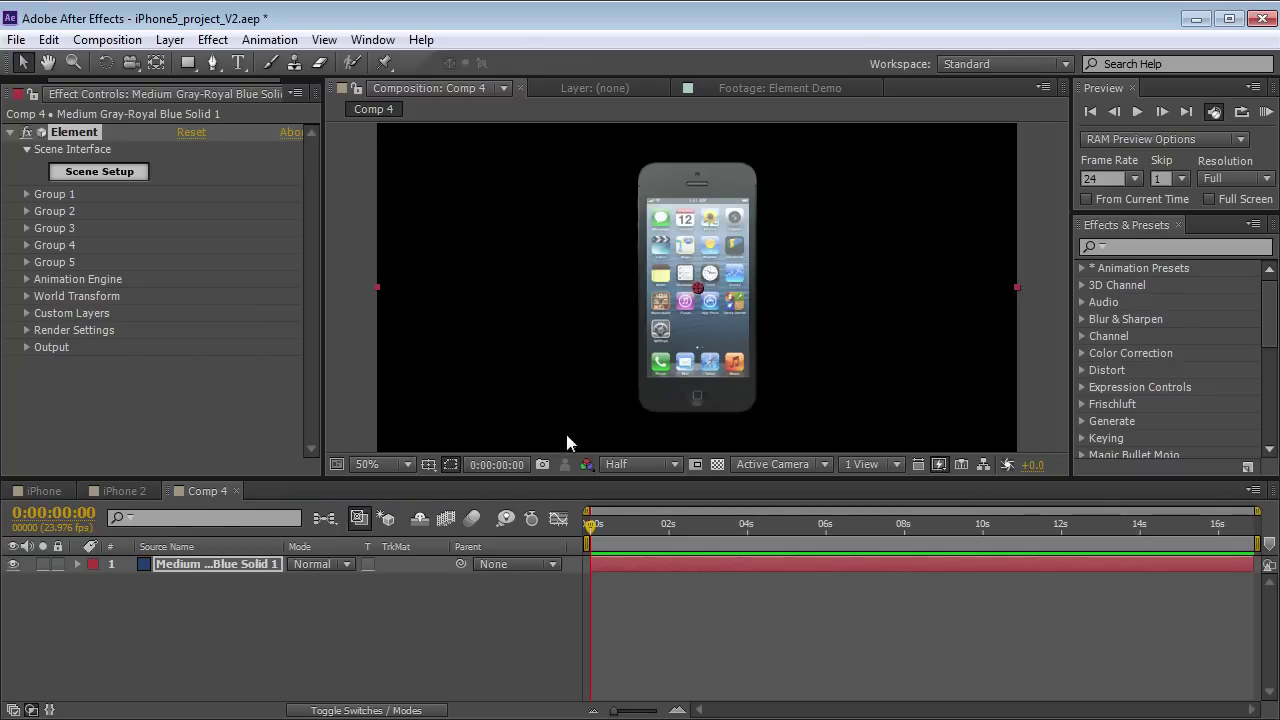
- Add a two-node camera to the composition with the 28mm preset
right_click(616, 586)
mouse_move(650, 596)
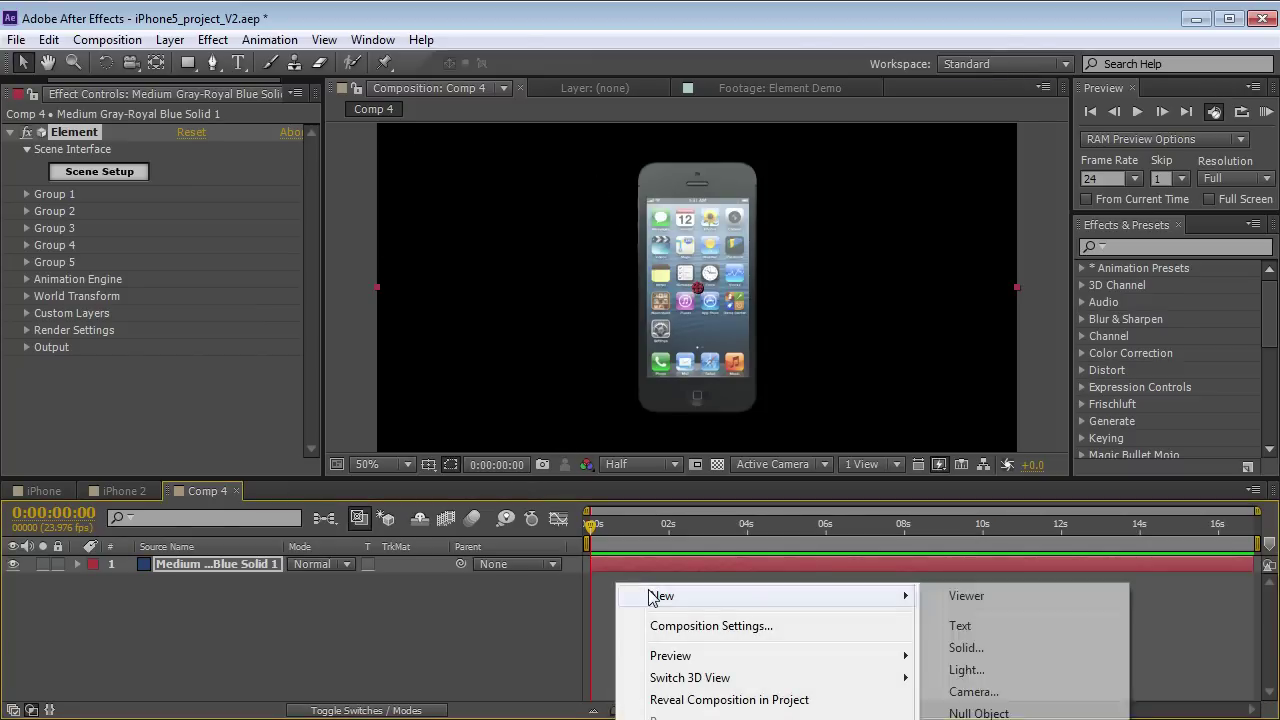
left_click(985, 691)
left_click(623, 272)
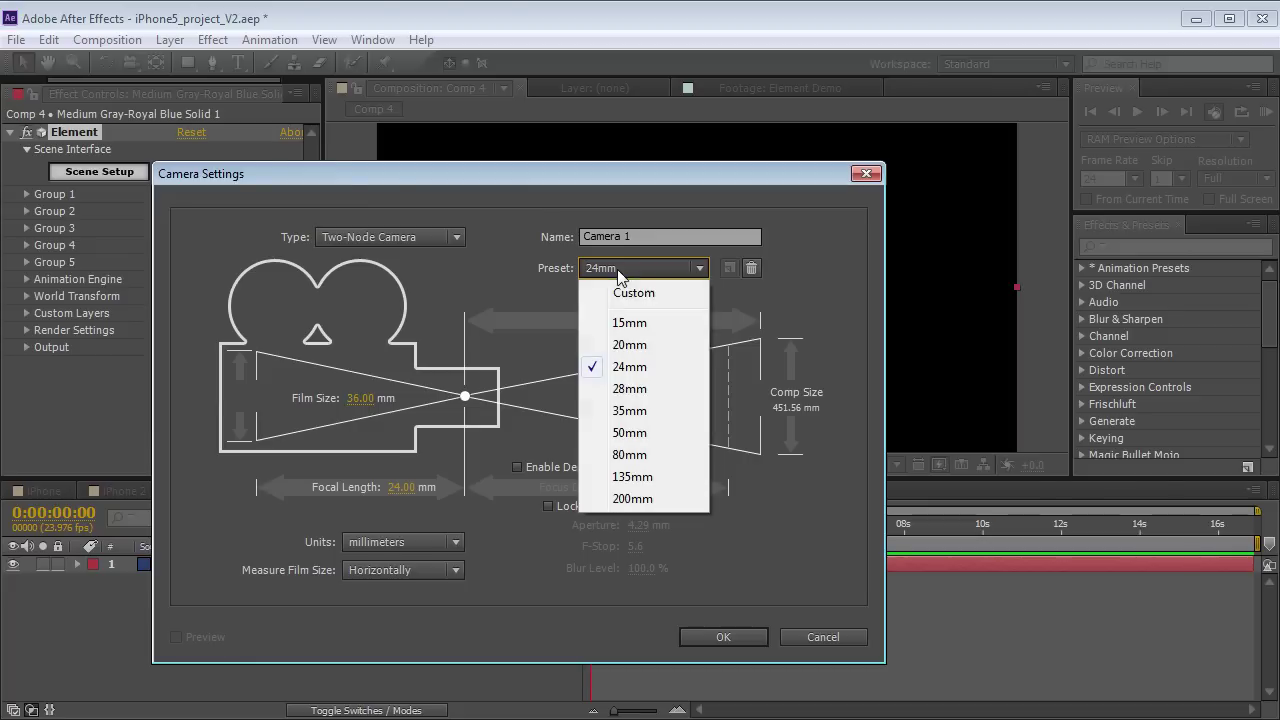
left_click(630, 388)
key("Return")
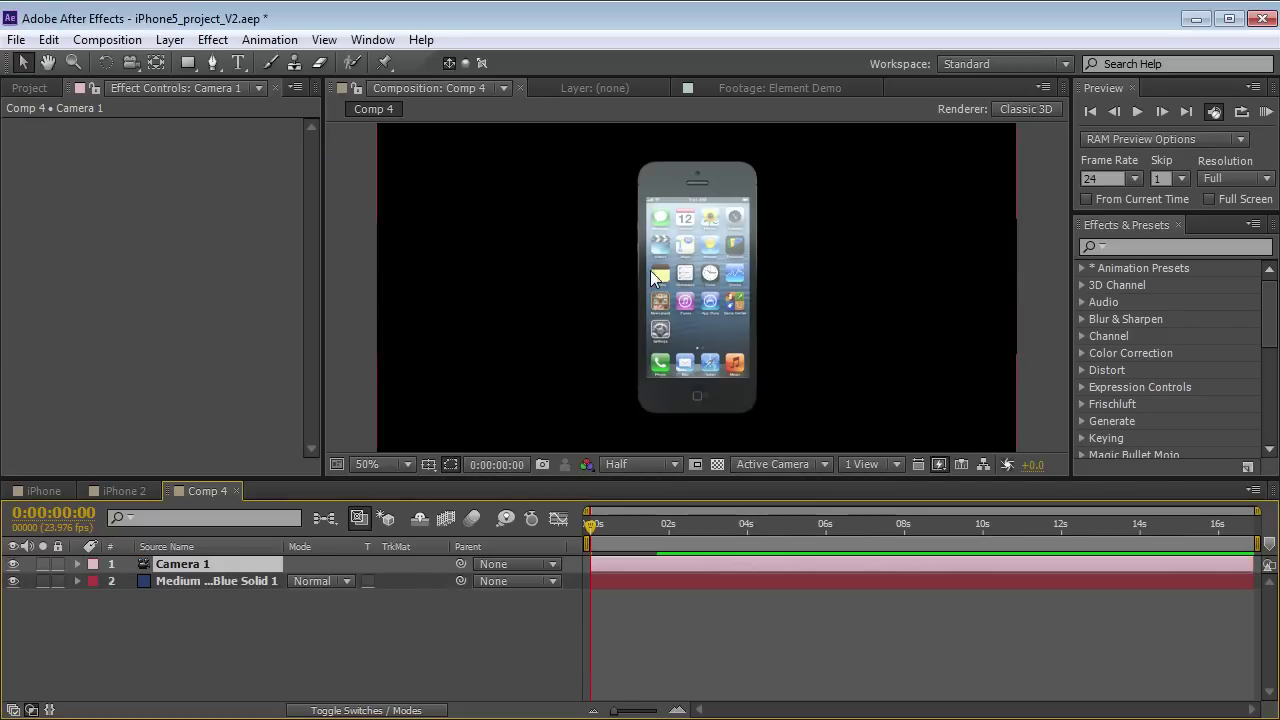
- Orbit the new camera around the phone to a three-quarter view of its screen
key("c")
left_click(131, 64)
left_click(194, 64)
left_click_drag(868, 264, 737, 274)
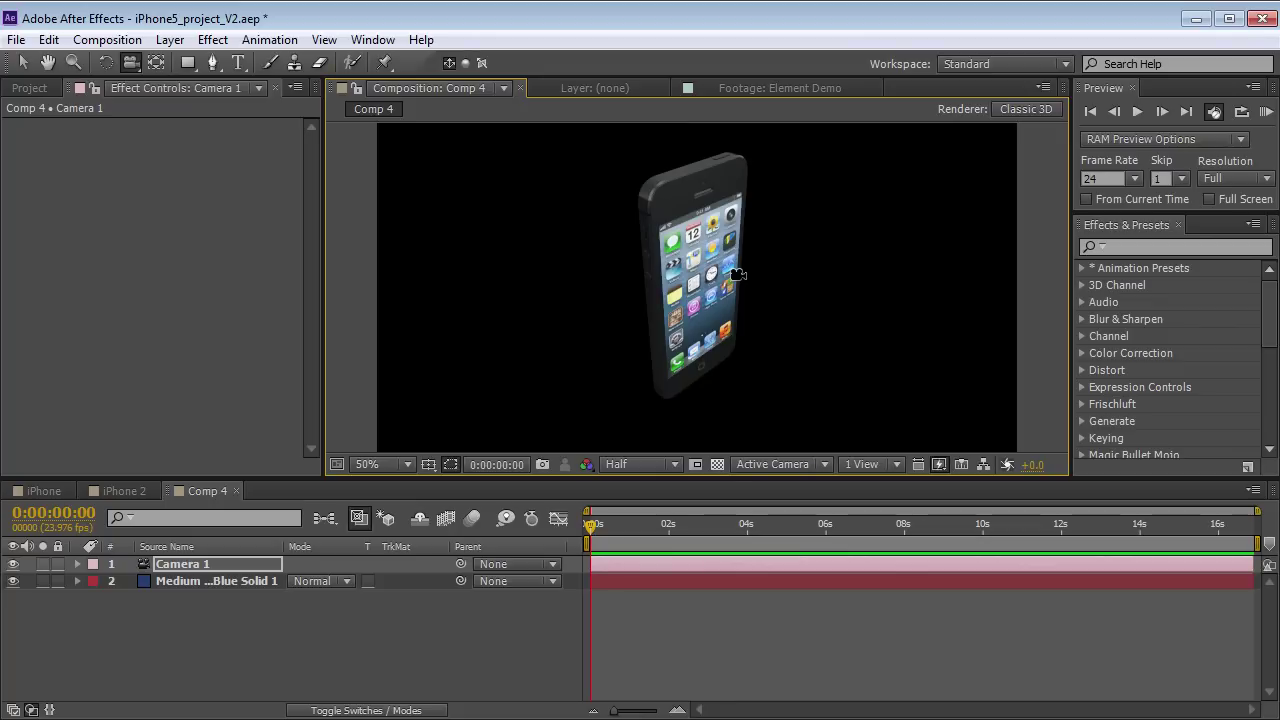
- Copy both Adjustment Layer 1 layers and the background solid from the iPhone 2 composition into Comp 4, below the Element layer
left_click(169, 39)
mouse_move(196, 62)
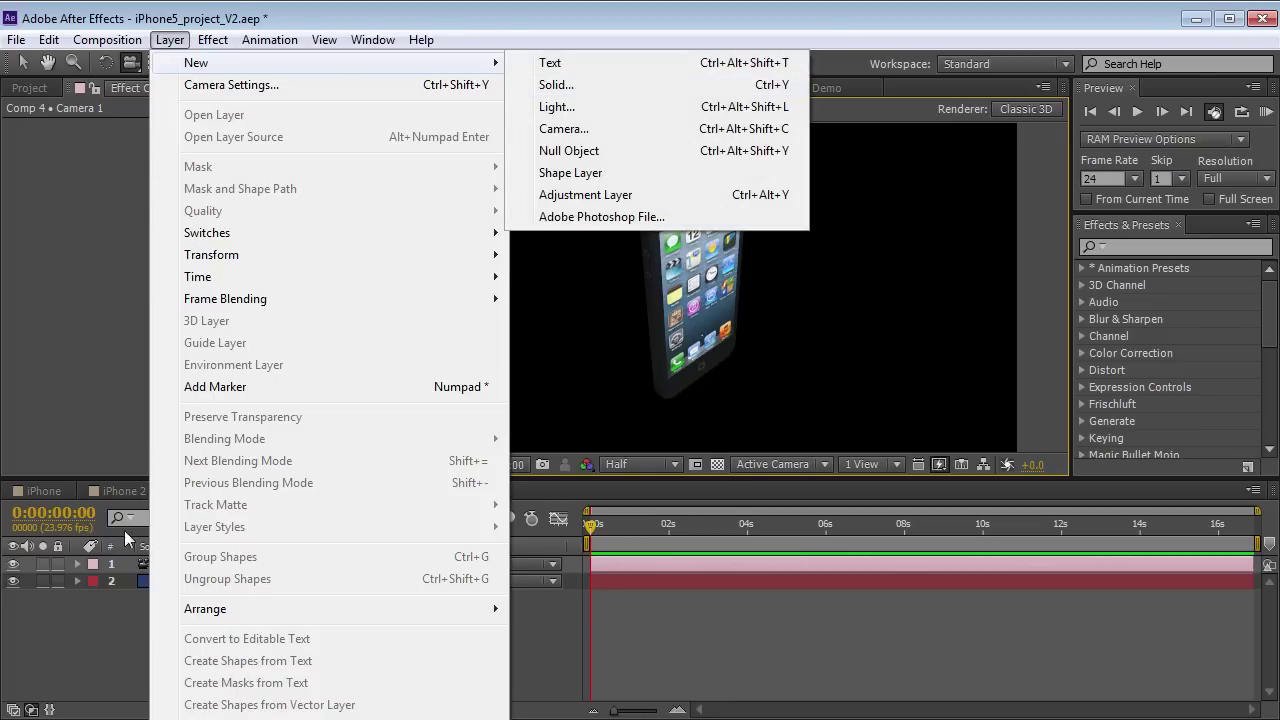
left_click(112, 491)
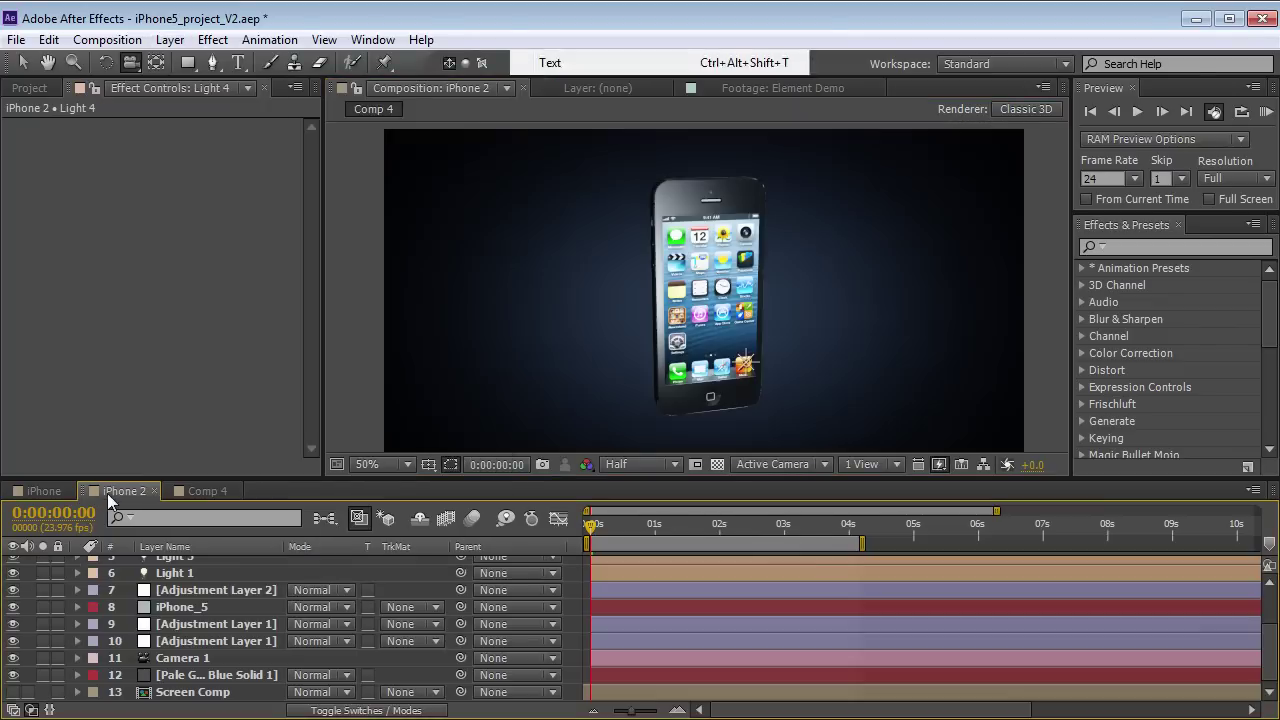
left_click(175, 624)
left_click(175, 641, "ctrl")
left_click(180, 676, "ctrl")
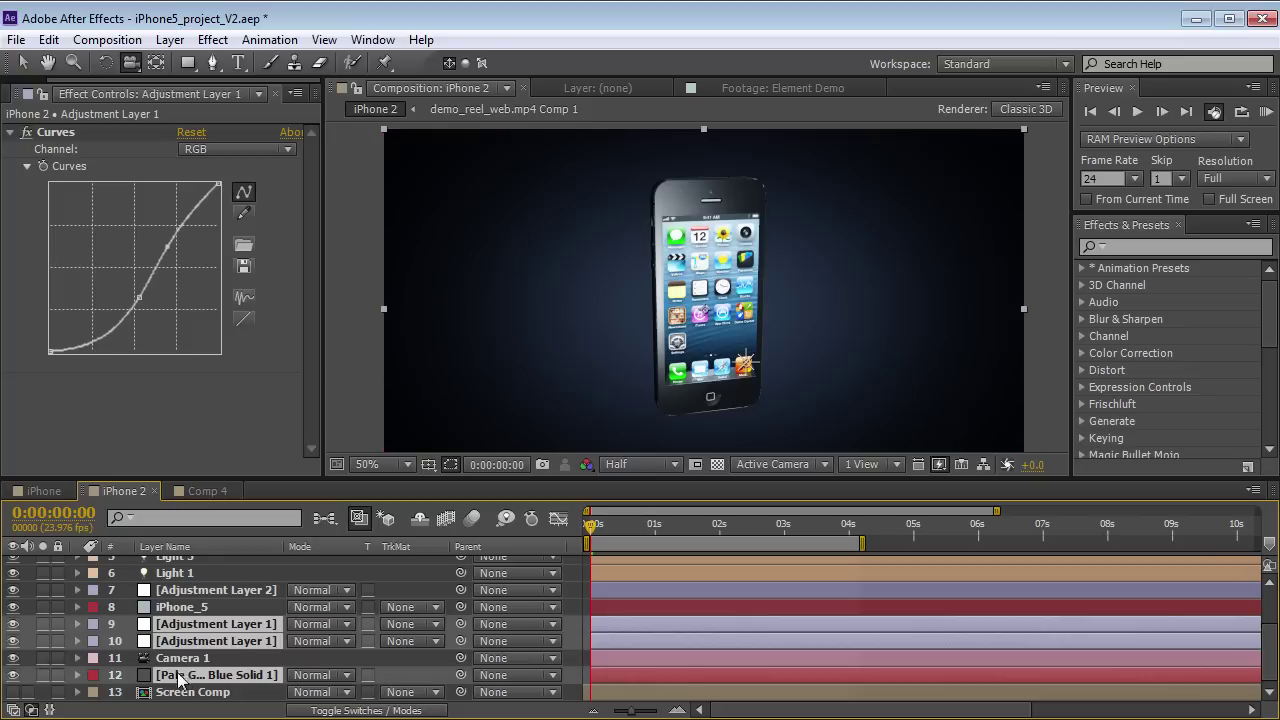
left_click(193, 491)
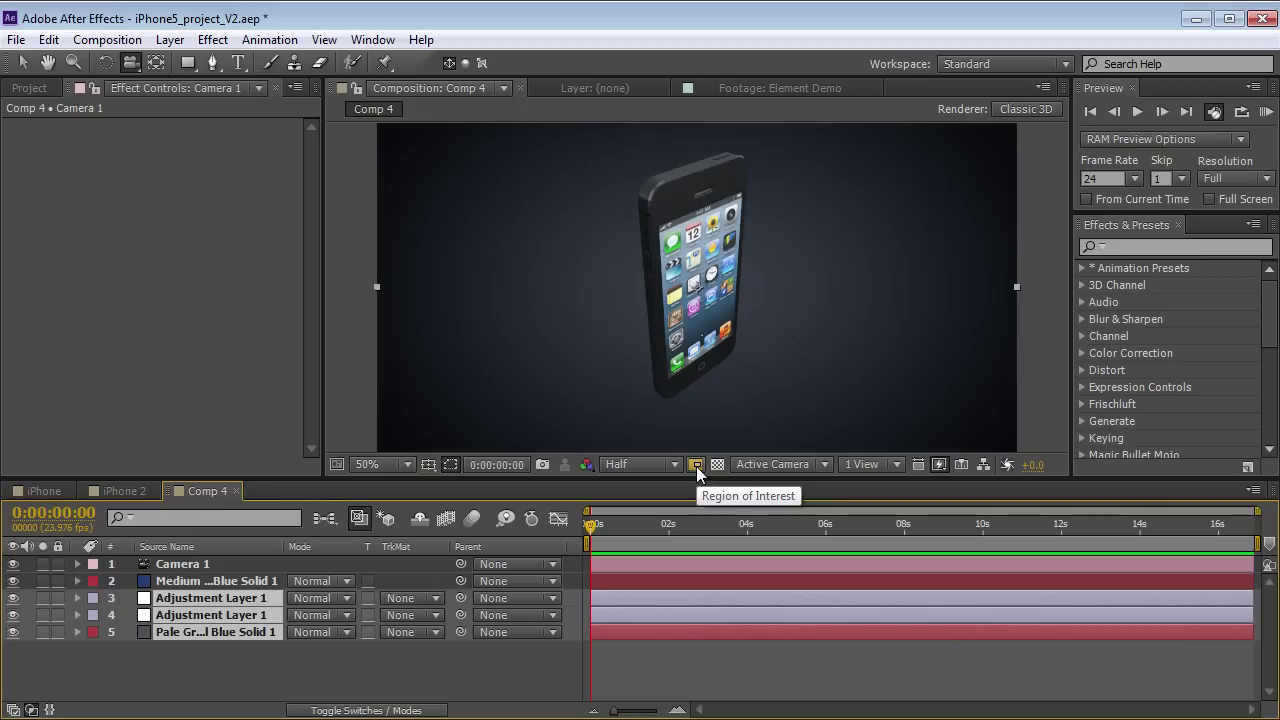
left_click_drag(588, 237, 713, 275)
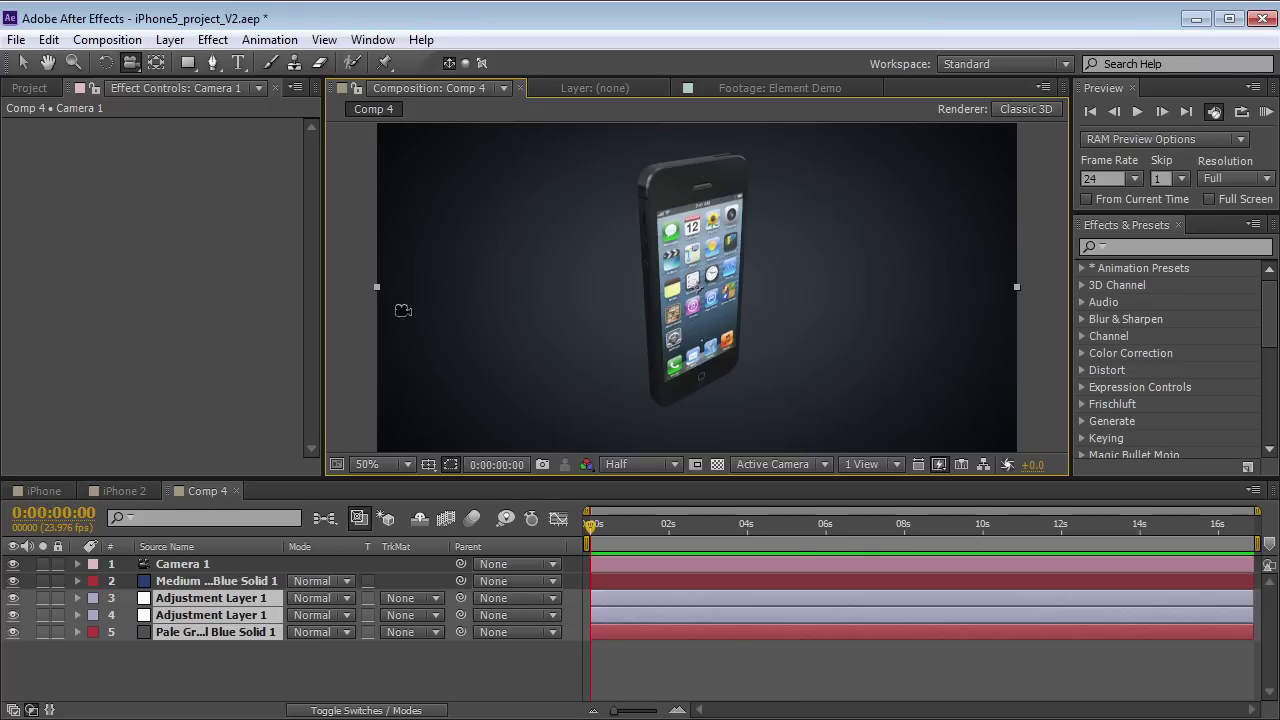
- Add a new adjustment layer above the camera in Comp 4 and apply the Curves effect to it
left_click(170, 39)
mouse_move(188, 63)
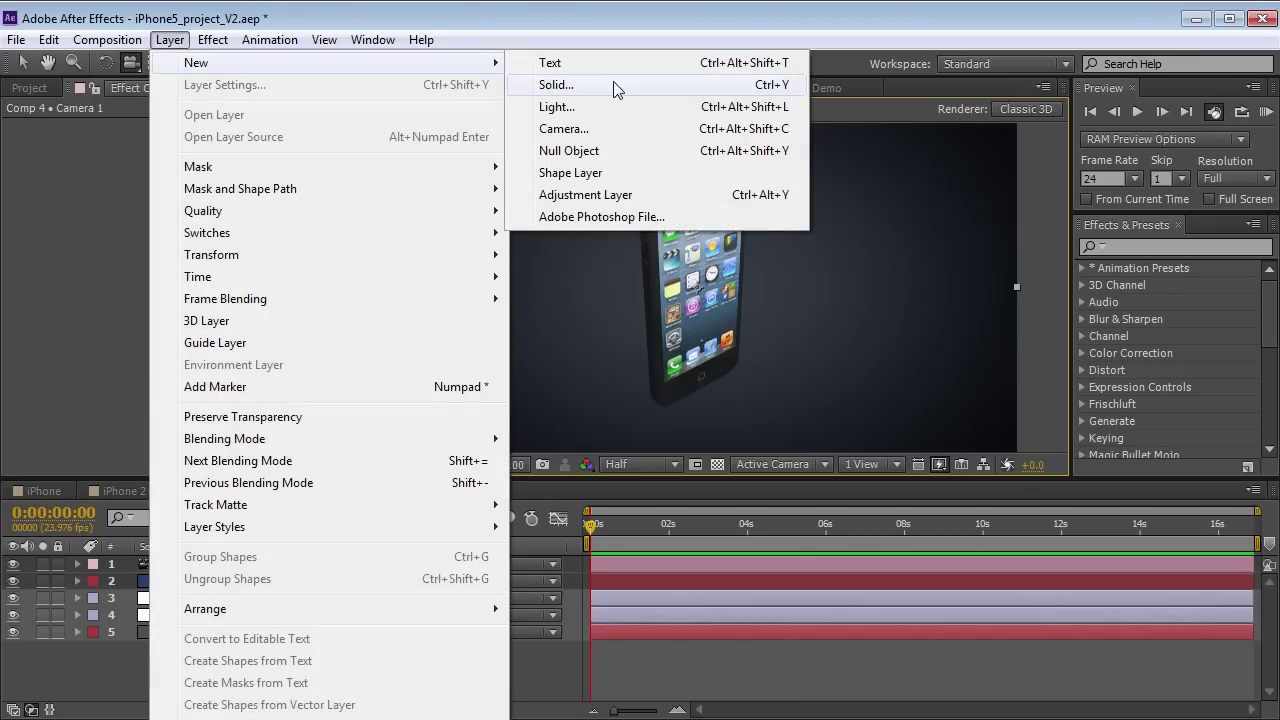
left_click(584, 195)
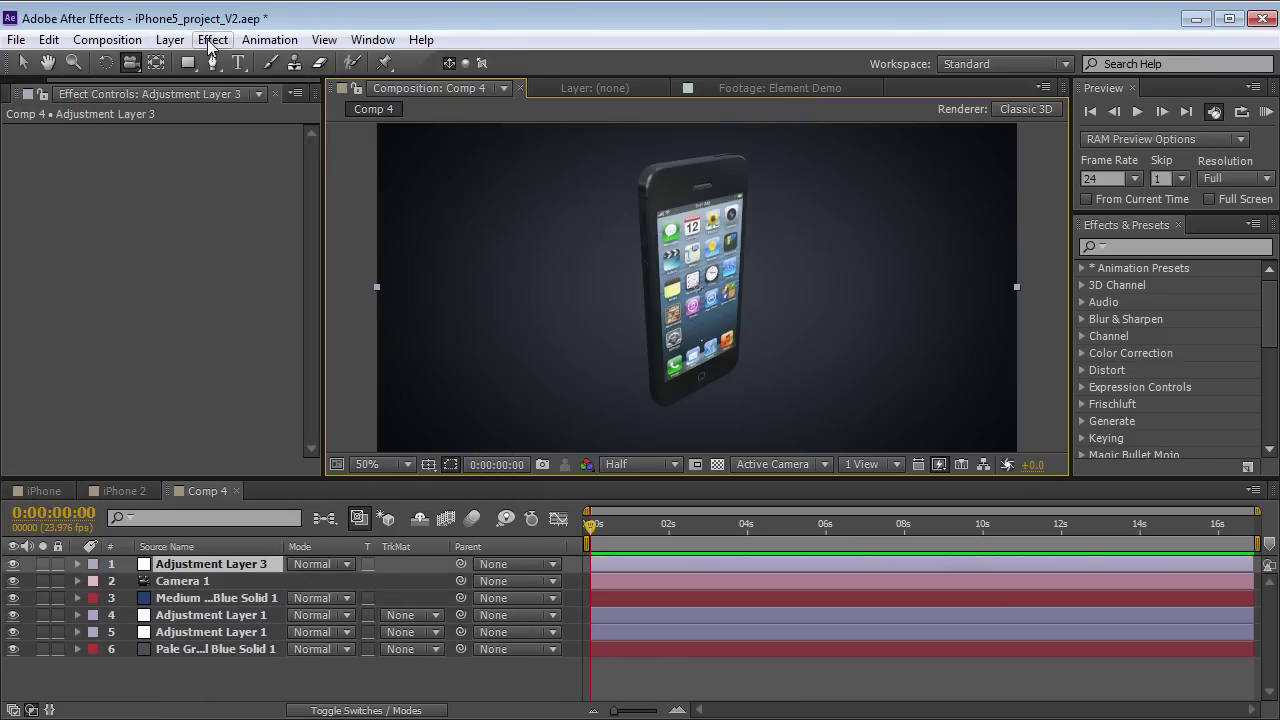
left_click(212, 40)
mouse_move(306, 228)
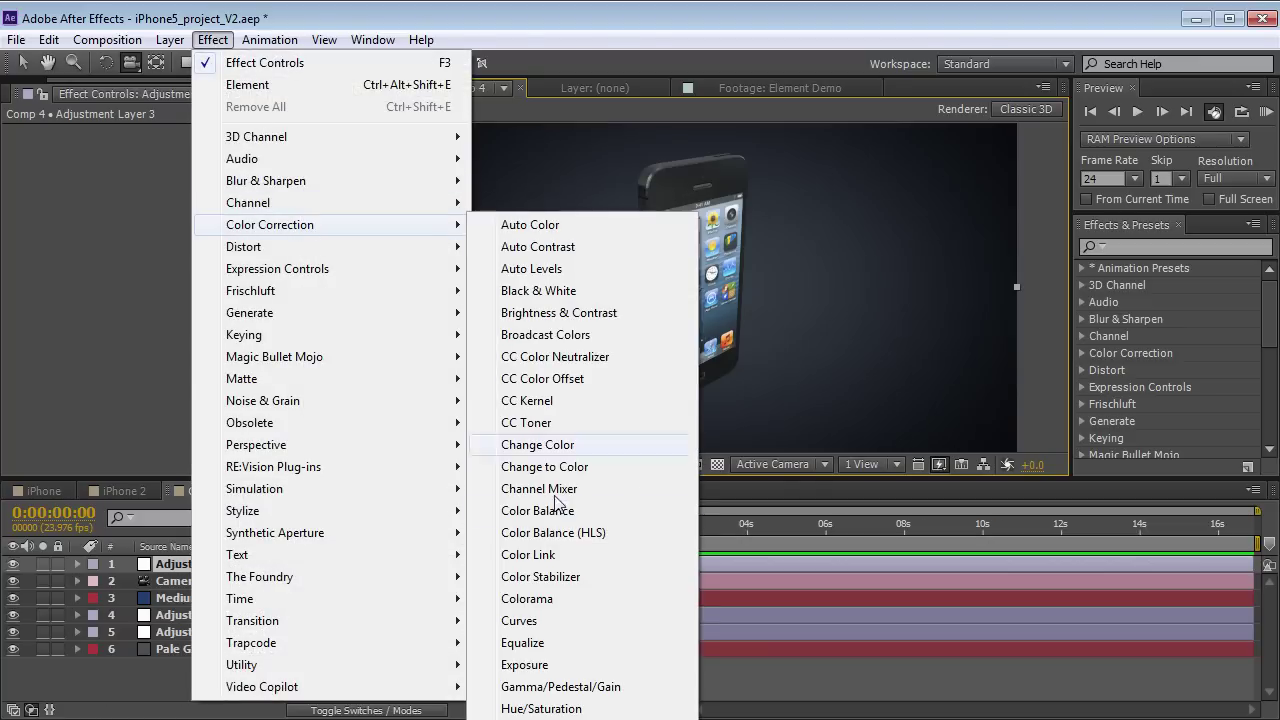
left_click(518, 617)
- Shape the RGB curve into a gentle S with lowered shadows and raised midtones to add contrast
mouse_move(117, 283)
left_mouse_down()
mouse_move(136, 295)
mouse_move(122, 274)
left_mouse_up()
left_click_drag(88, 314, 65, 343)
left_click_drag(127, 274, 141, 258)
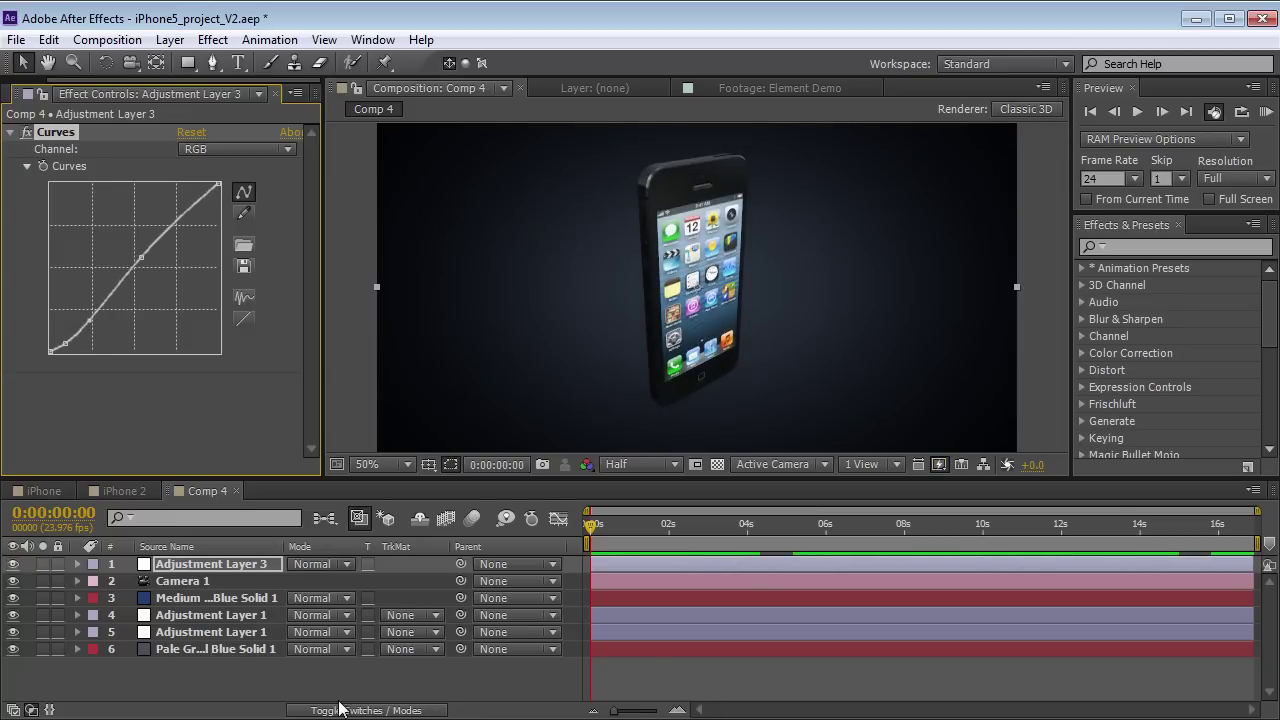
- Orbit the camera slightly to a more frontal view of the phone
key("c")
mouse_move(766, 304)
left_mouse_down()
mouse_move(625, 266)
mouse_move(768, 326)
left_mouse_up()
key("v")
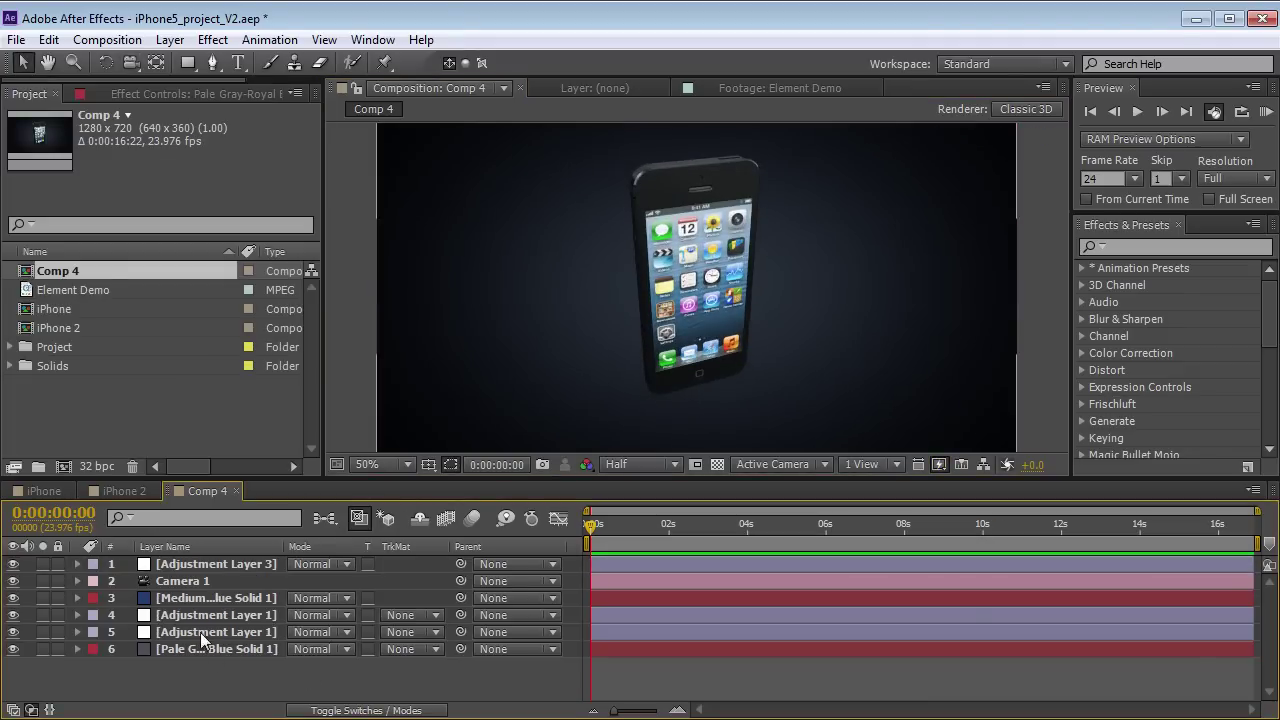
- Rename the Medium Blue Solid 1 layer to Element
left_click(216, 600)
key("Return")
type("Element")
key("Return")
- Open the Scene Setup of the Element layer and compare the textures of the iPhone5's Body and Screen materials
left_click(150, 87)
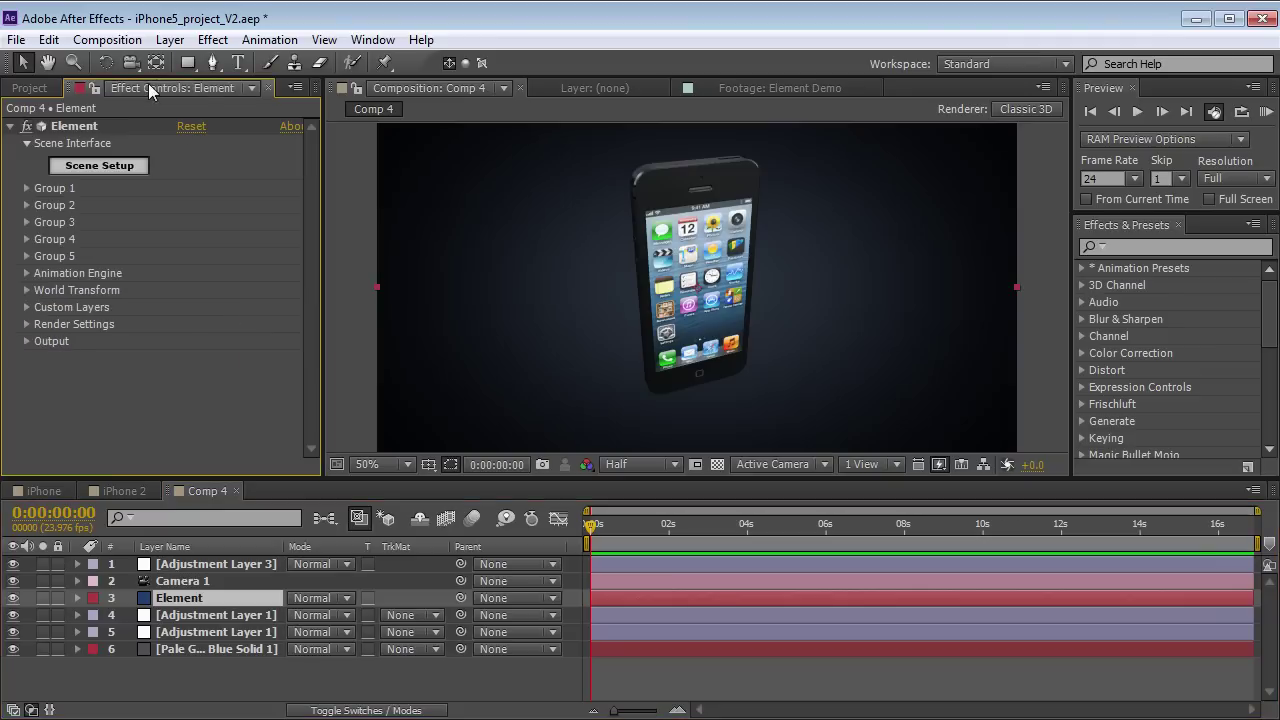
left_click(107, 166)
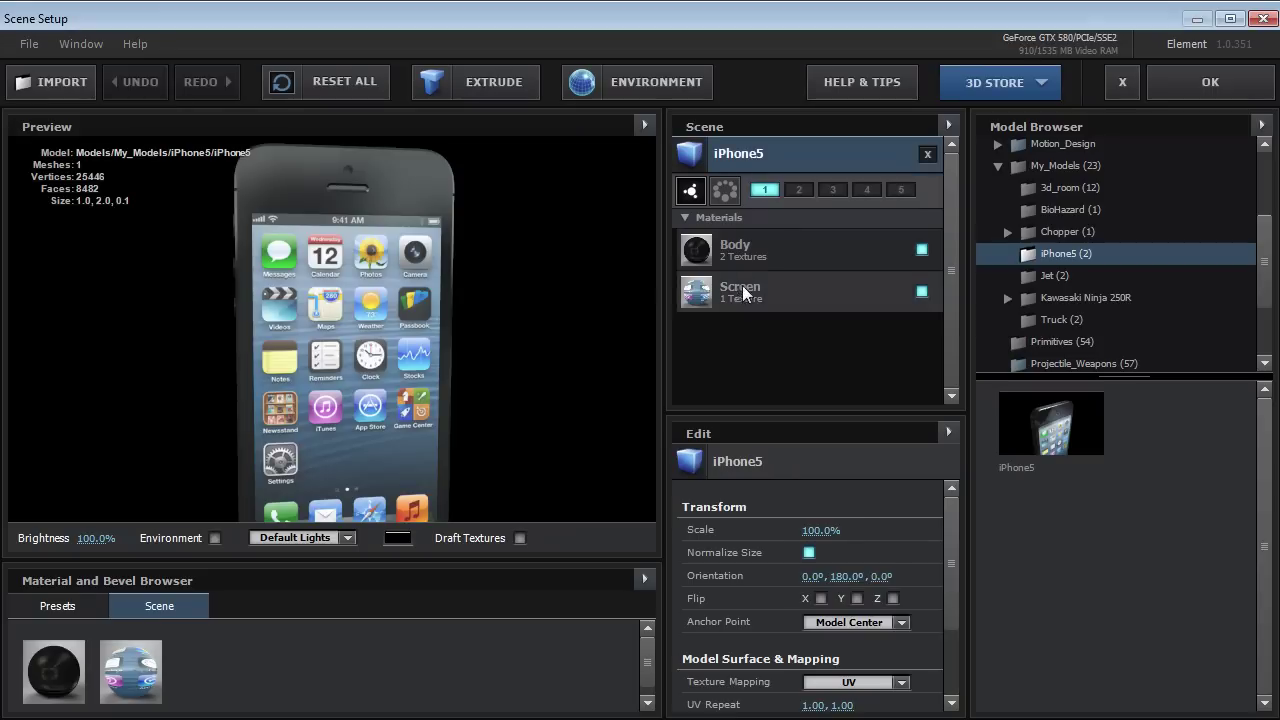
left_click(752, 250)
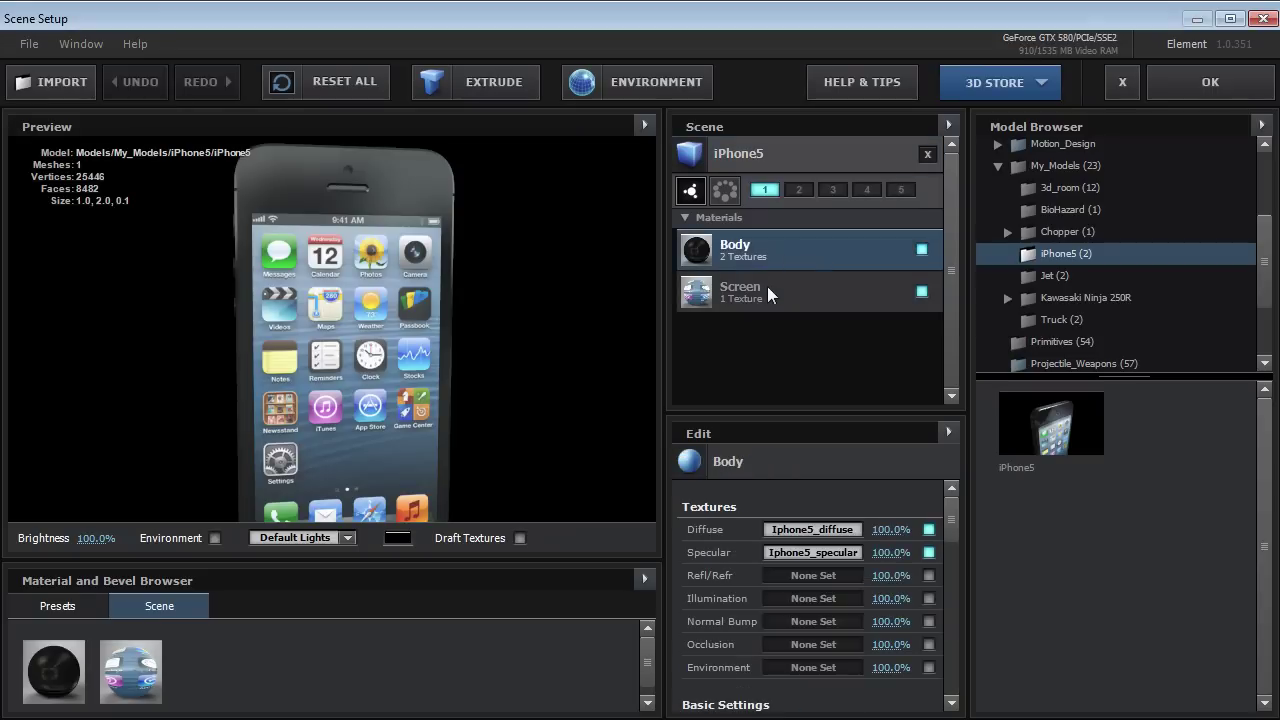
left_click(767, 288)
left_click(760, 255)
left_click(754, 288)
left_click(756, 255)
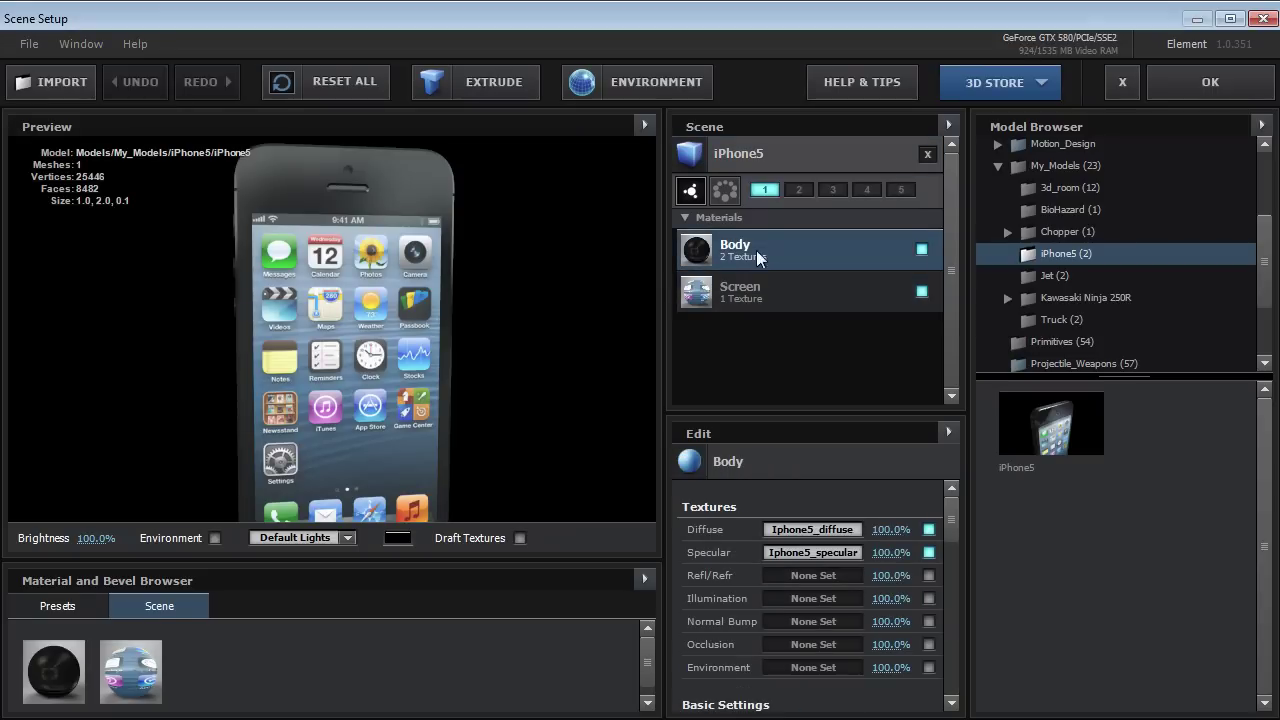
- Inspect the phone from several angles in the preview and check which texture the Screen material uses
left_click_drag(365, 237, 387, 252)
left_click_drag(263, 267, 300, 330)
left_click(705, 300)
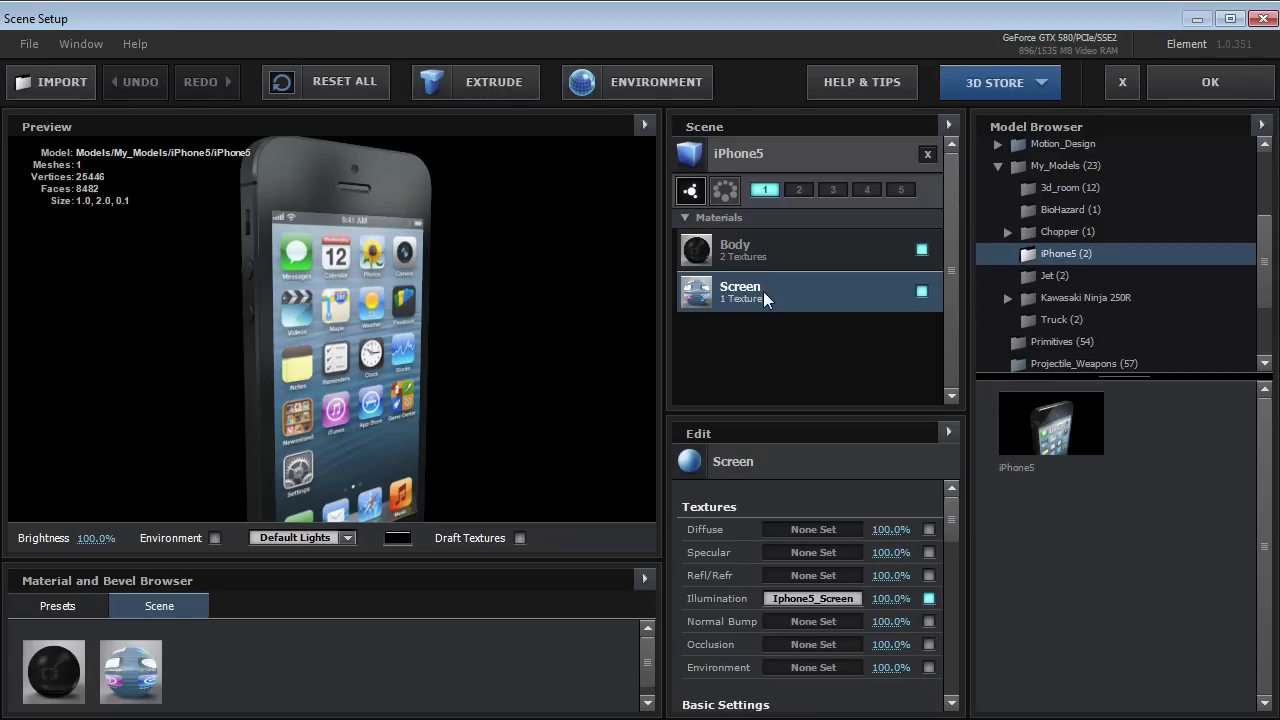
left_click_drag(358, 288, 407, 318)
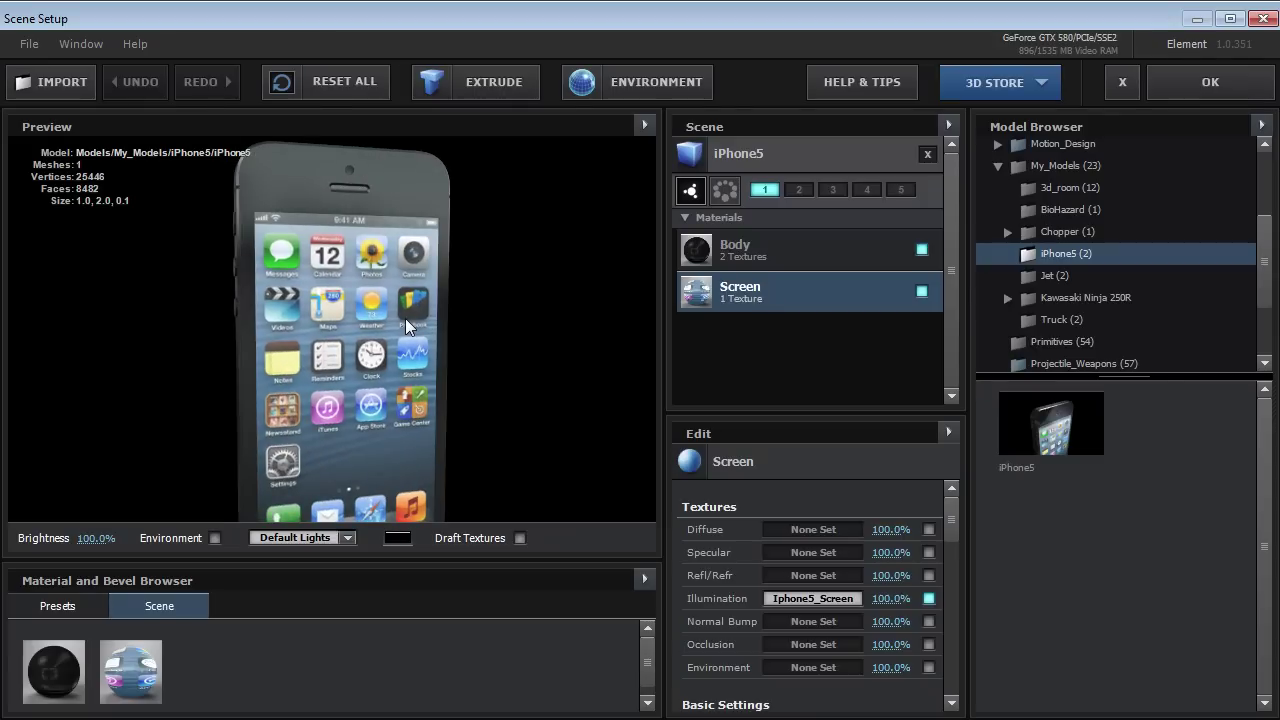
scroll(398, 340, "up", 3)
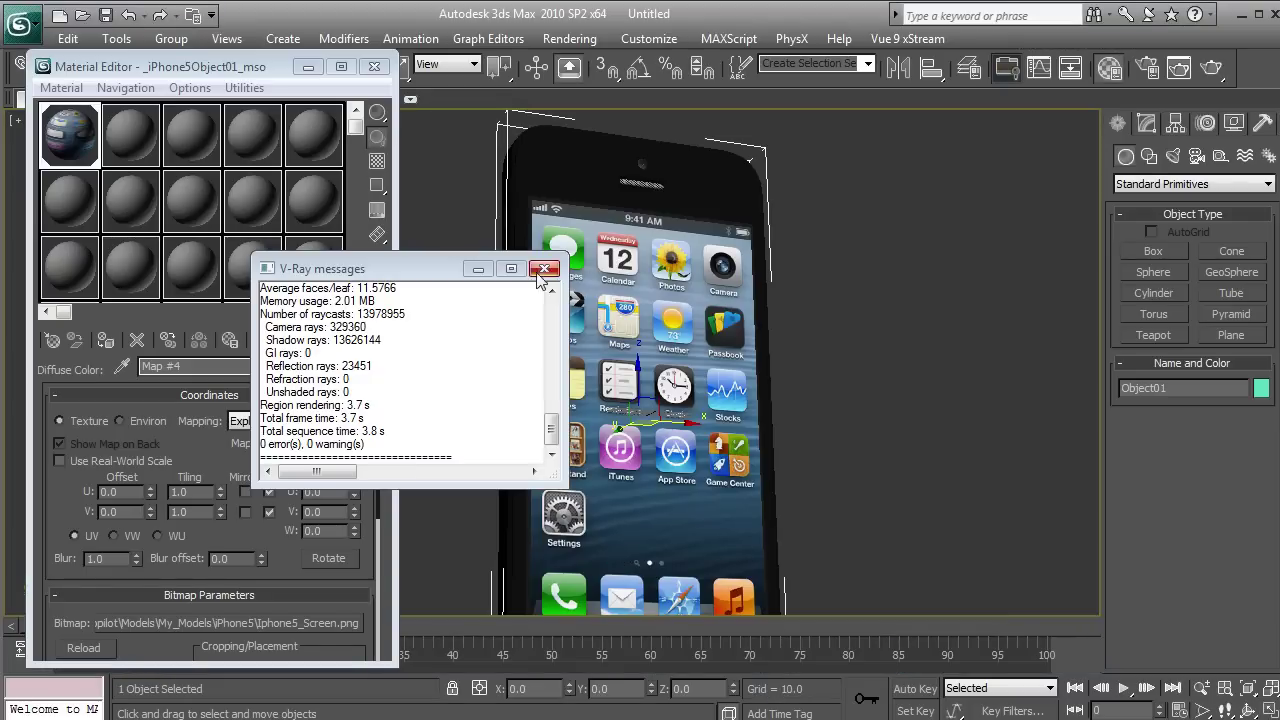
- In 3ds Max, minimize the V-Ray messages and go up to the phone's parent Multi/Sub-Object material
left_click(479, 269)
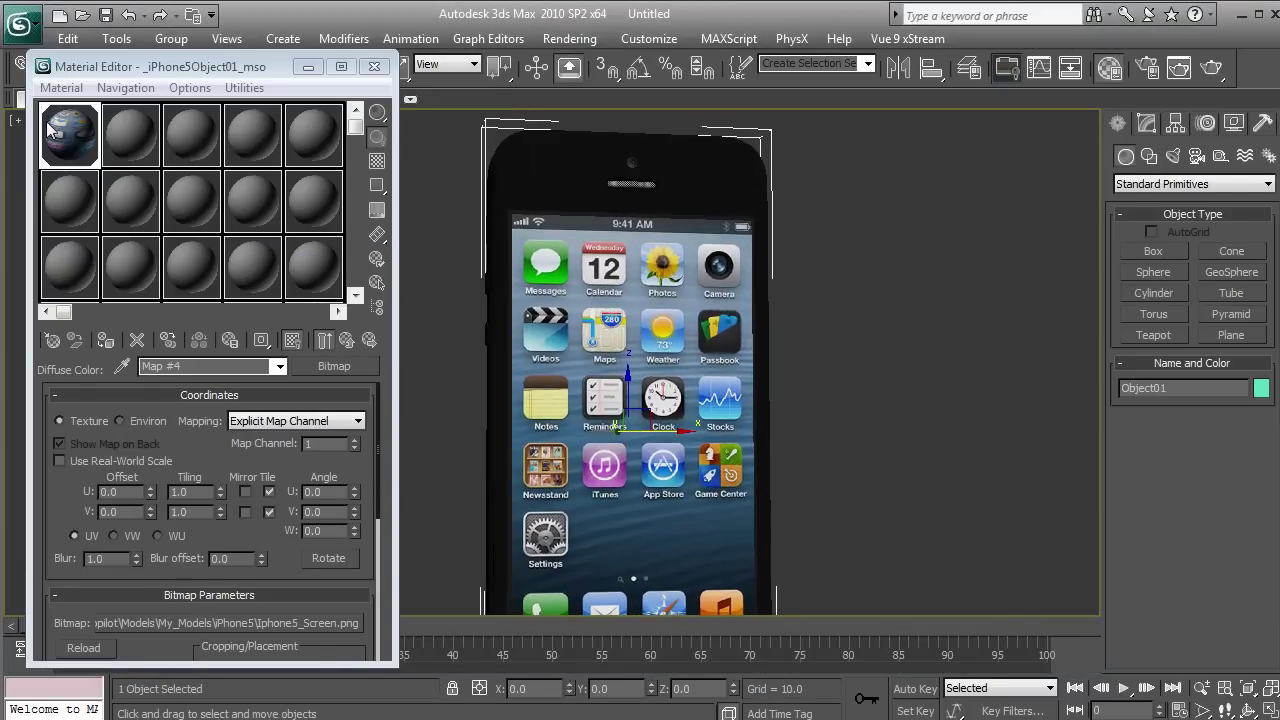
left_click(346, 342)
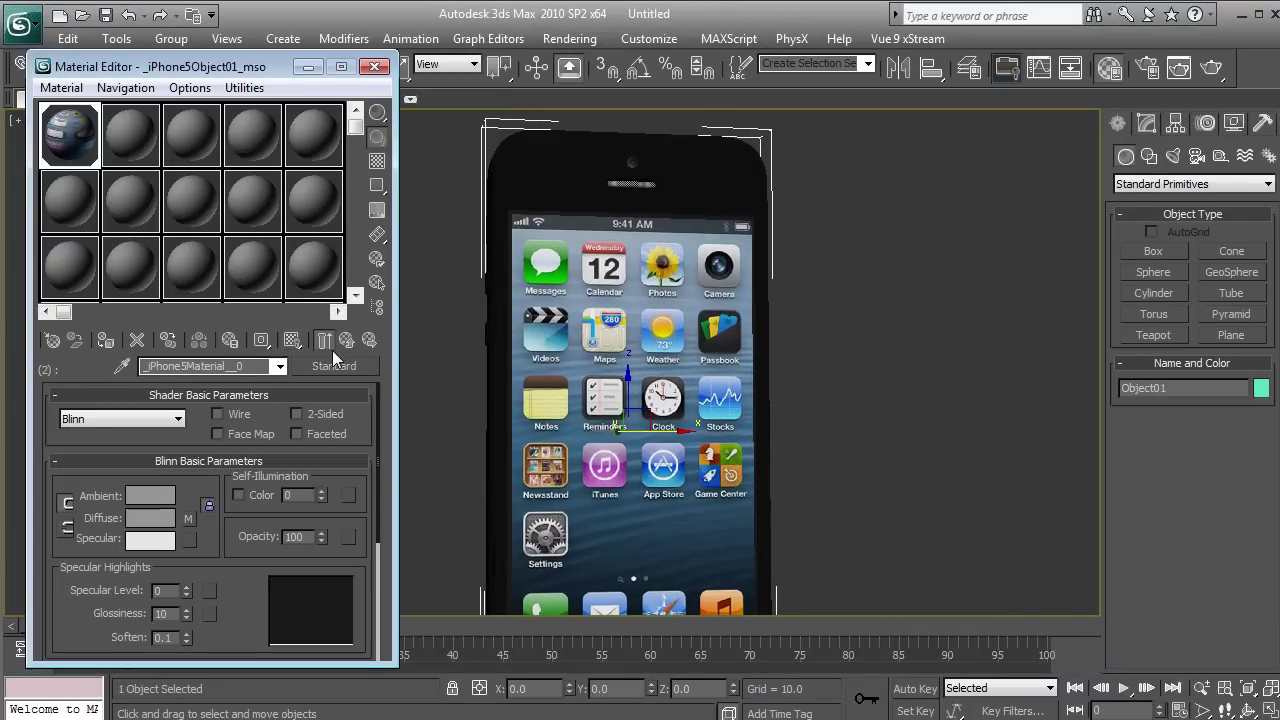
left_click(353, 343)
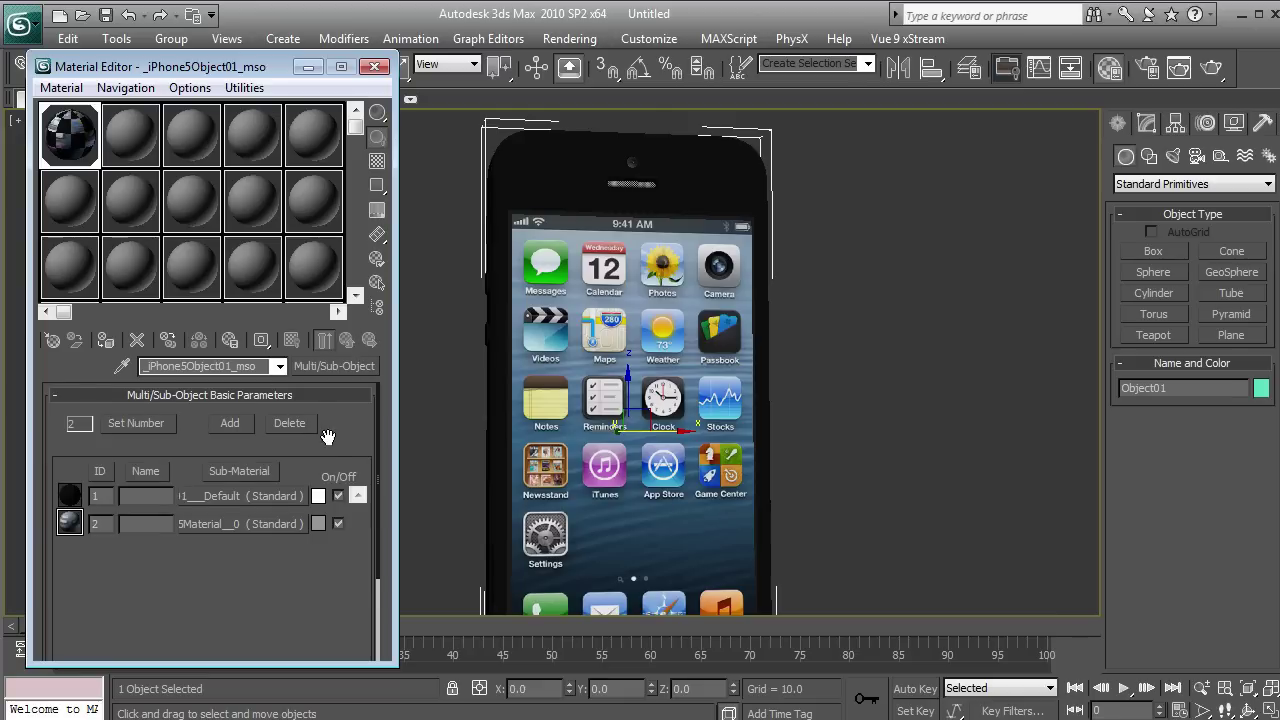
- Reselect the phone model and display its mesh edges over the shaded surface, framing the whole screen area
left_click(567, 266)
left_click(828, 318)
left_click(602, 223)
key("F4")
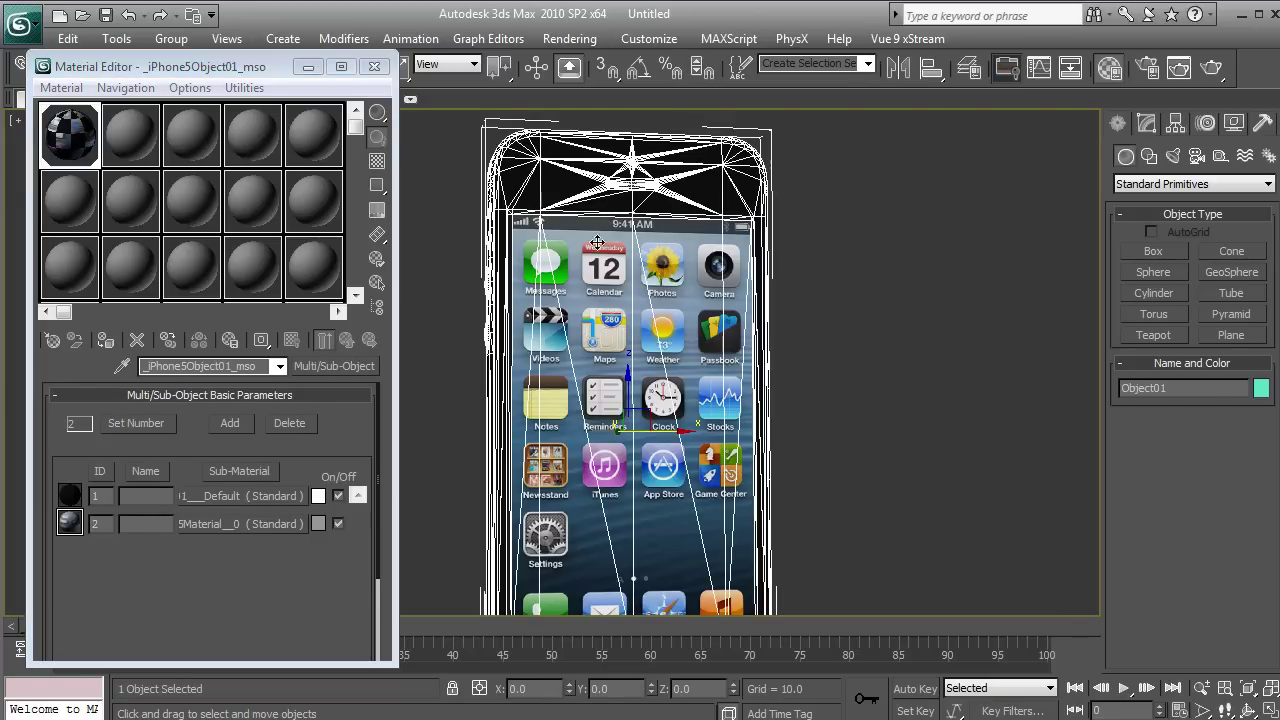
left_click_drag(511, 279, 579, 304)
scroll(579, 304, "down", 2)
scroll(590, 353, "up", 2)
- Select all the polygons that make up the phone's screen in the Editable Mesh
left_click(1147, 123)
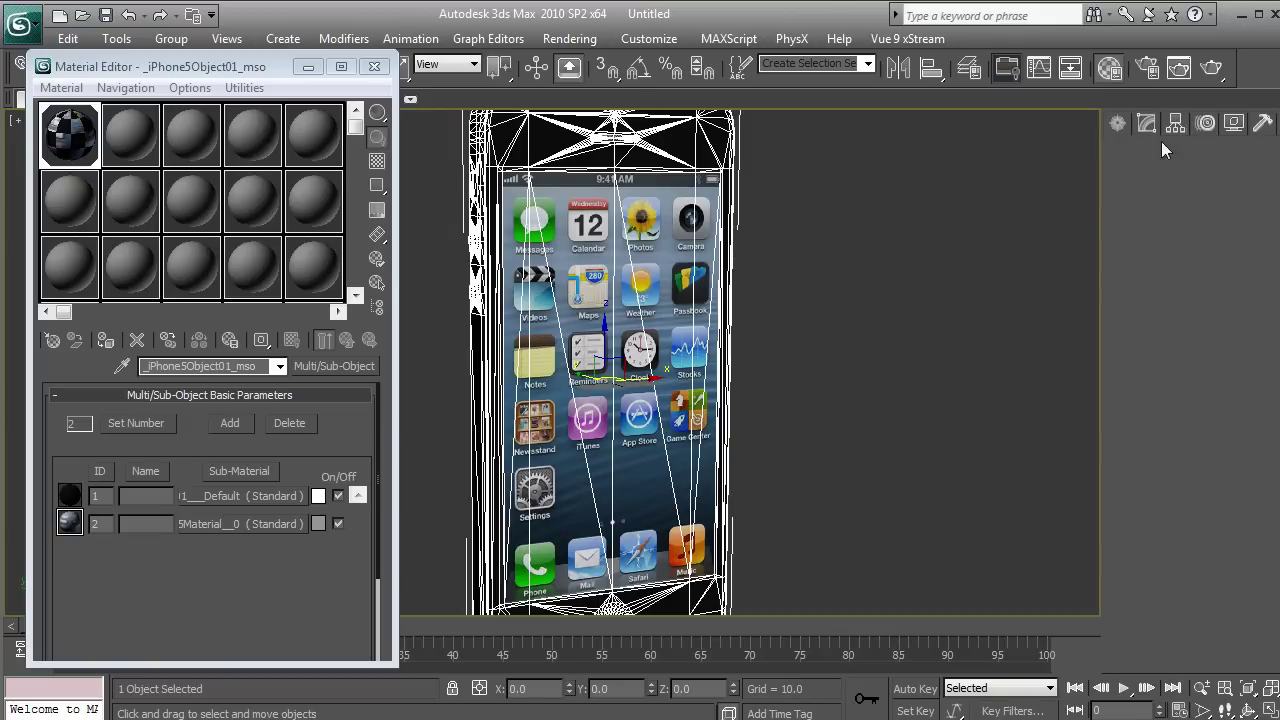
left_click(1214, 409)
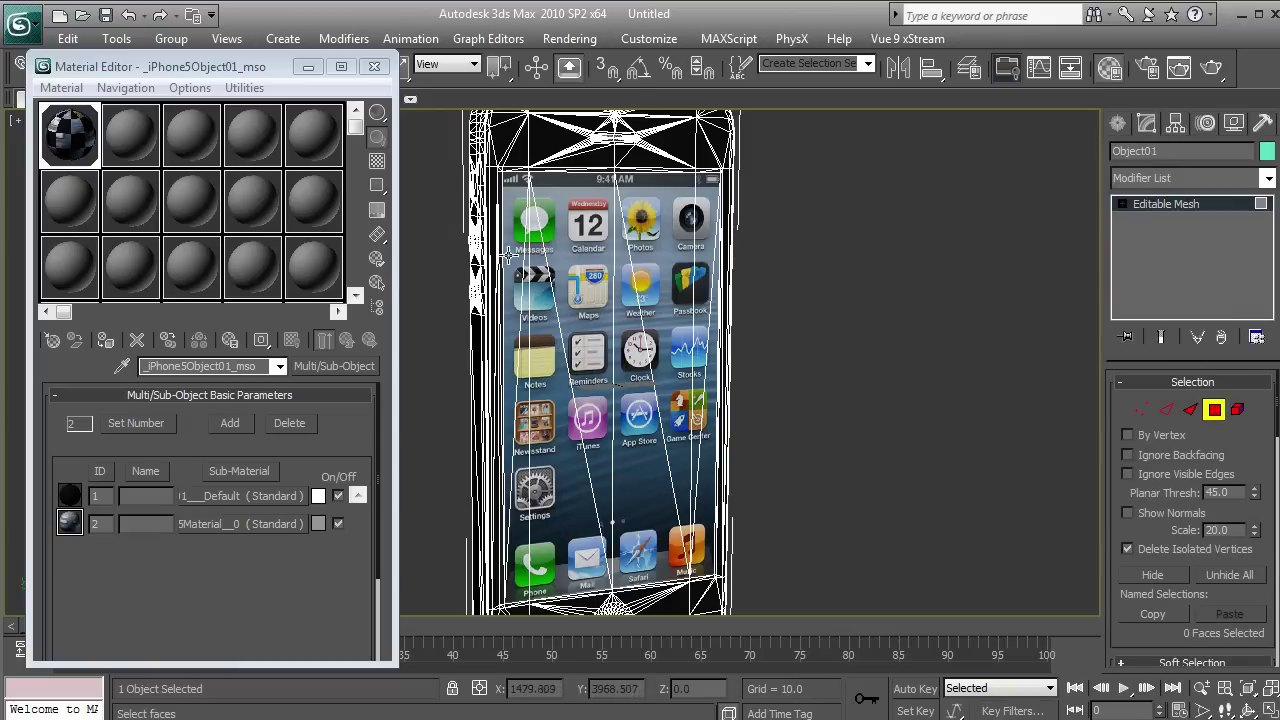
left_click(547, 352)
left_click(581, 310, "ctrl")
left_click(637, 368, "ctrl")
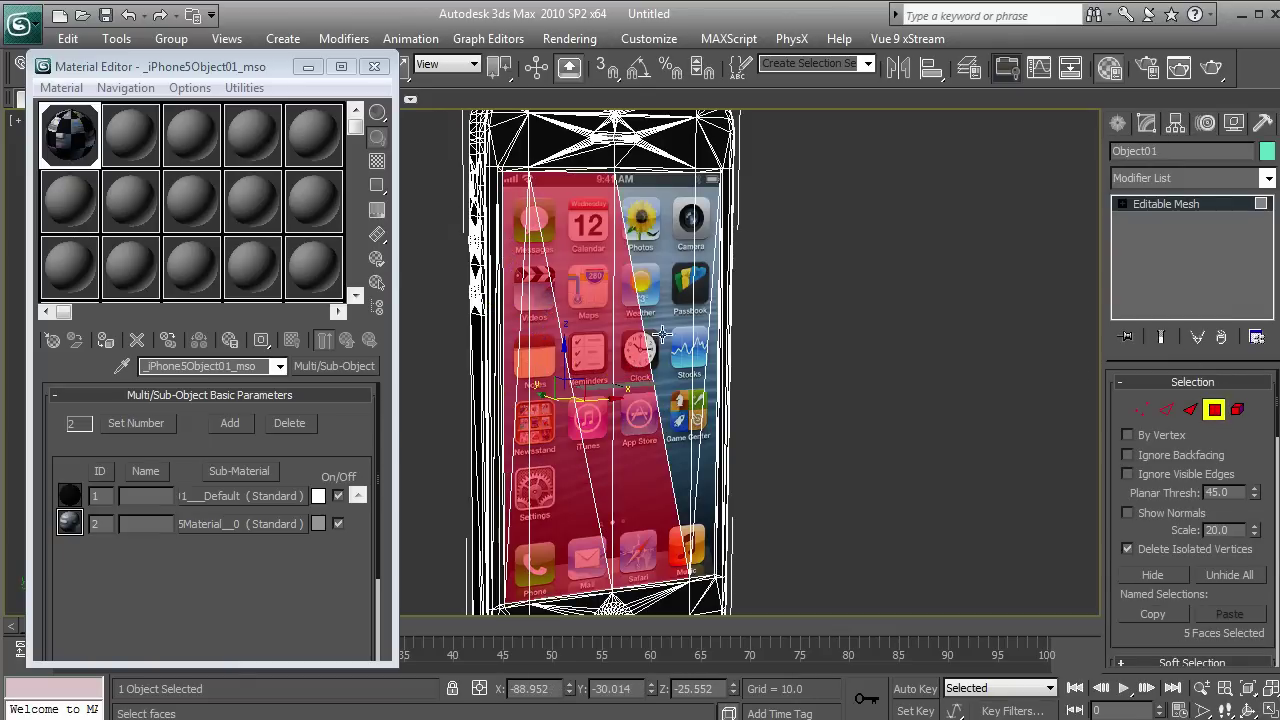
left_click(663, 334, "ctrl")
left_click(697, 301, "ctrl")
left_click(712, 428, "ctrl")
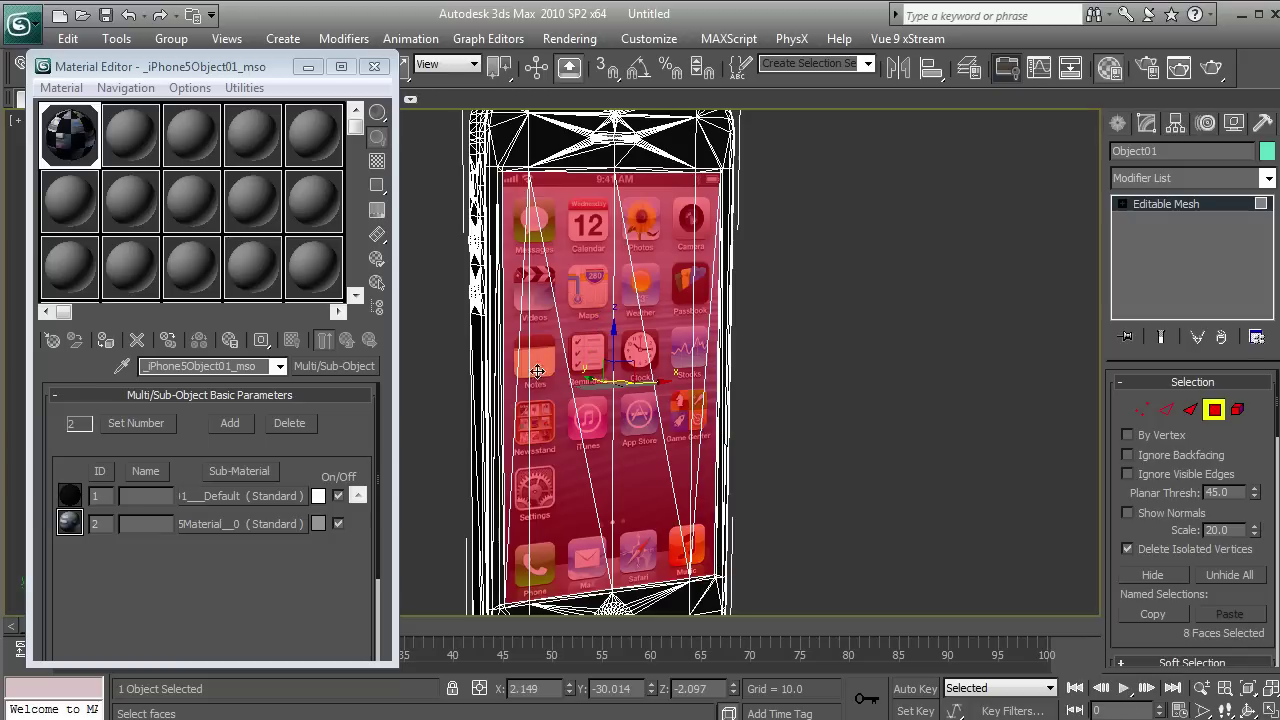
- Assign the blank second sample material to the selected screen faces, leave polygon editing and hide the mesh edges
left_click_drag(138, 135, 581, 287)
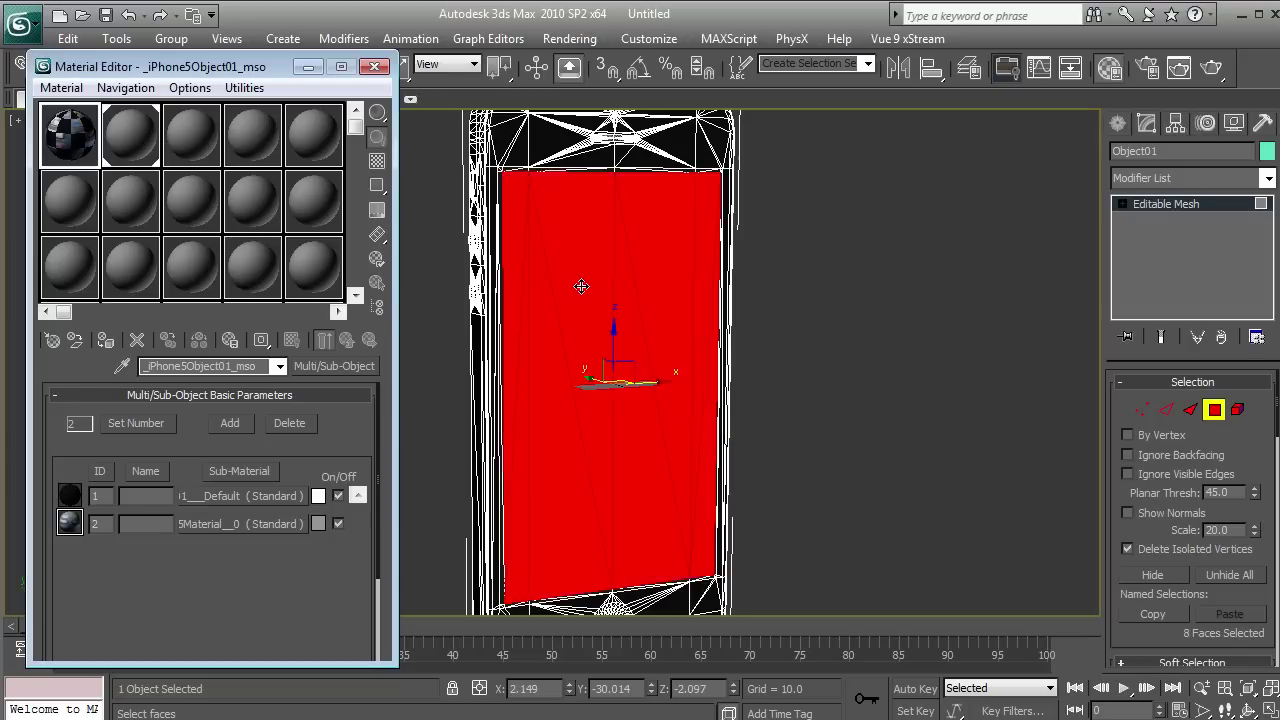
left_click(1214, 409)
left_click(871, 320)
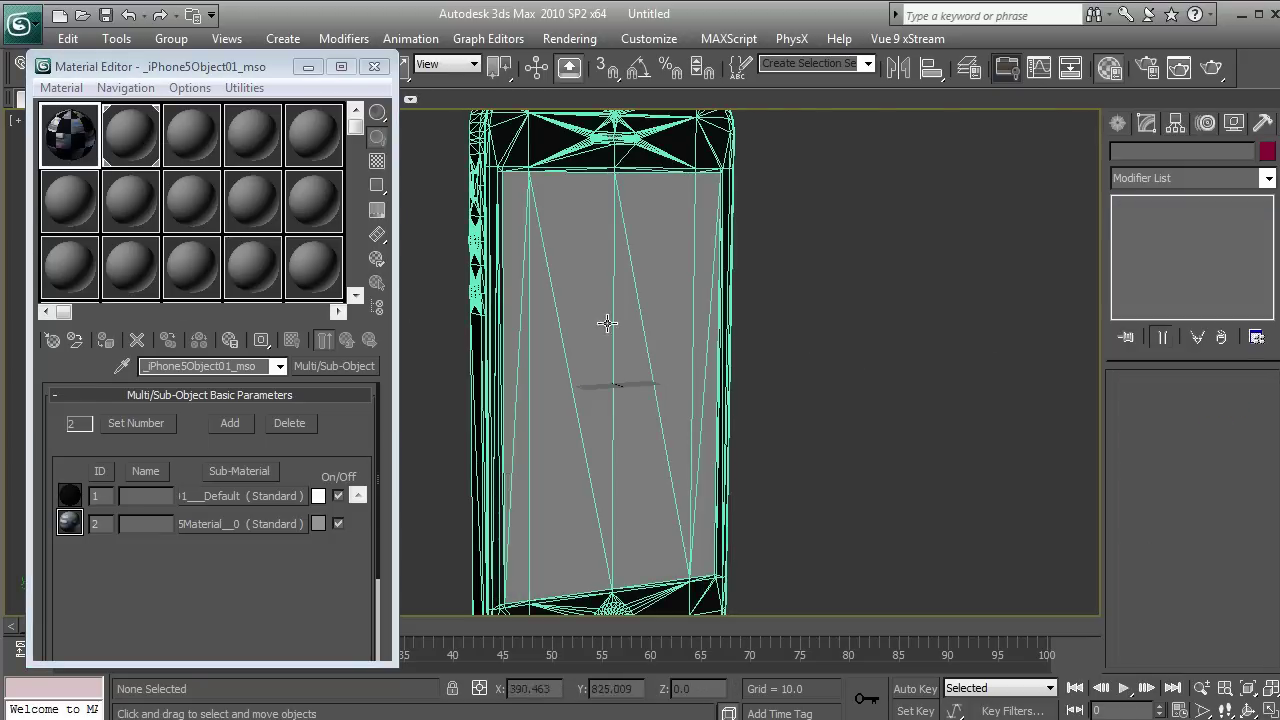
key("F4")
left_click_drag(606, 434, 578, 185)
- Set the ambient and diffuse color of the 02 - Default material to a pinkish red
left_click(132, 135)
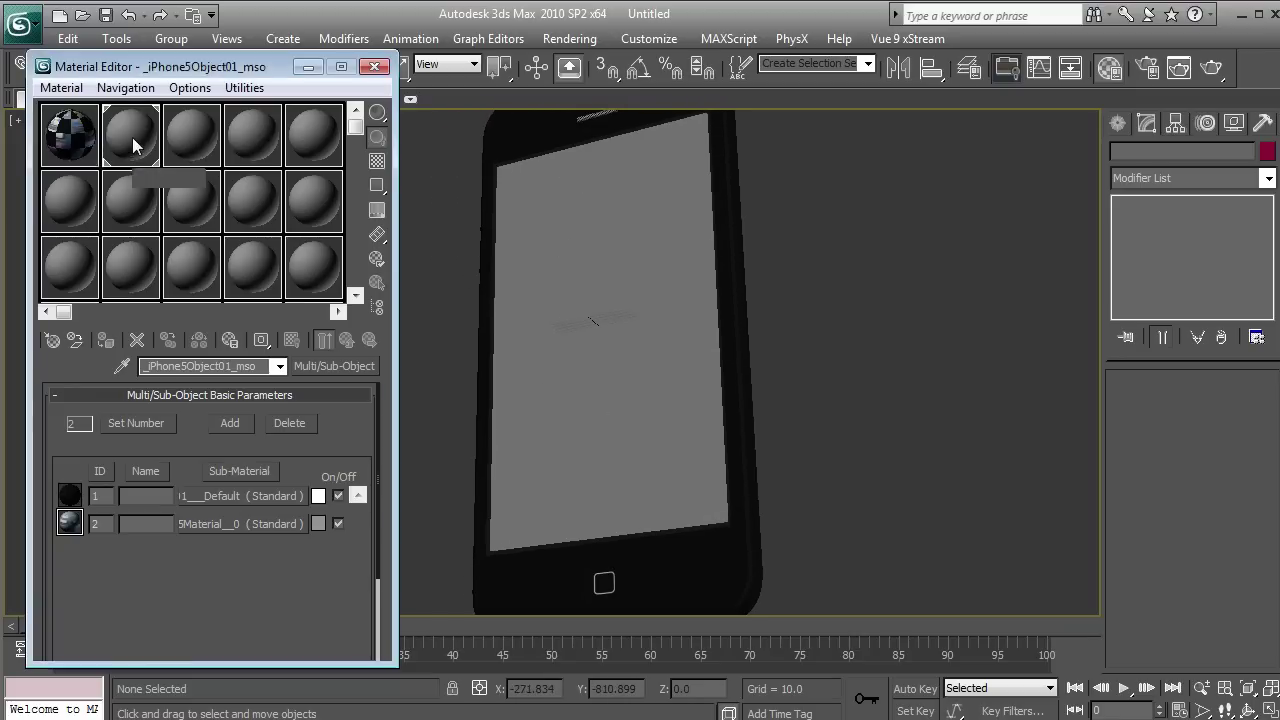
left_click(130, 132)
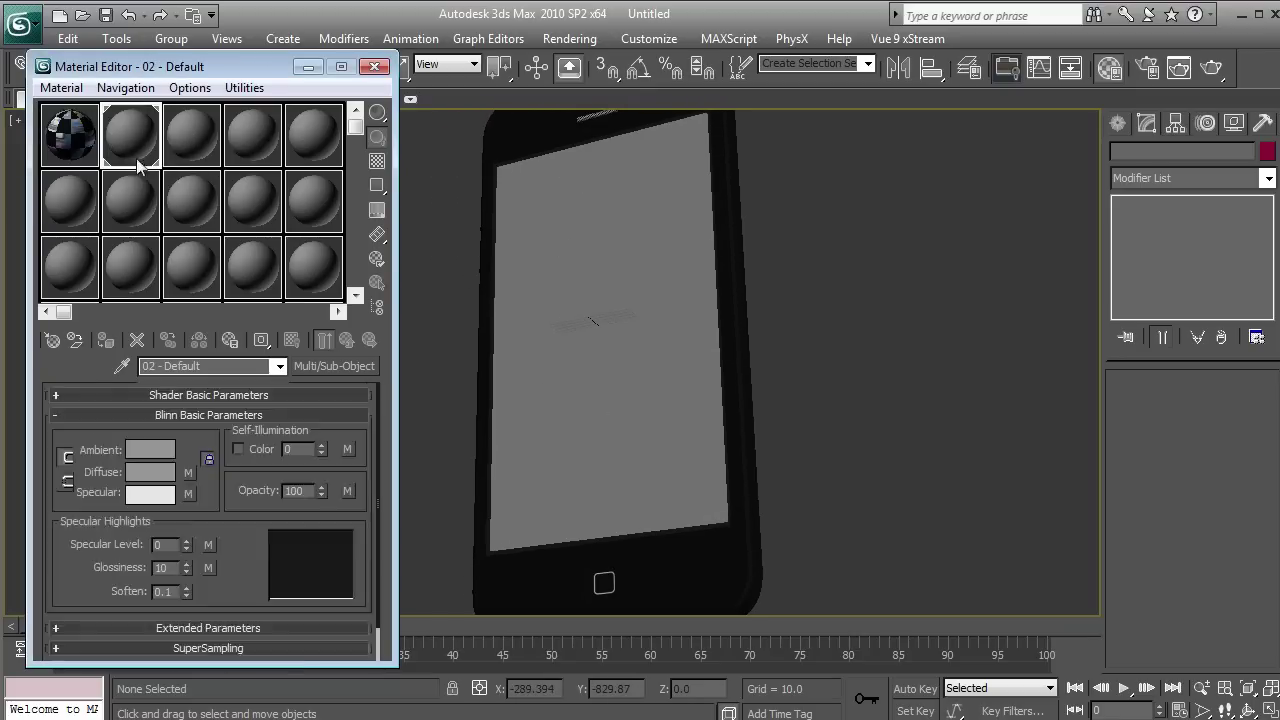
left_click(150, 450)
left_click(552, 157)
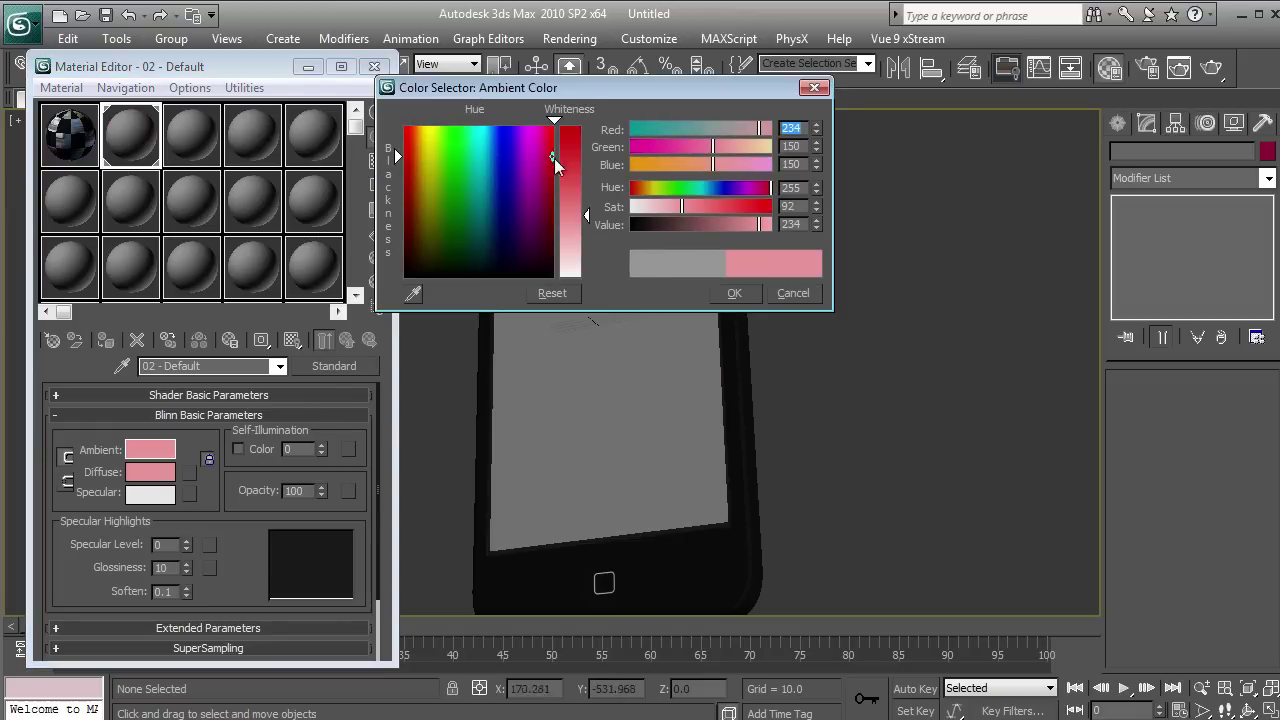
left_click(741, 295)
left_click_drag(512, 243, 604, 268)
- Set up an export of the phone with gw::OBJ-Exporter under the file name Resave, and cancel it
left_click(590, 200)
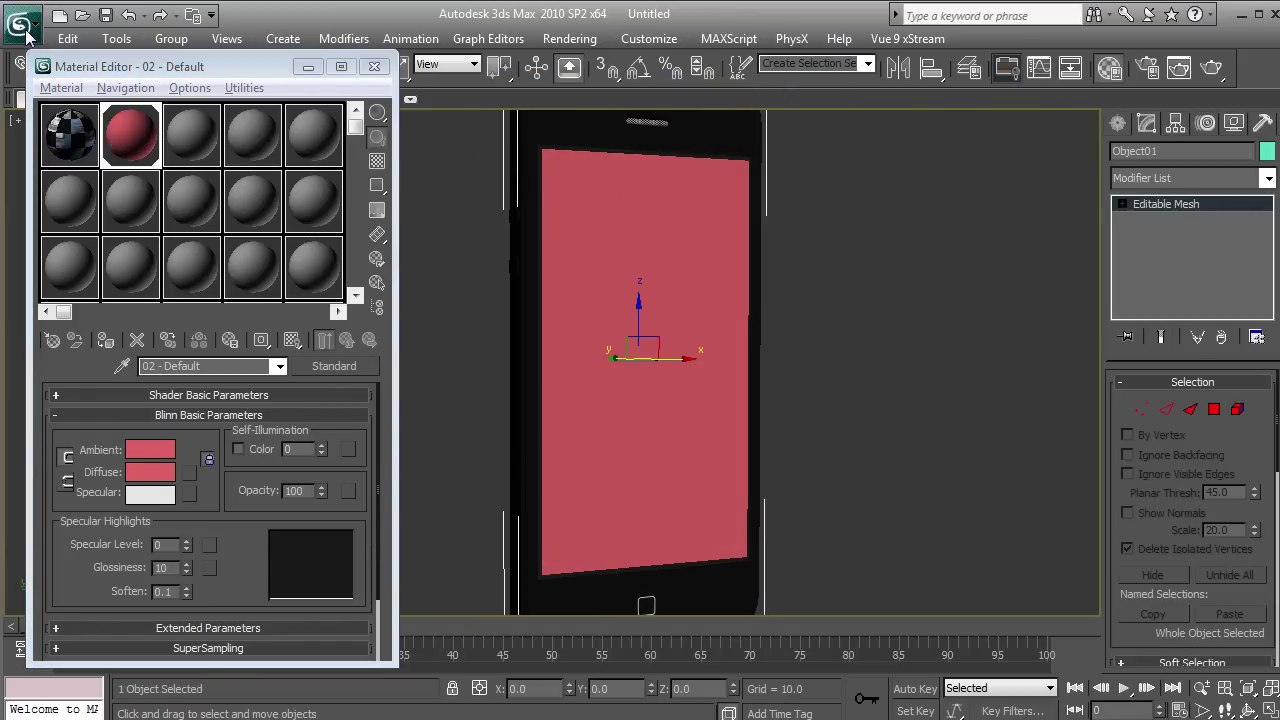
left_click(20, 25)
left_click(98, 347)
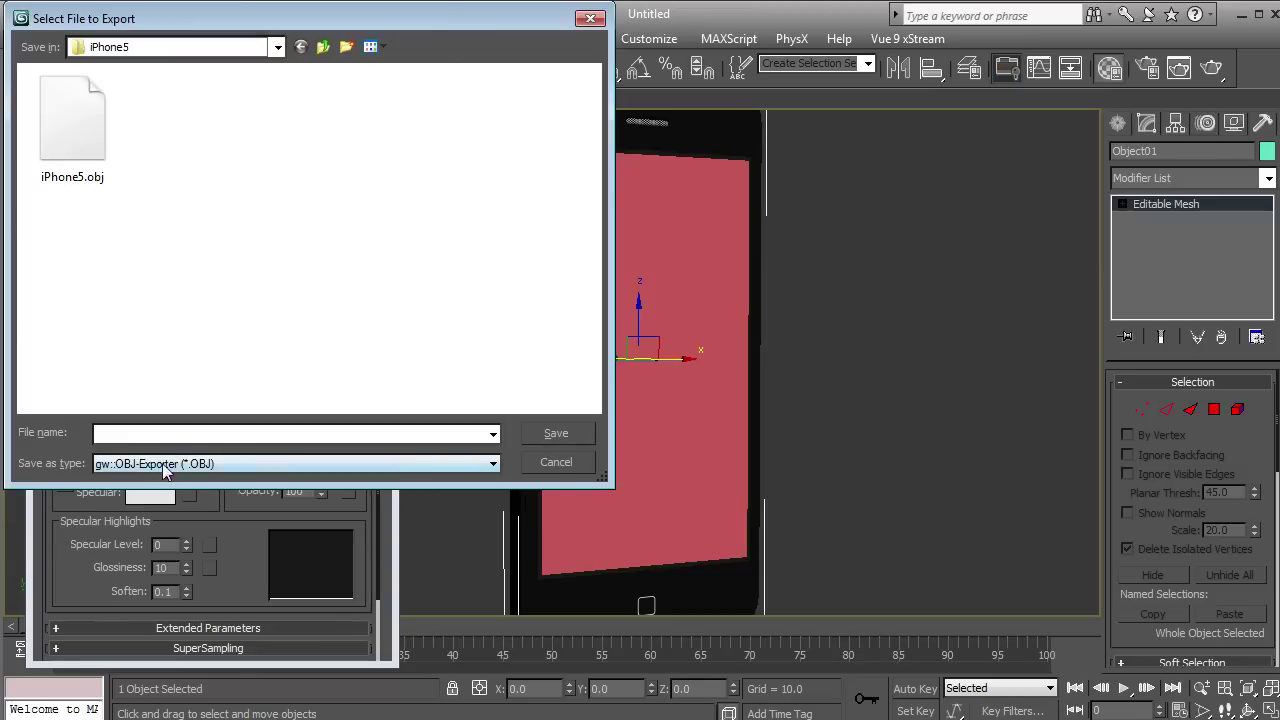
left_click(214, 464)
left_click(154, 697)
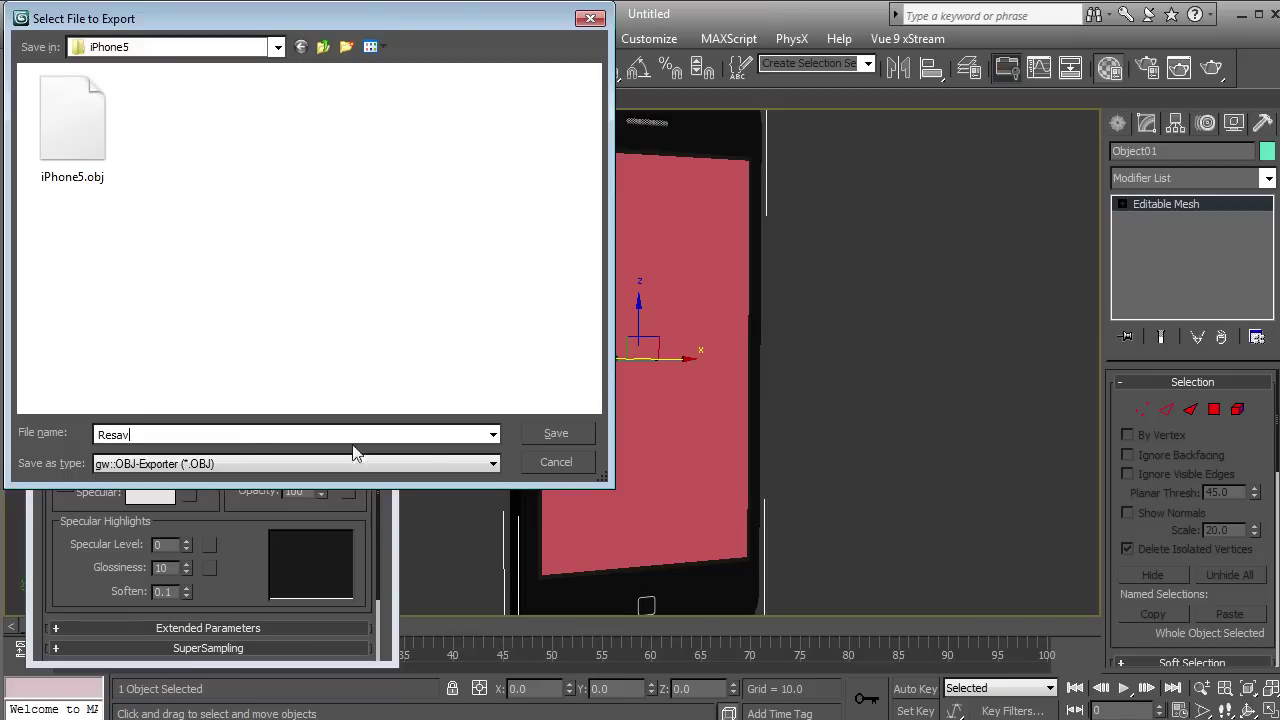
type("Resave")
left_click(556, 462)
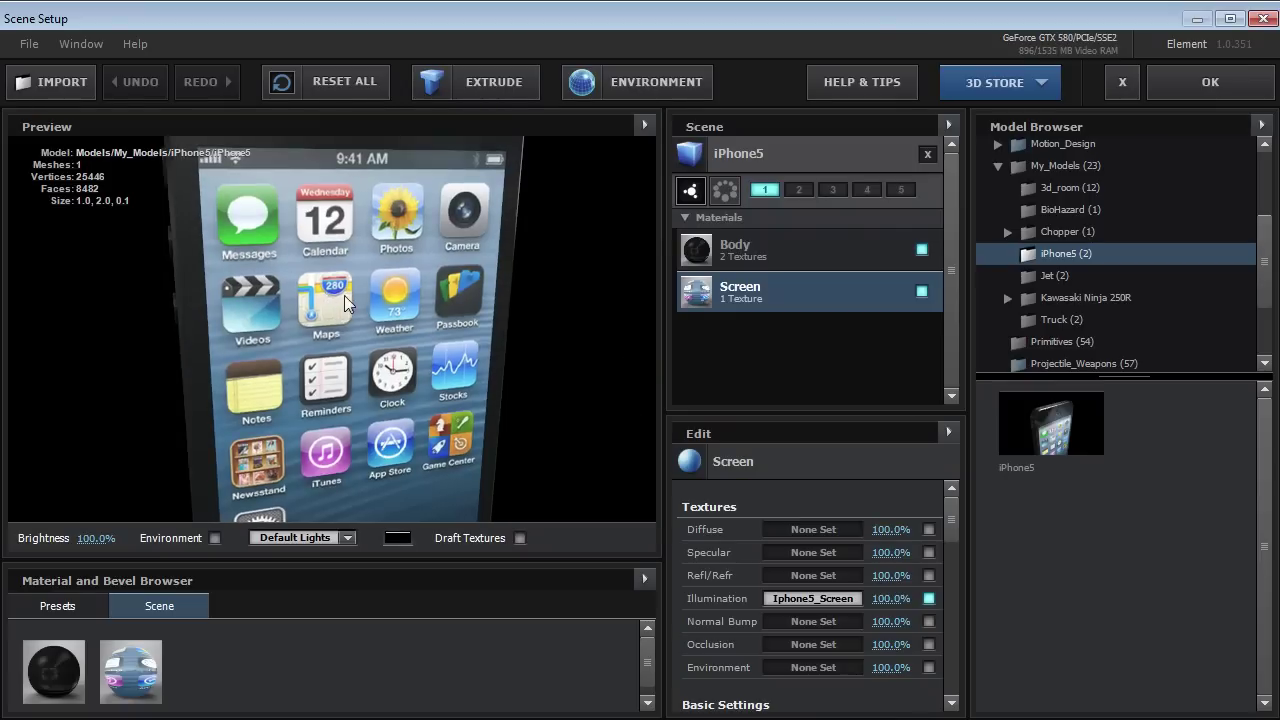
- Back in Element's Scene Setup, examine the Screen material's textures and basic settings, including its diffuse color, and the preview
left_click(830, 248)
left_click(760, 284)
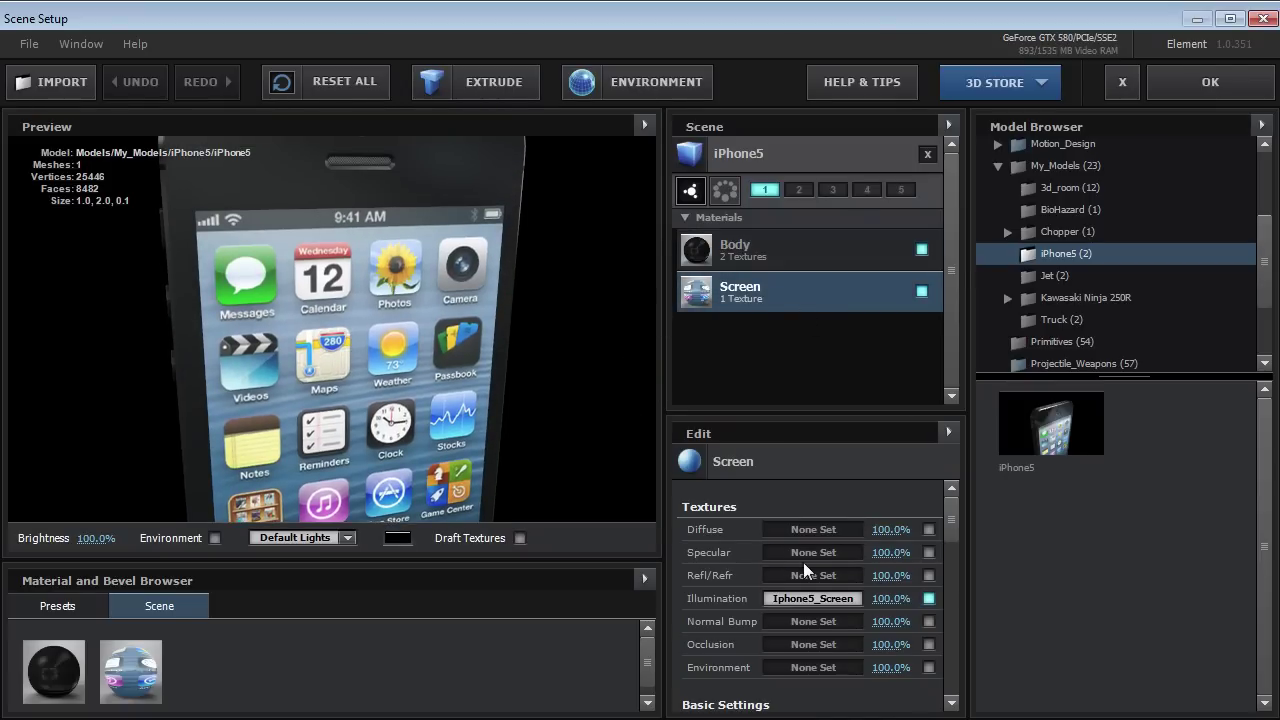
left_click_drag(955, 516, 951, 556)
left_click(817, 514)
left_click_drag(825, 515, 869, 485)
left_click(956, 626)
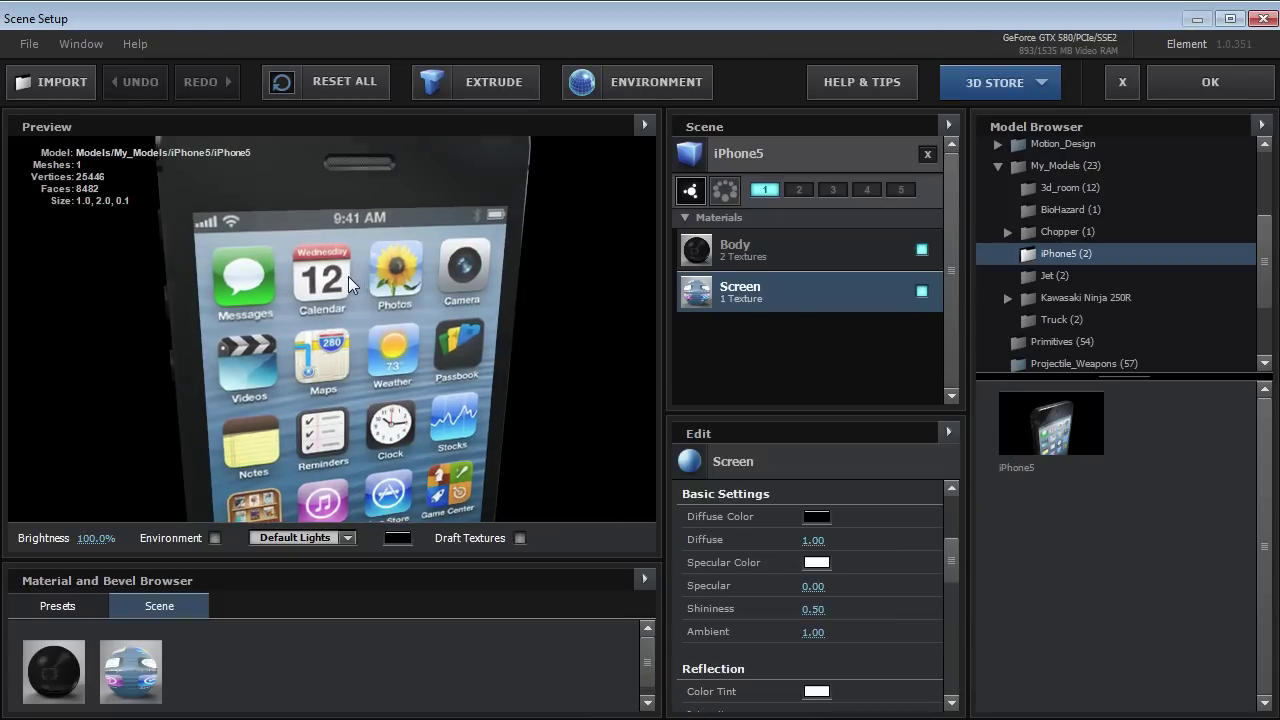
left_click_drag(349, 311, 349, 280)
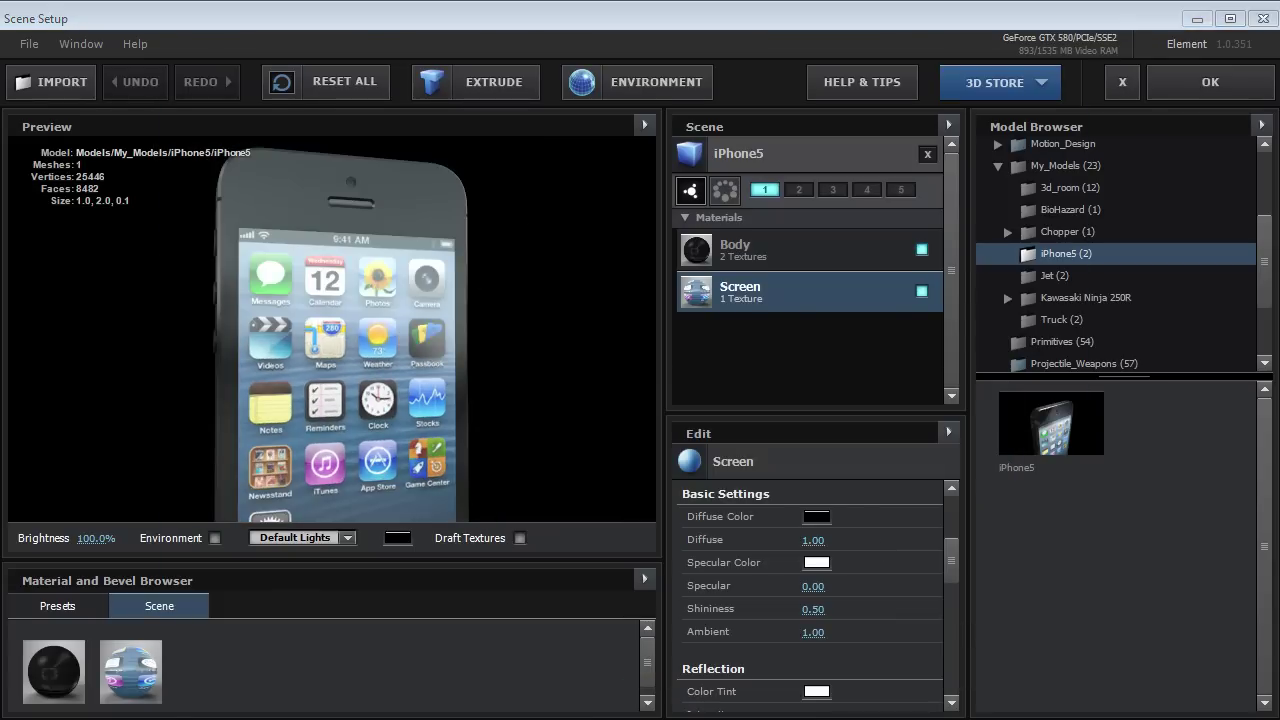
- View the Iphone5_Screen.png texture image from its folder, close it, and accept the scene setup
key("alt+Tab")
left_click(741, 418)
double_click(925, 322)
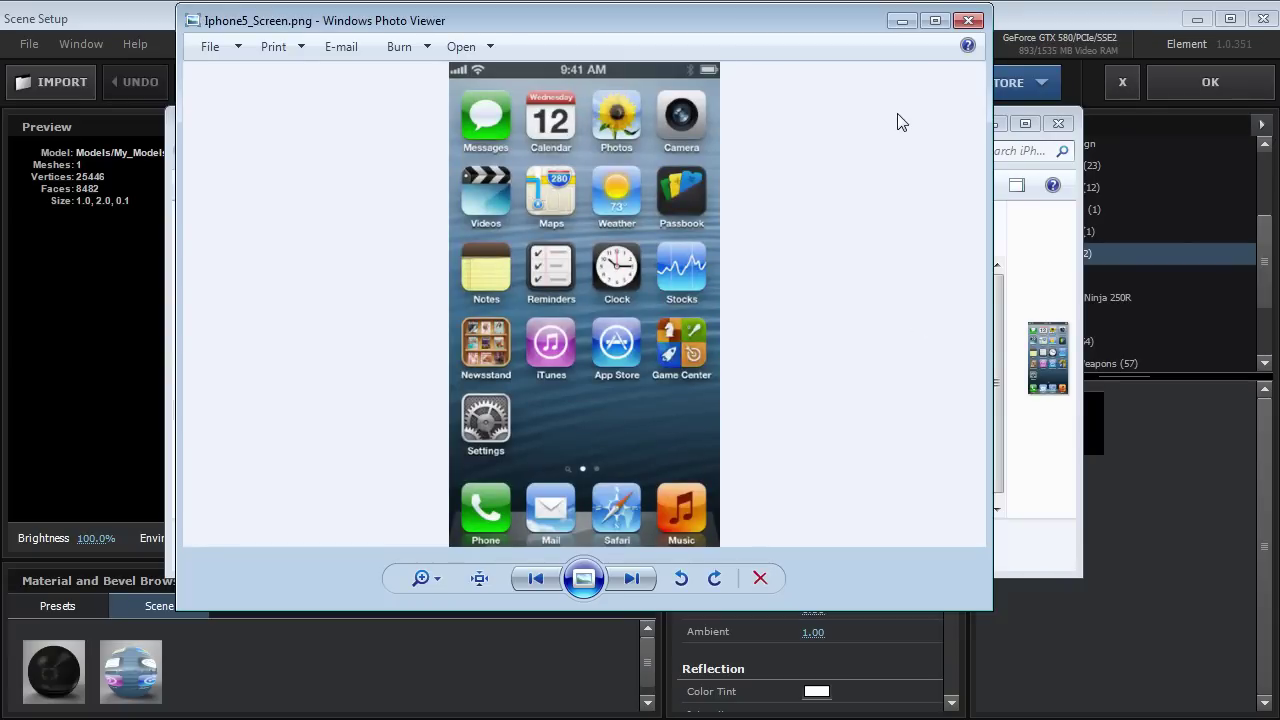
left_click(966, 16)
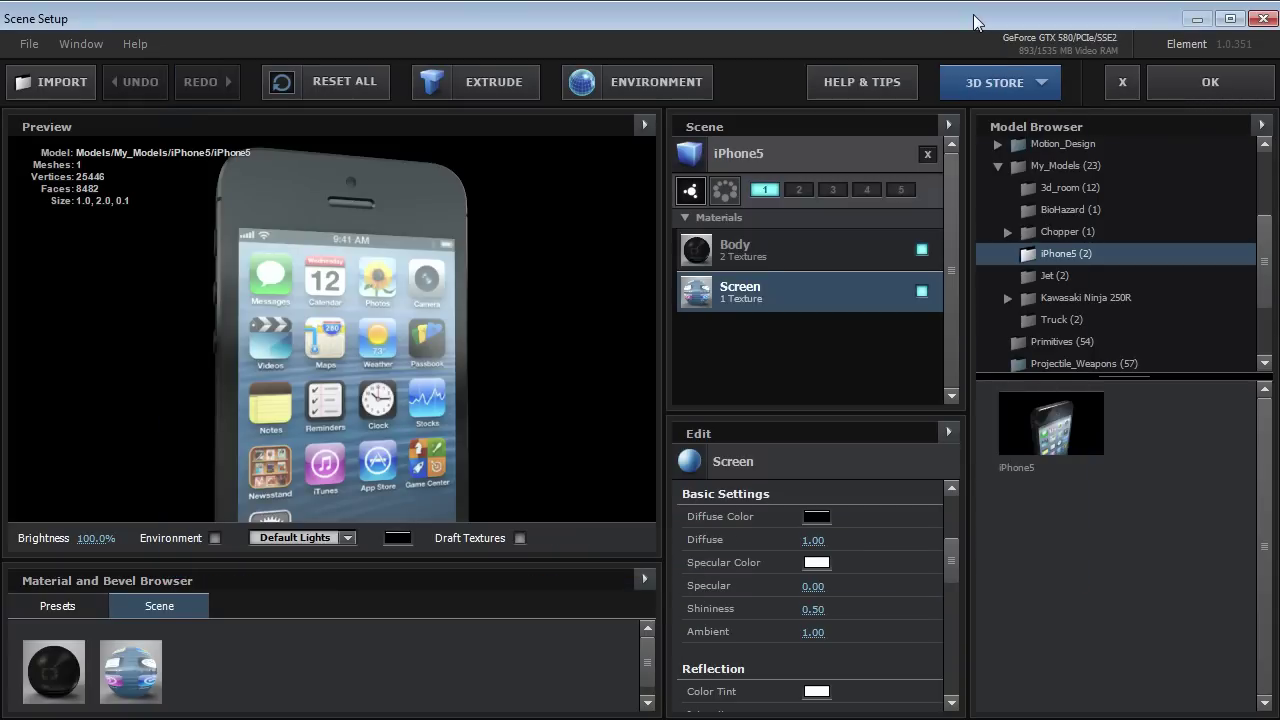
left_click(1205, 80)
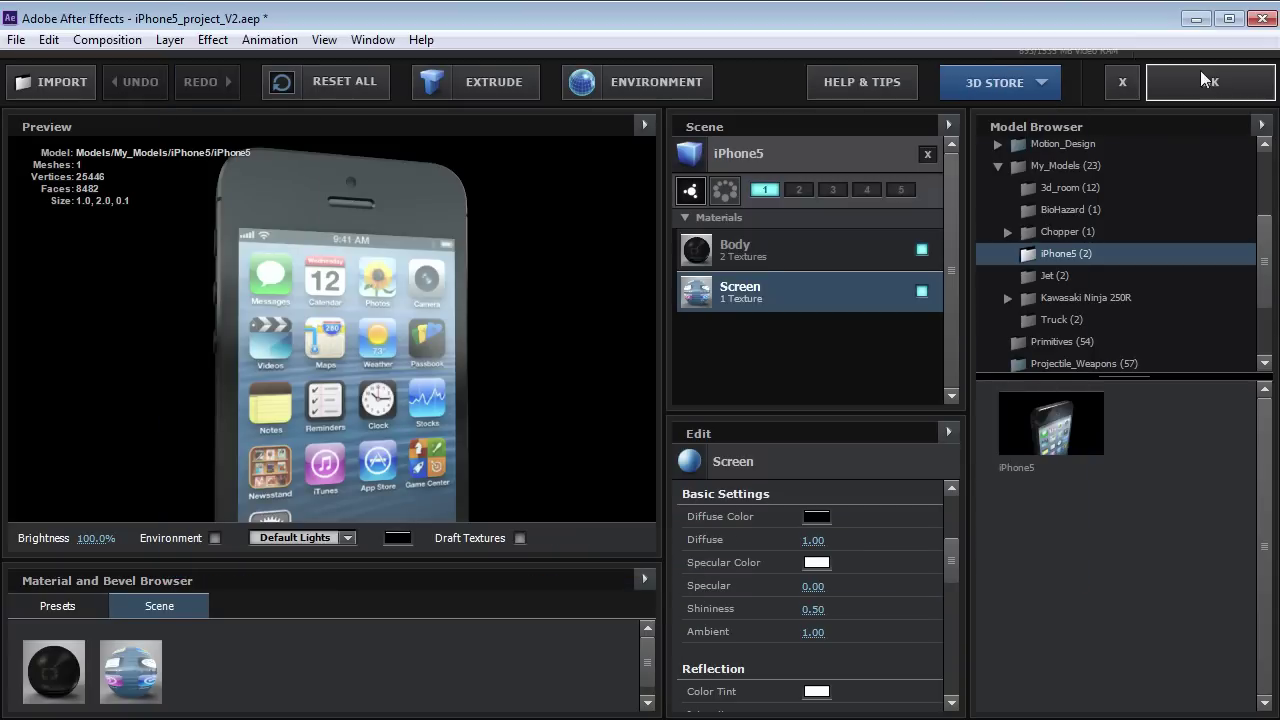
- Scrub through the Element Demo footage in its viewer and return to Comp 4
left_click(29, 88)
double_click(60, 284)
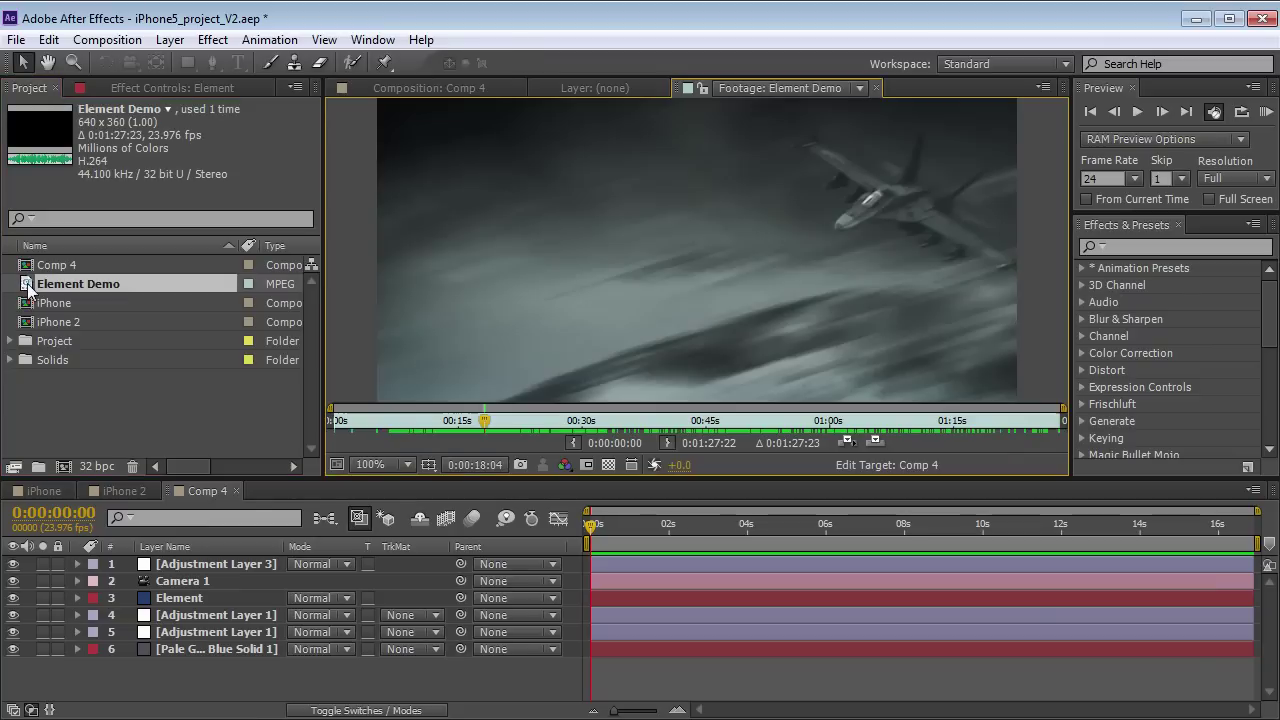
left_click_drag(490, 421, 642, 425)
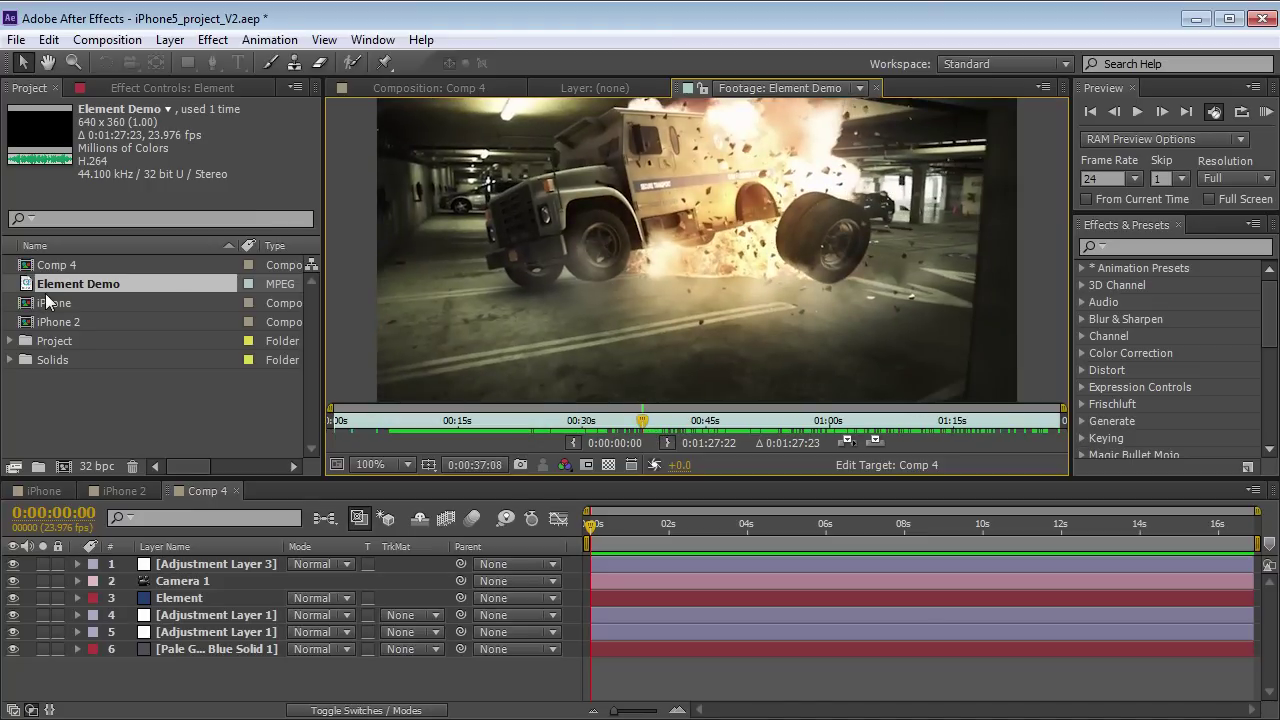
left_click(428, 87)
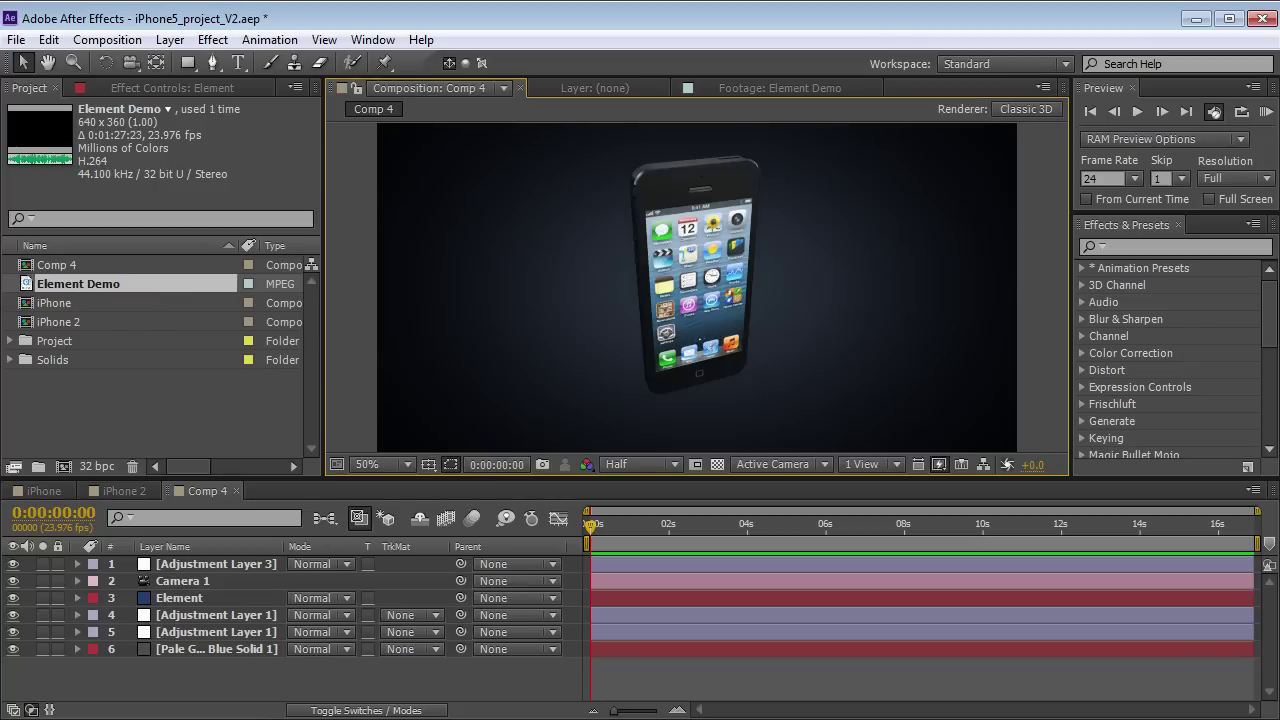
- Import Iphone5_Screen.png from the iPhone5 model folder and place it as the lowest layer of Comp 4
key("alt+Tab")
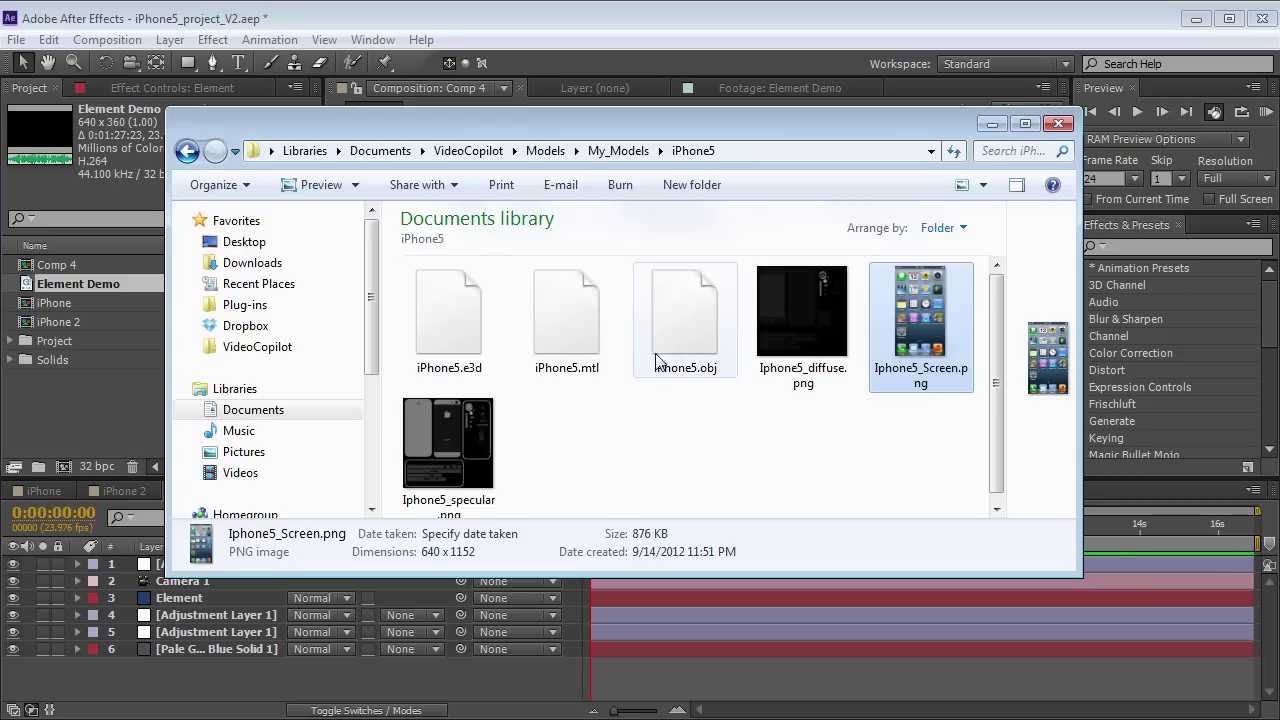
left_click(916, 333)
left_click_drag(897, 302, 83, 425)
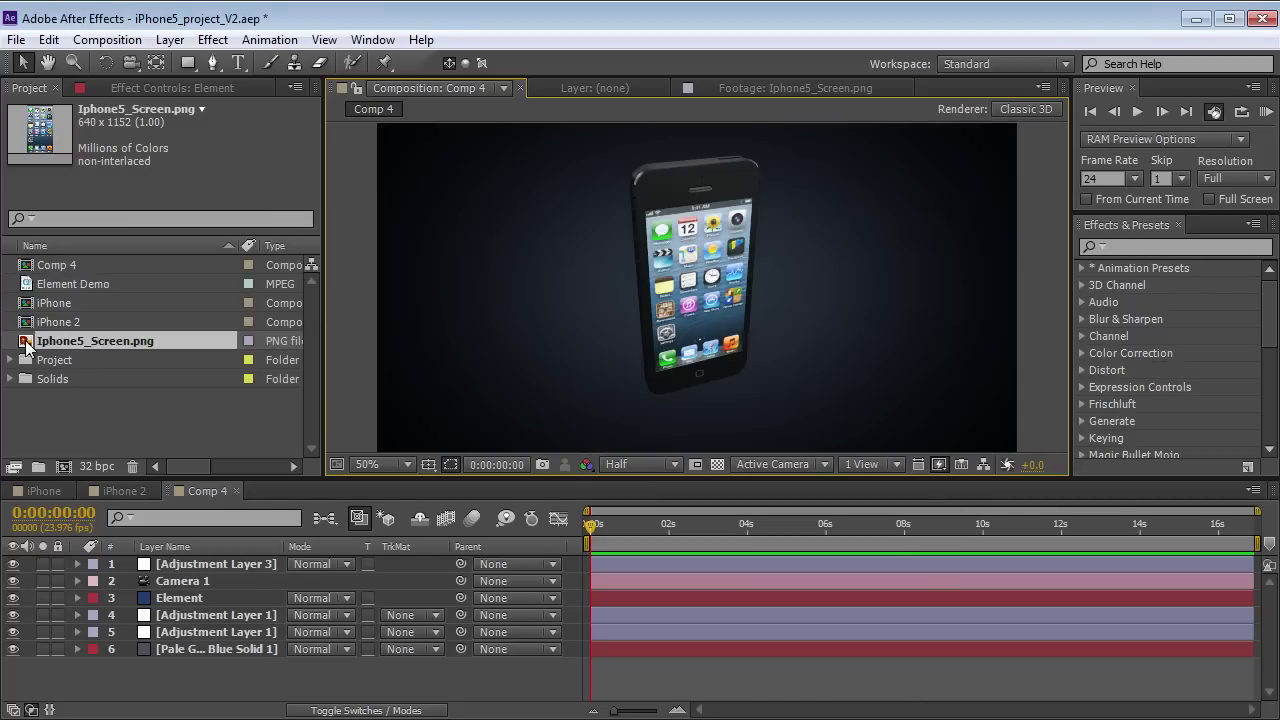
left_click_drag(26, 345, 728, 218)
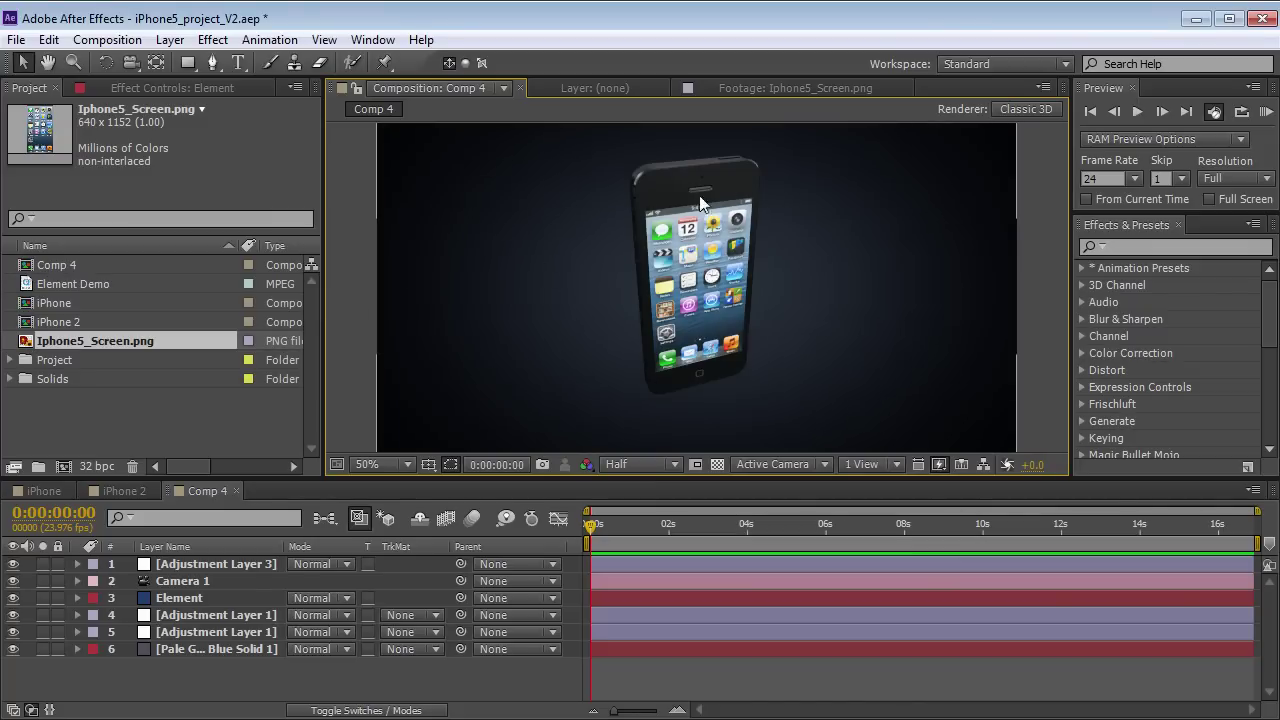
left_click_drag(787, 355, 786, 353)
- In the Element layer's Custom Texture Maps, assign Iphone5_Screen.png to Layer 1
left_click(186, 600)
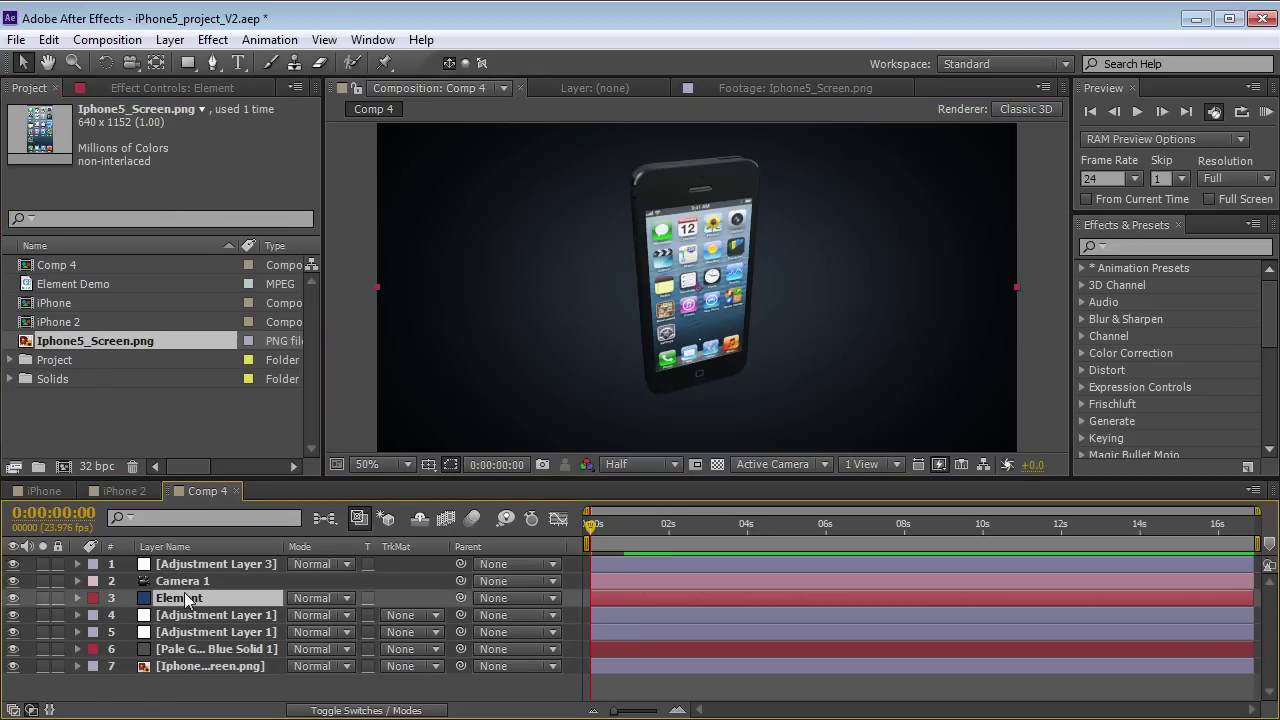
left_click(131, 86)
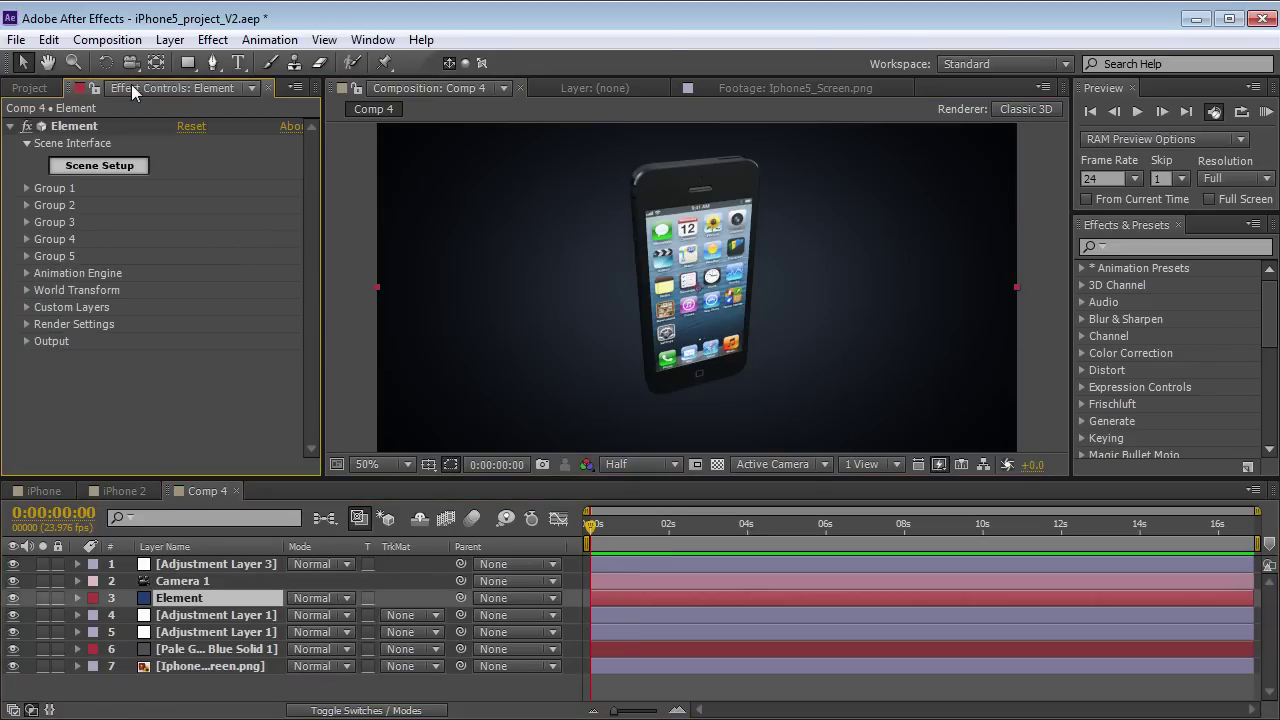
left_click(27, 308)
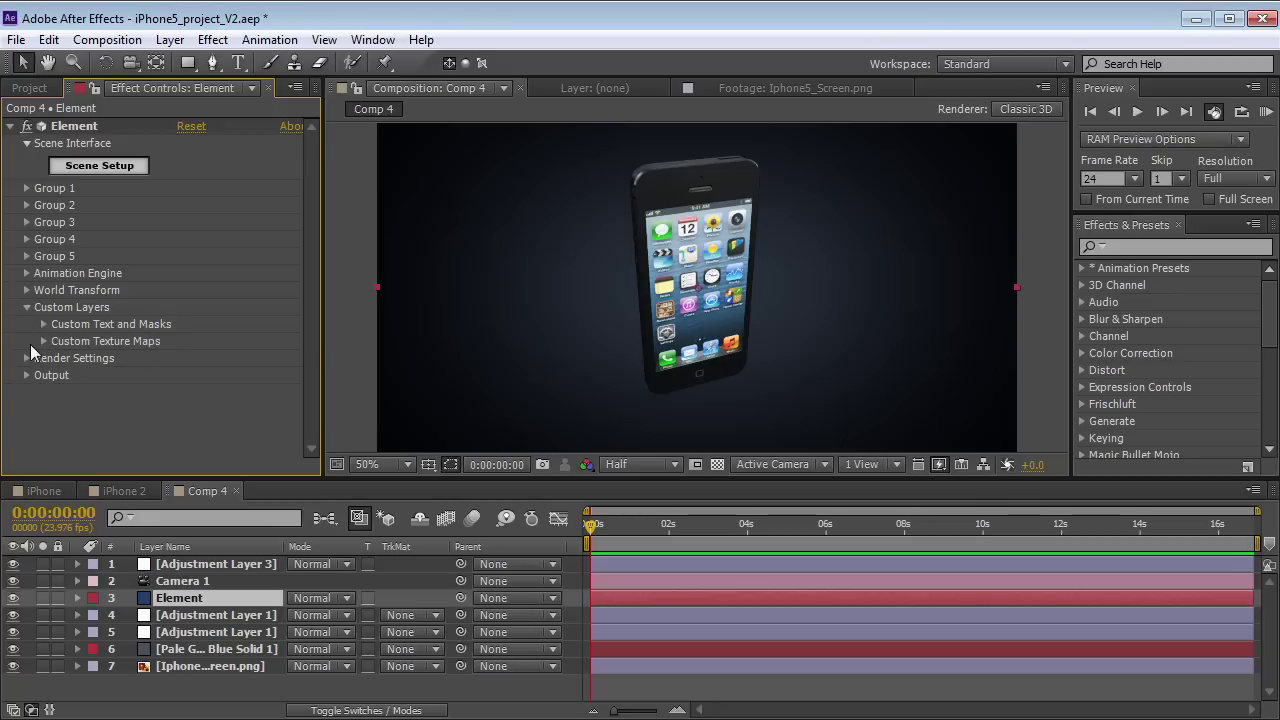
left_click(41, 342)
left_click(225, 312)
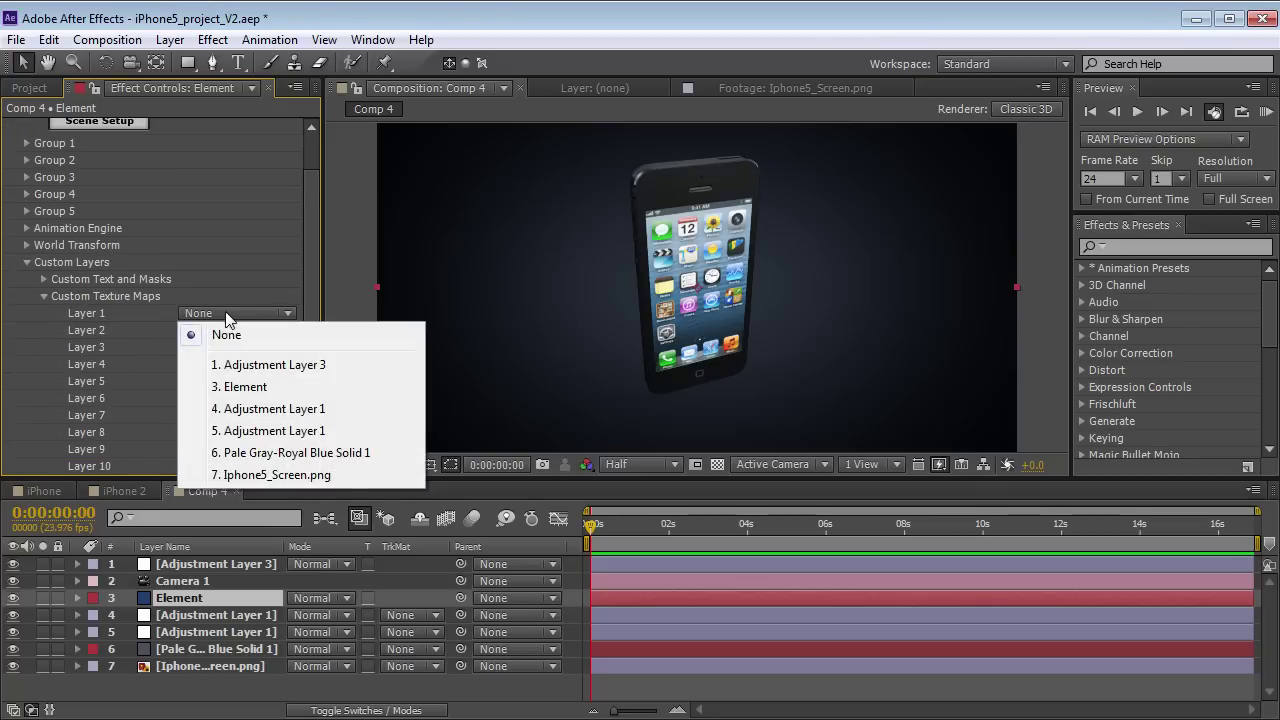
left_click(285, 476)
scroll(311, 372, "up", 3)
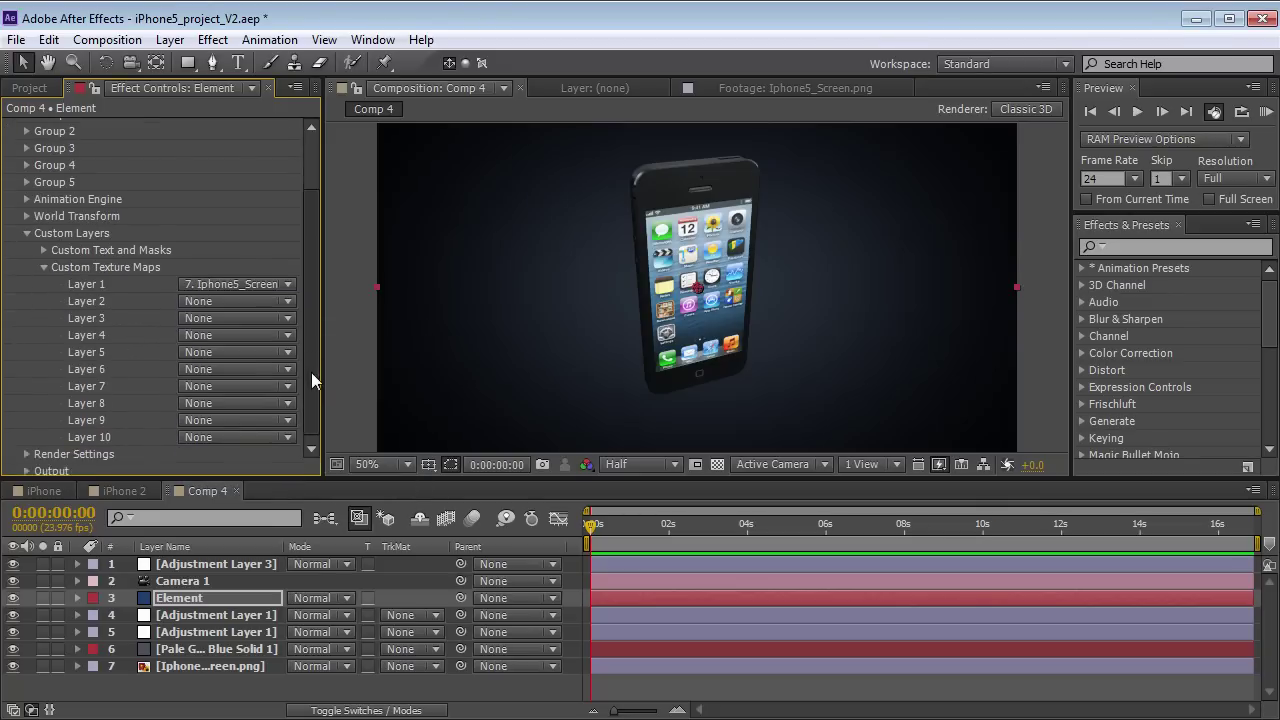
- Solo the Iphone5_Screen.png layer and pre-compose it as Iphone5_Screen.png Comp 1, leaving all attributes in Comp 4
left_click(195, 666)
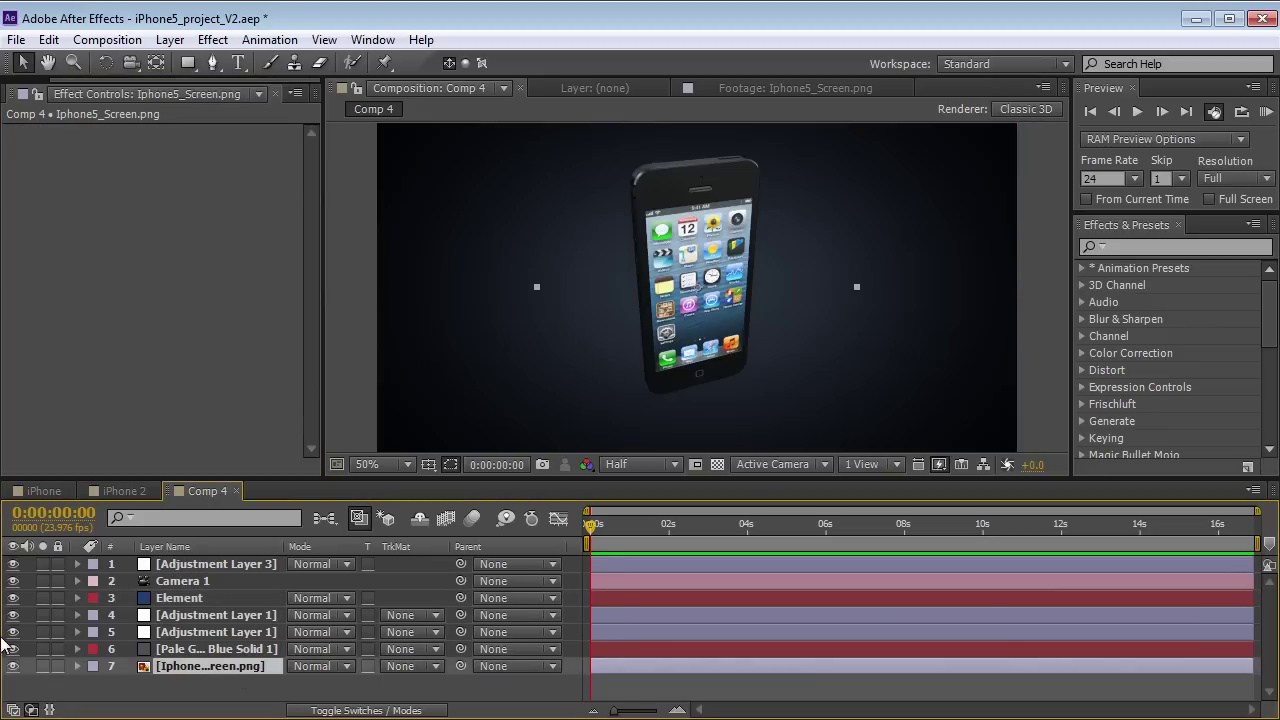
left_click(42, 666)
scroll(871, 264, "down", 1)
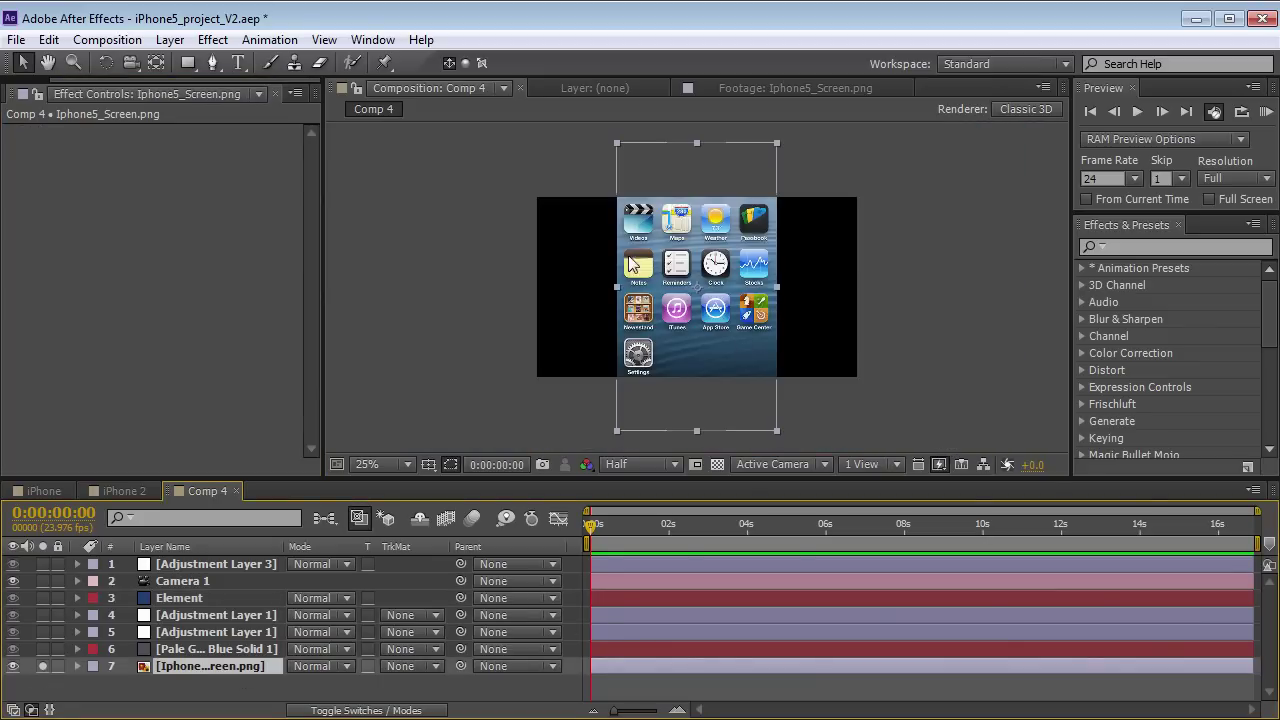
left_click(169, 40)
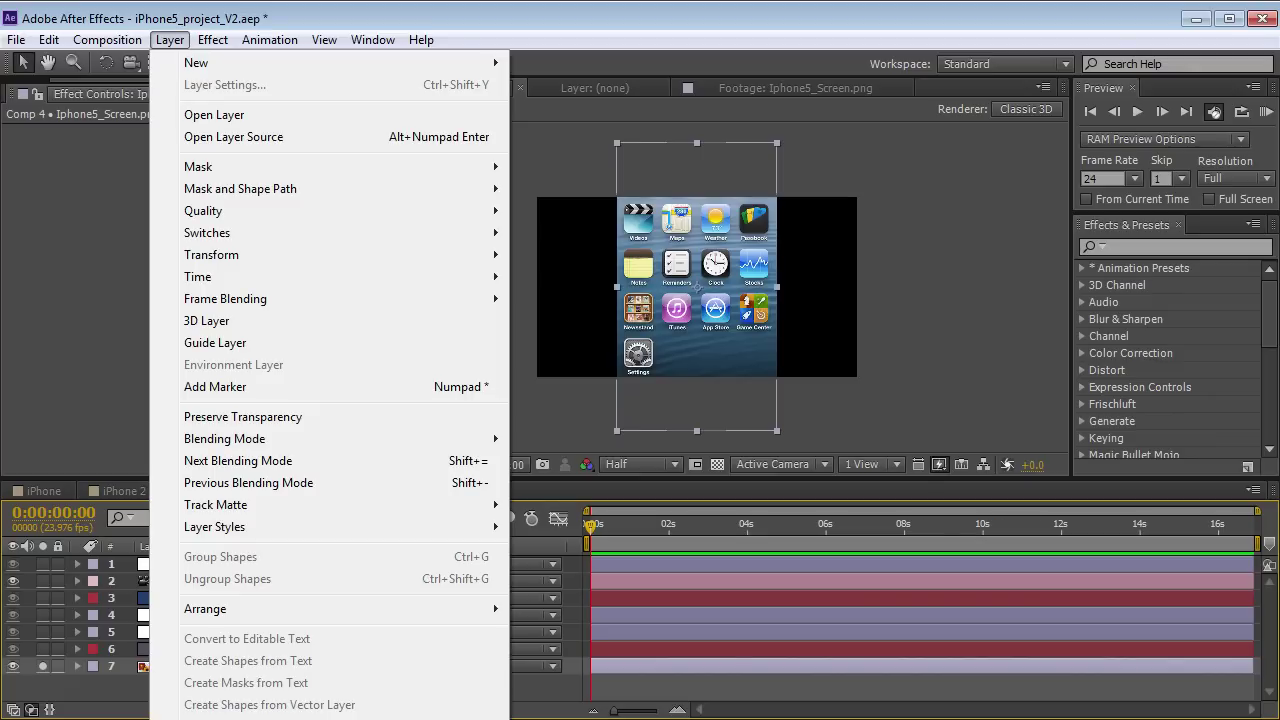
key("ctrl+shift+c")
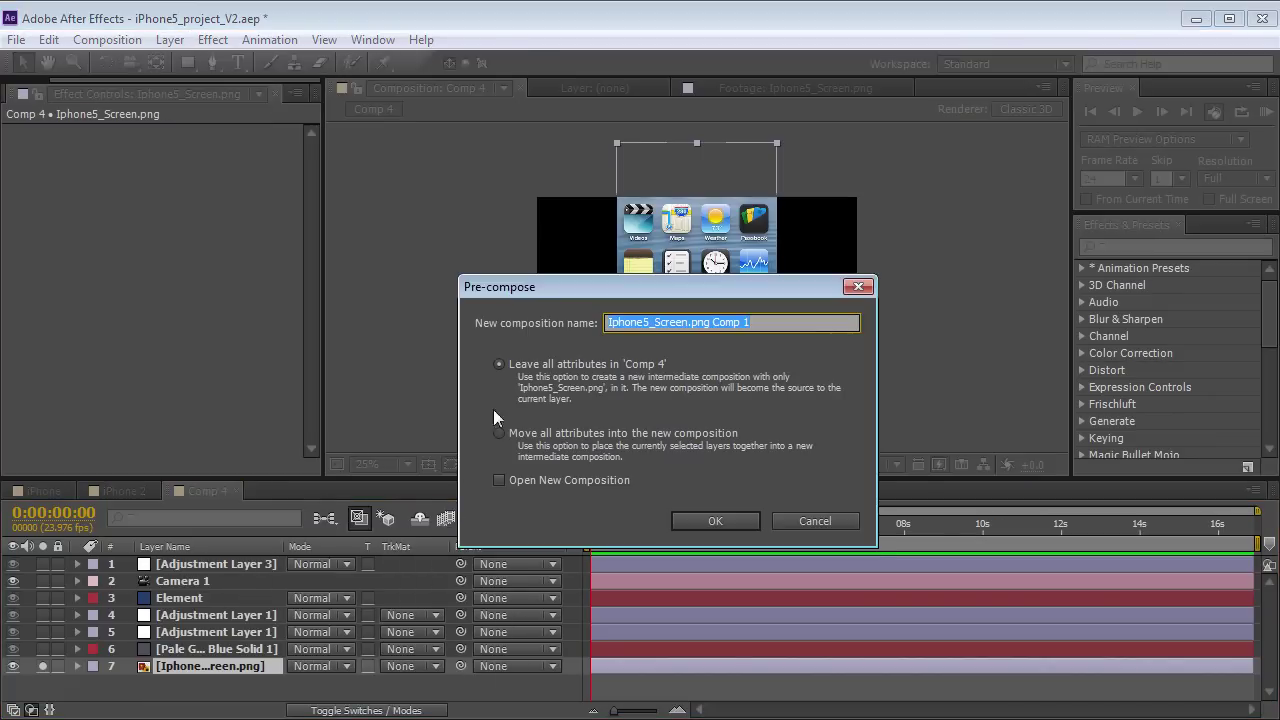
left_click(715, 521)
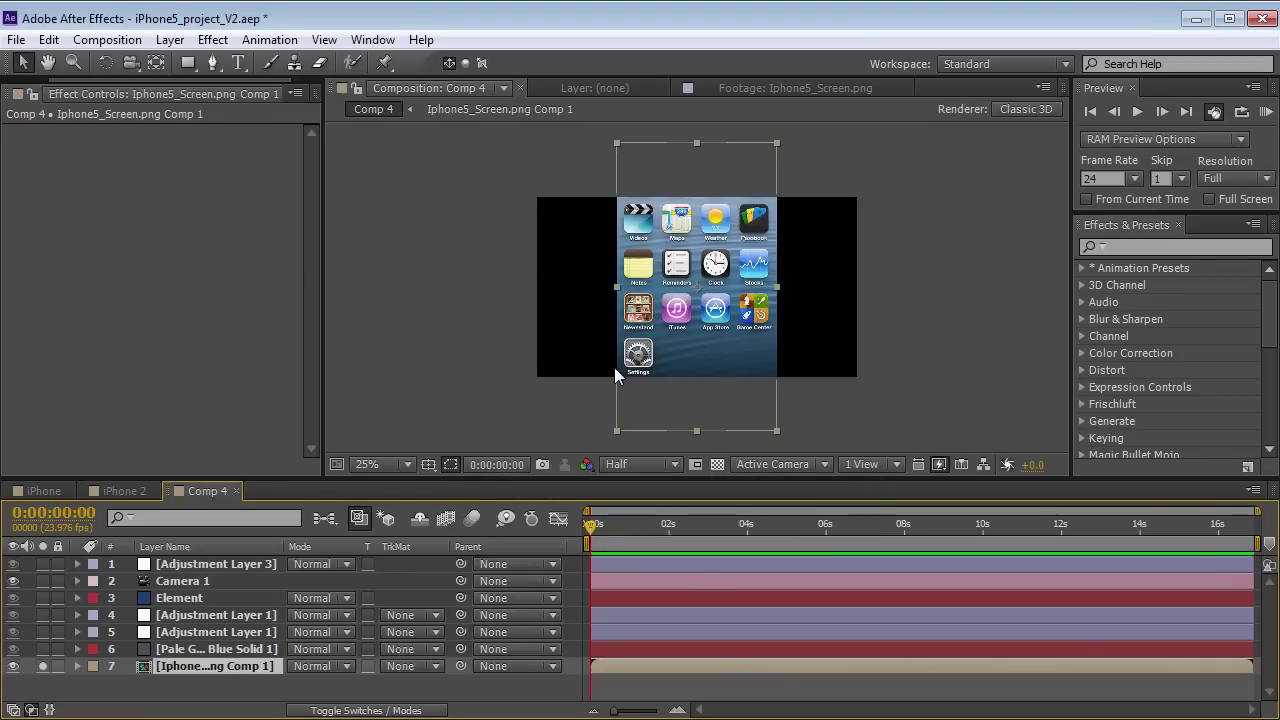
- Open the Iphone5_Screen.png Comp 1 pre-composition and add the Element Demo footage above the screen image
double_click(145, 670)
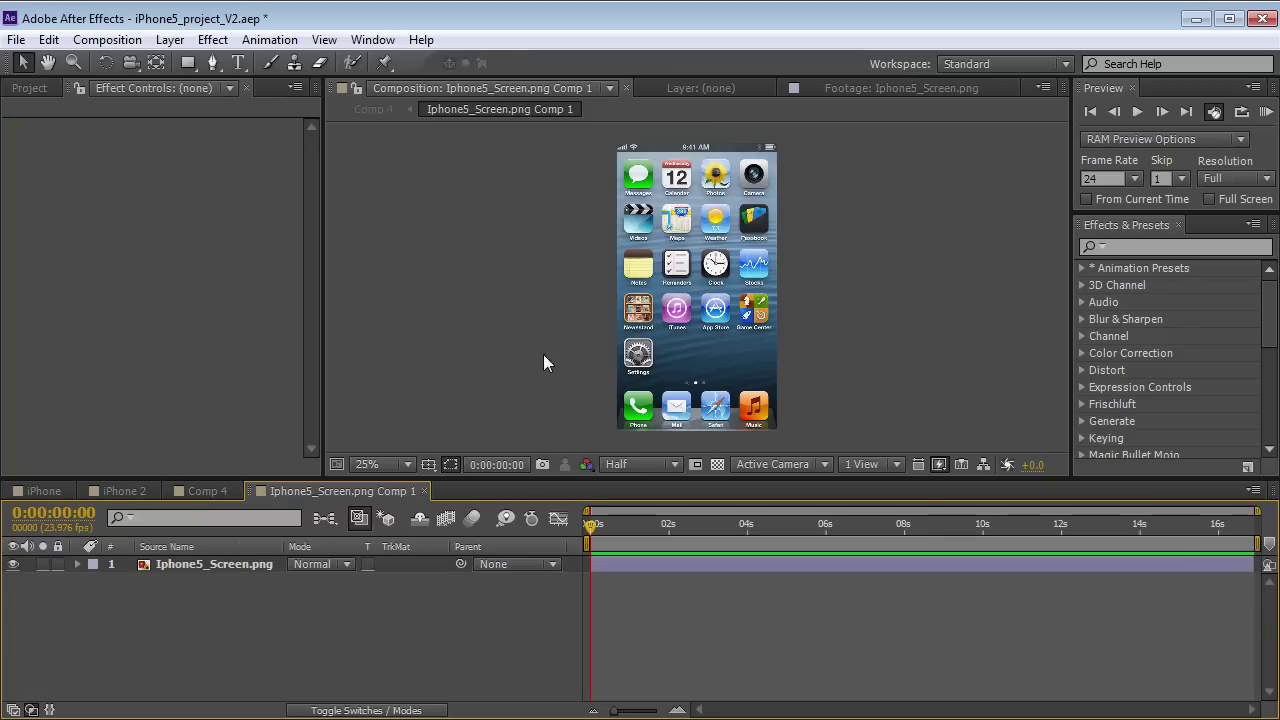
scroll(612, 278, "up", 2)
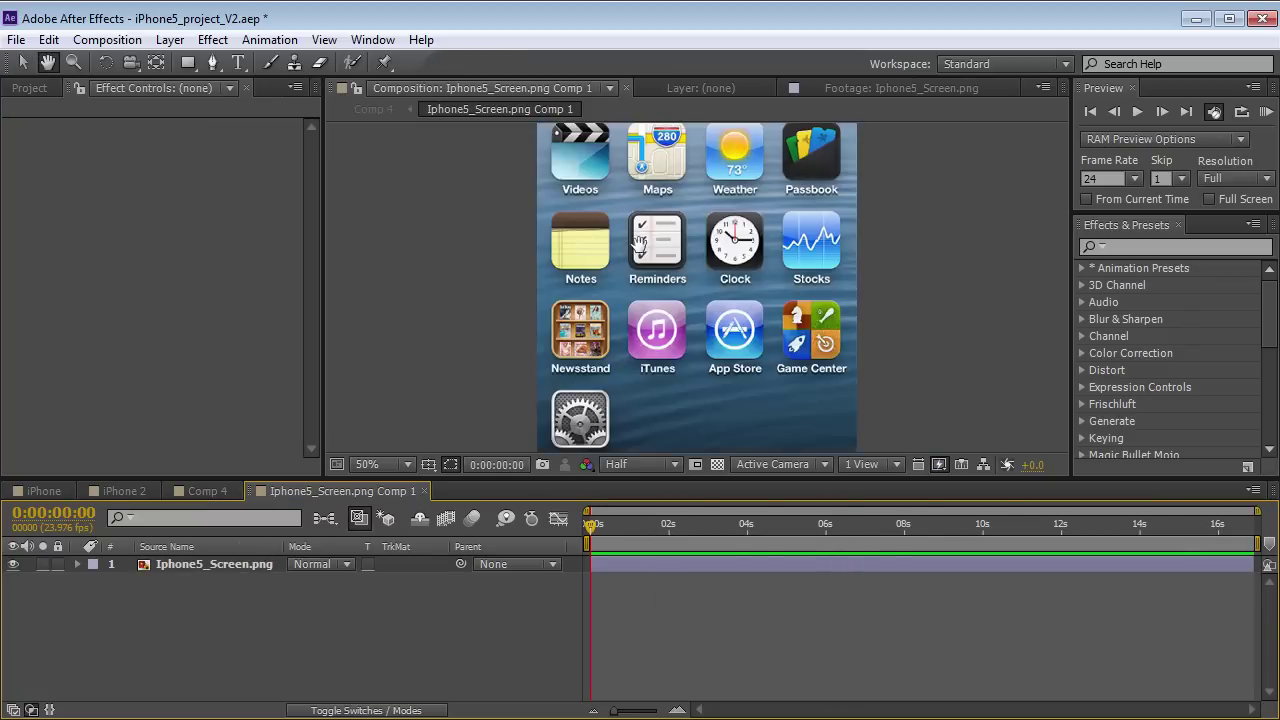
key("grave")
key("grave")
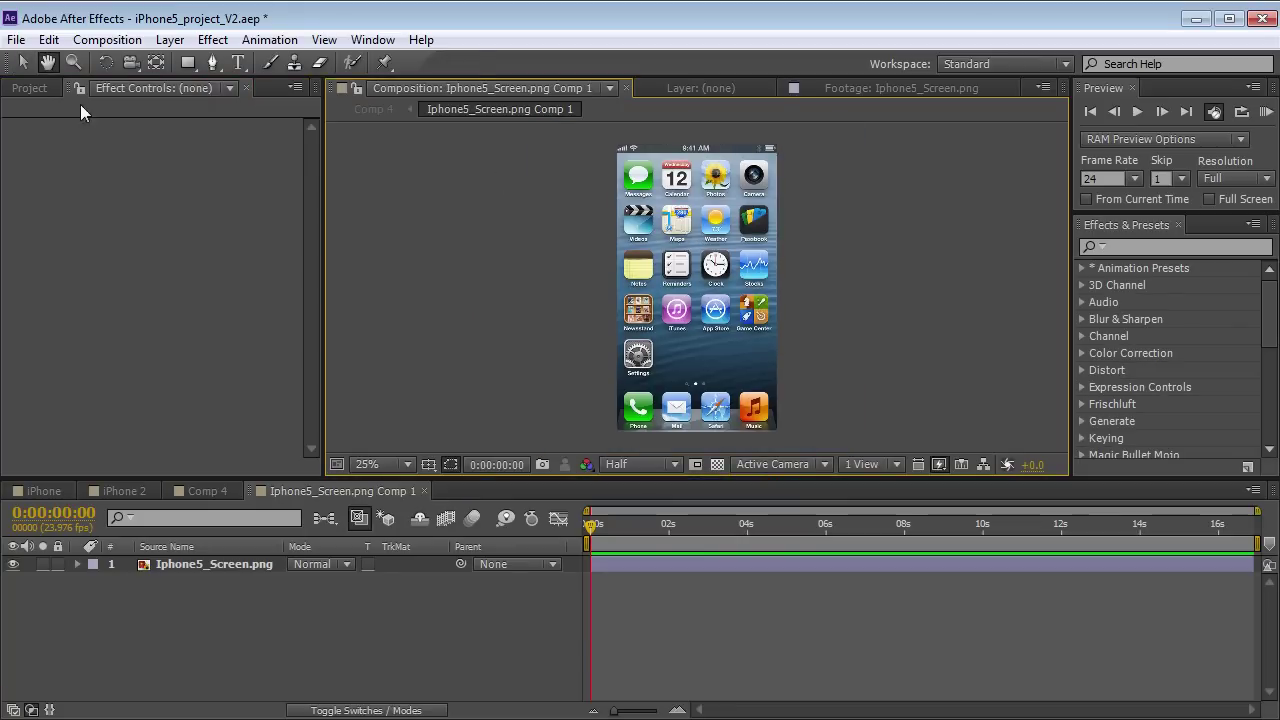
left_click(29, 88)
left_click(53, 287)
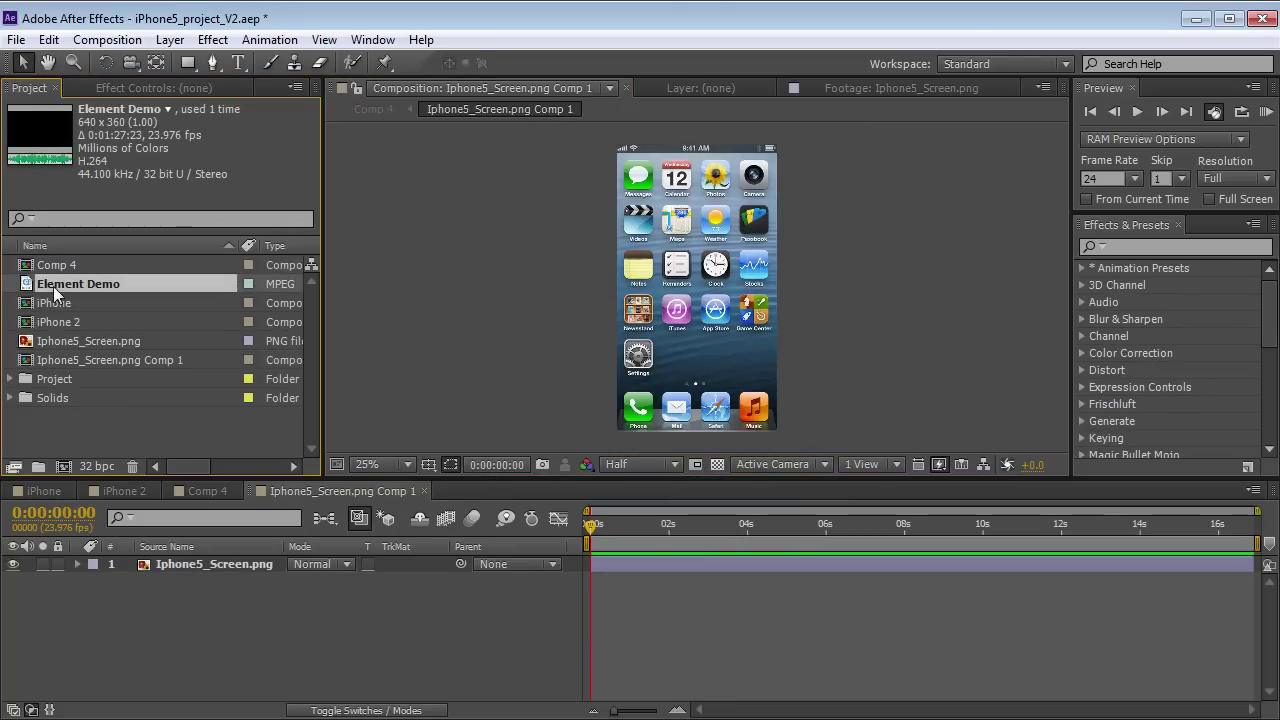
left_click_drag(27, 295, 595, 566)
- Rotate the Element Demo layer a quarter turn and scale it up to fill the portrait frame
key("w")
left_click_drag(756, 280, 690, 338)
key("v")
left_click_drag(749, 385, 784, 433)
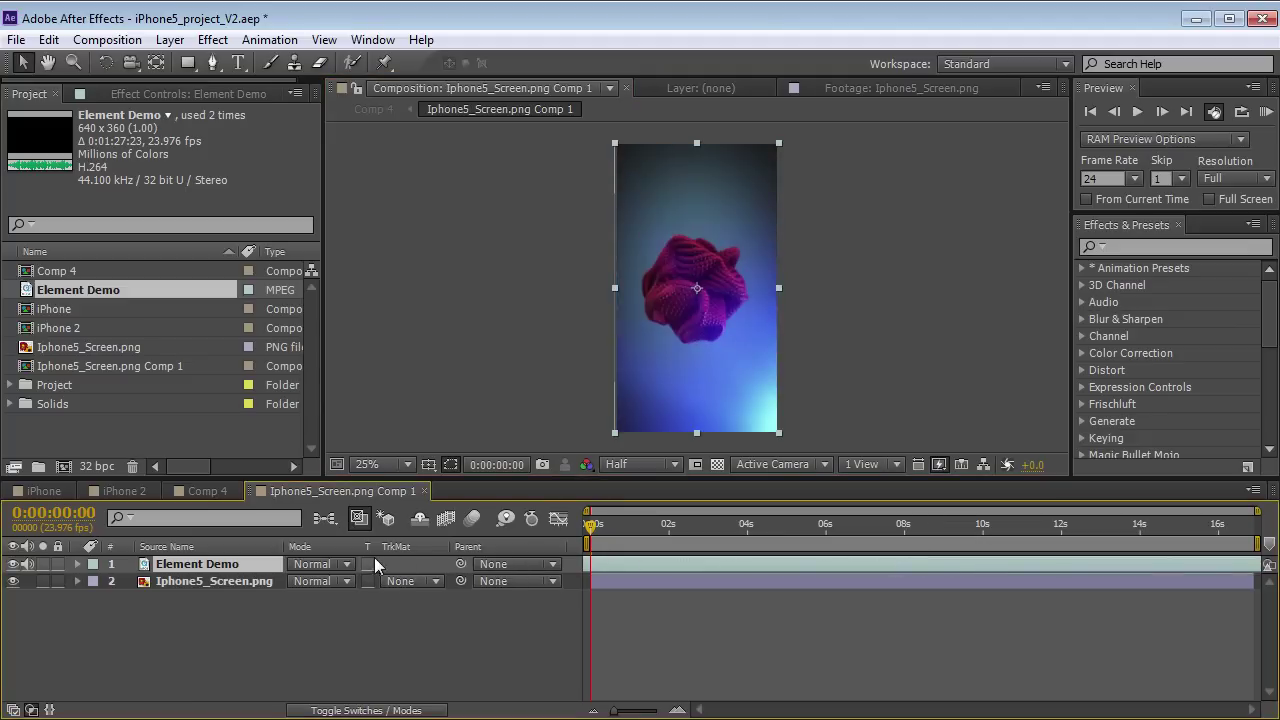
- Back in Comp 4, unsolo and hide the Iphone5_Screen.png Comp 1 layer, and open the Element layer's Scene Setup
left_click(206, 491)
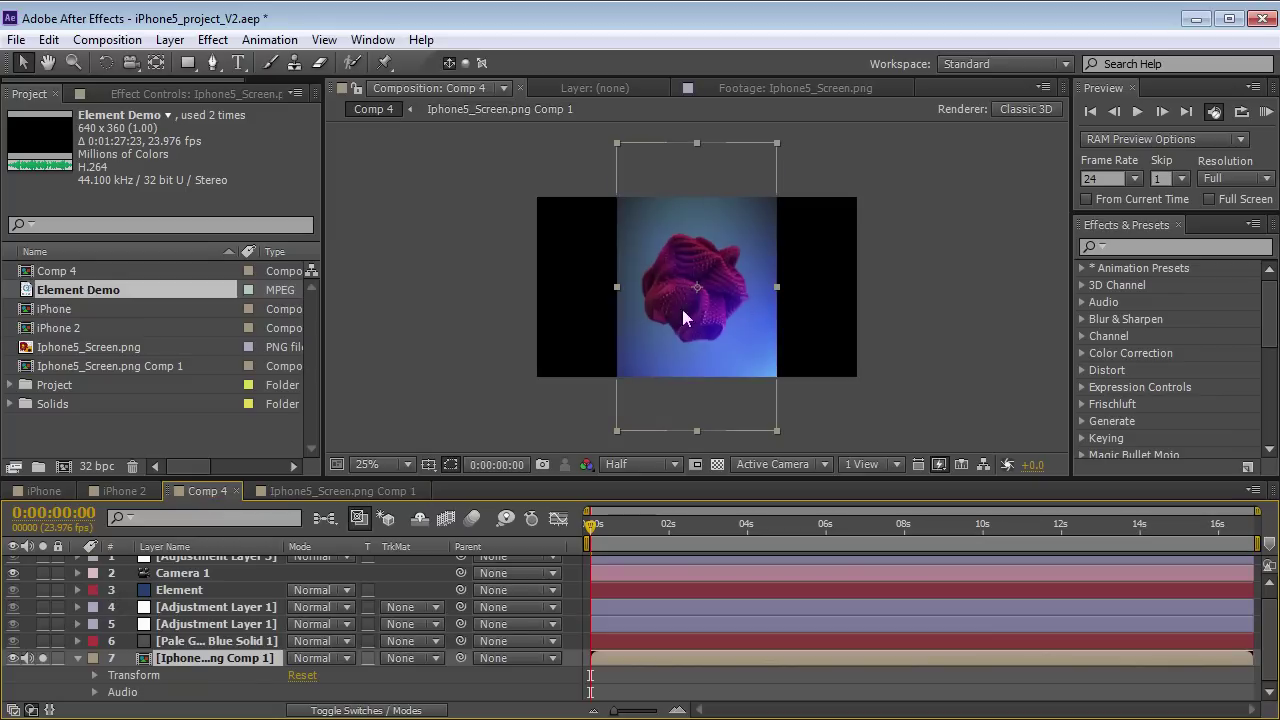
left_click(13, 658)
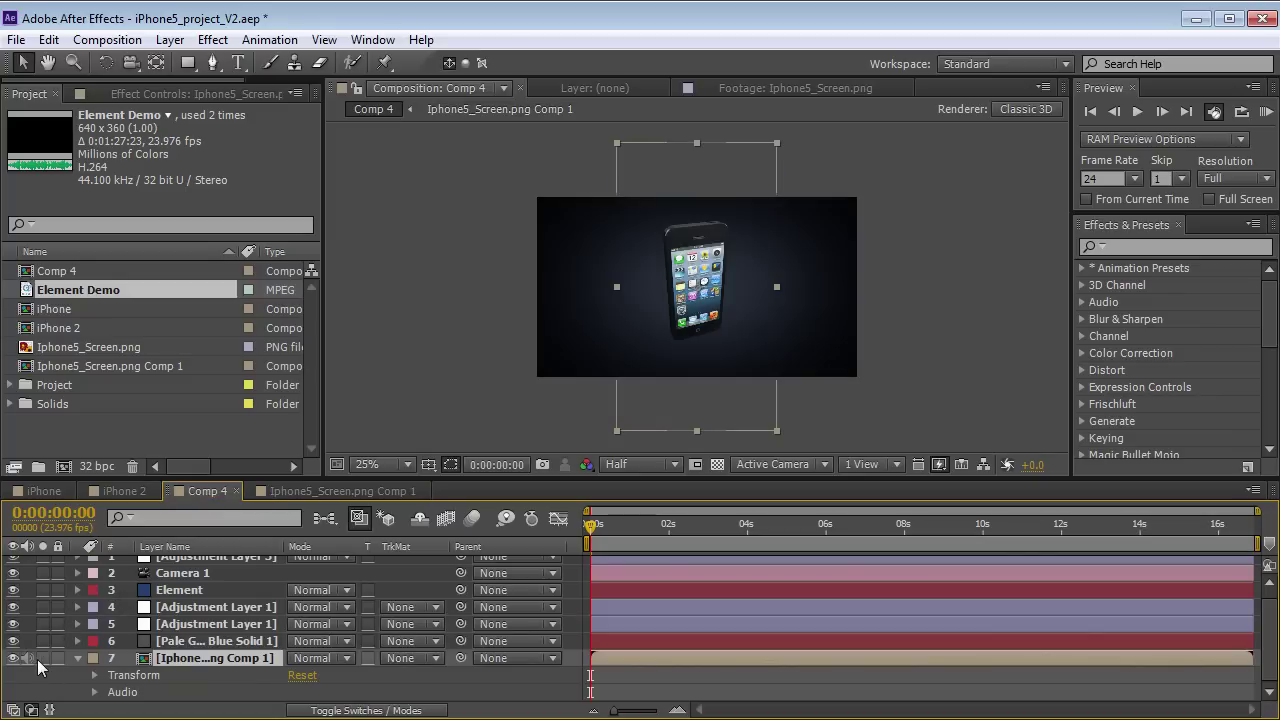
left_click(180, 590)
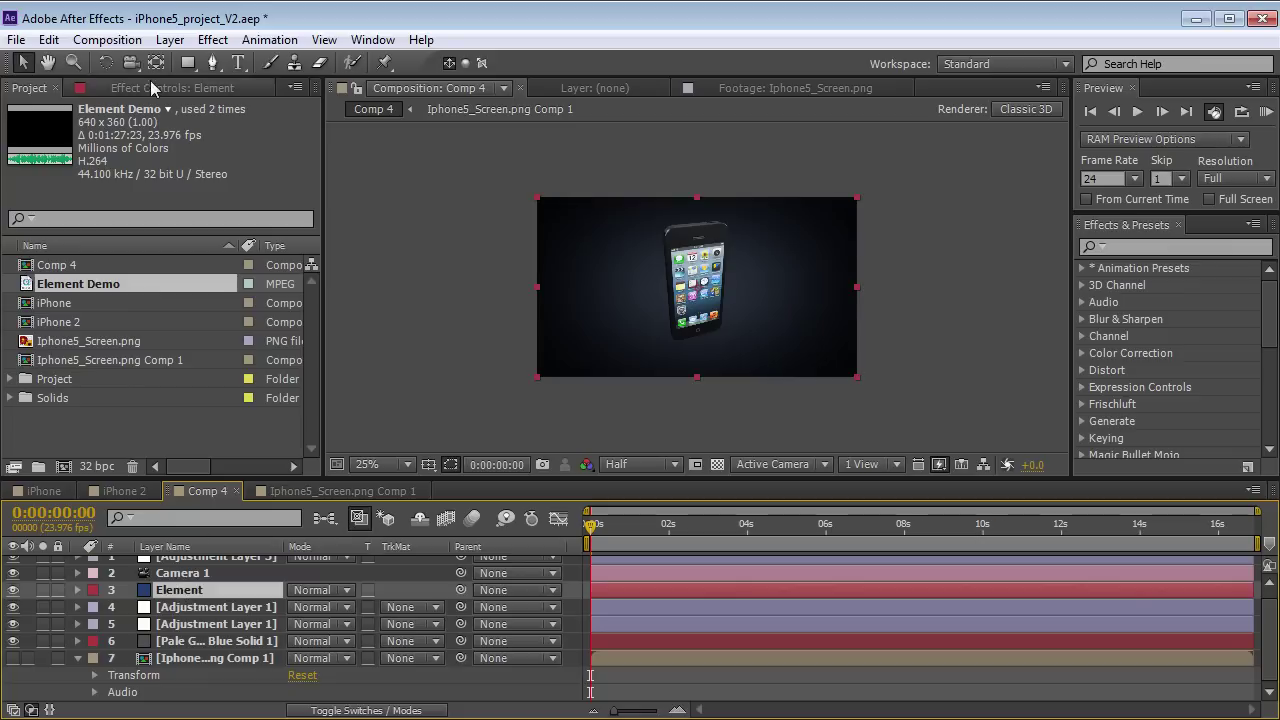
left_click(127, 90)
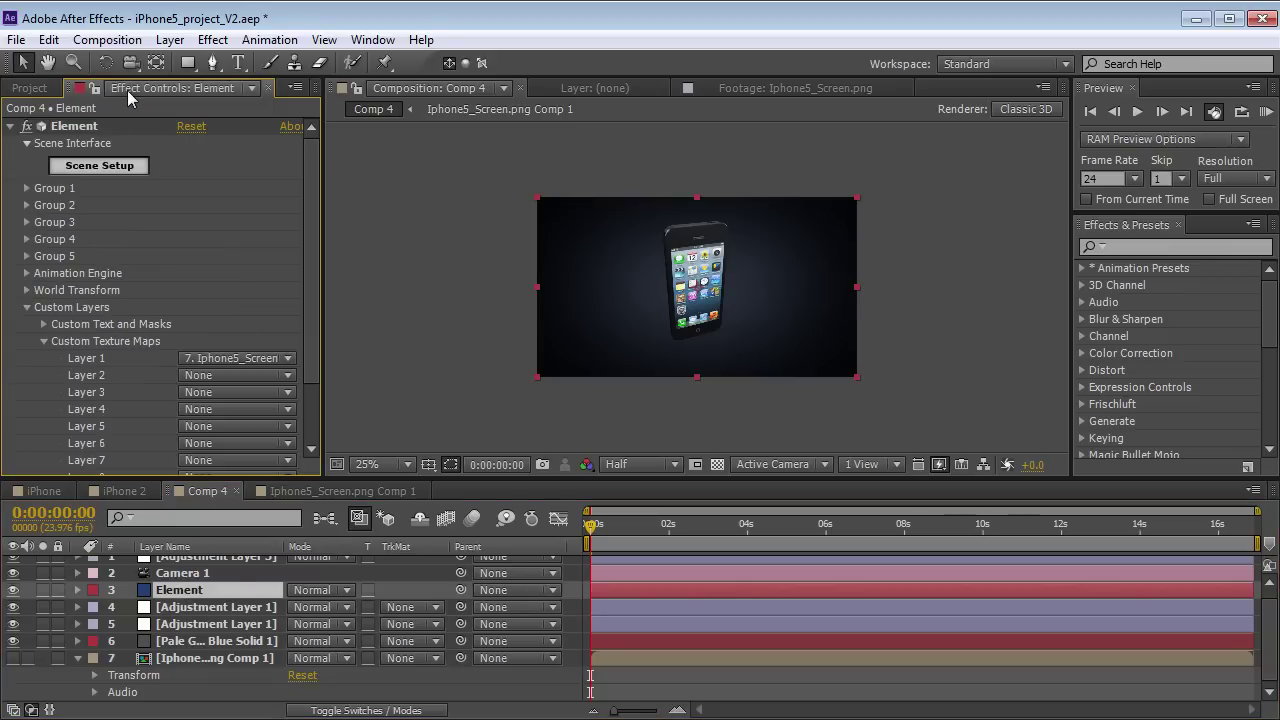
left_click(110, 167)
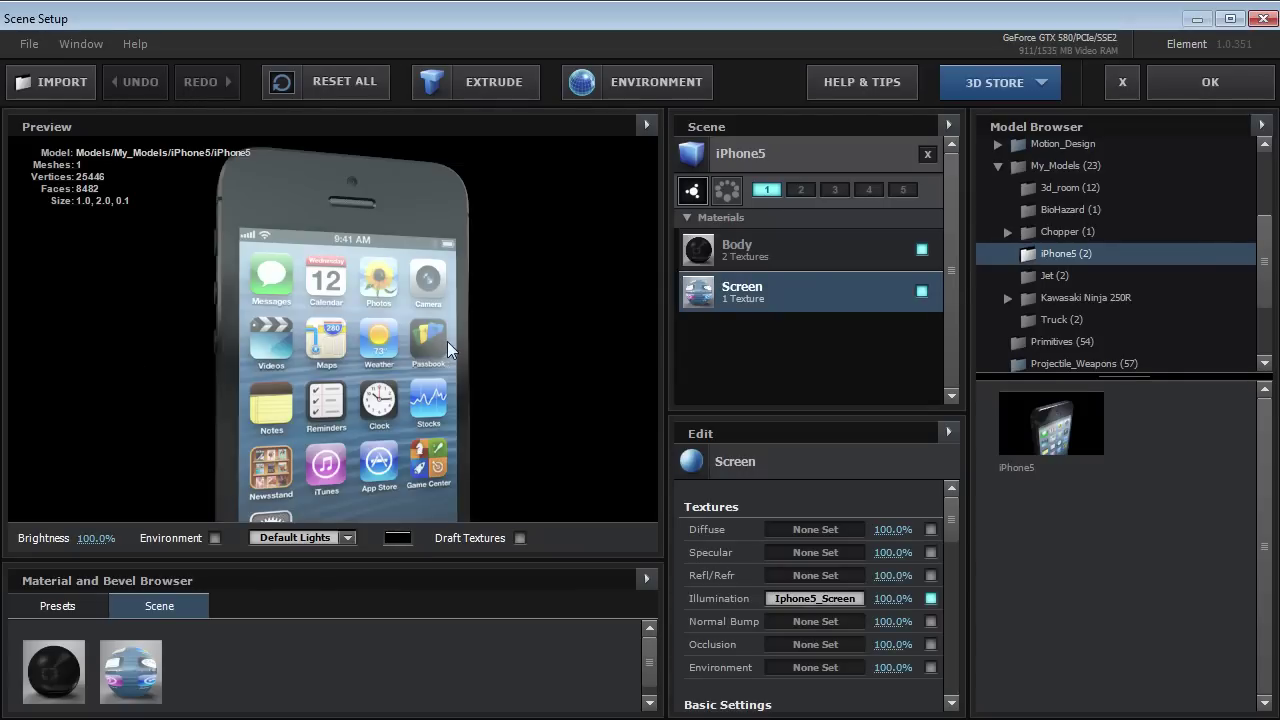
- Lower the preview brightness to 0% and restore it to 100%
left_click_drag(423, 387, 405, 347)
scroll(308, 335, "down", 2)
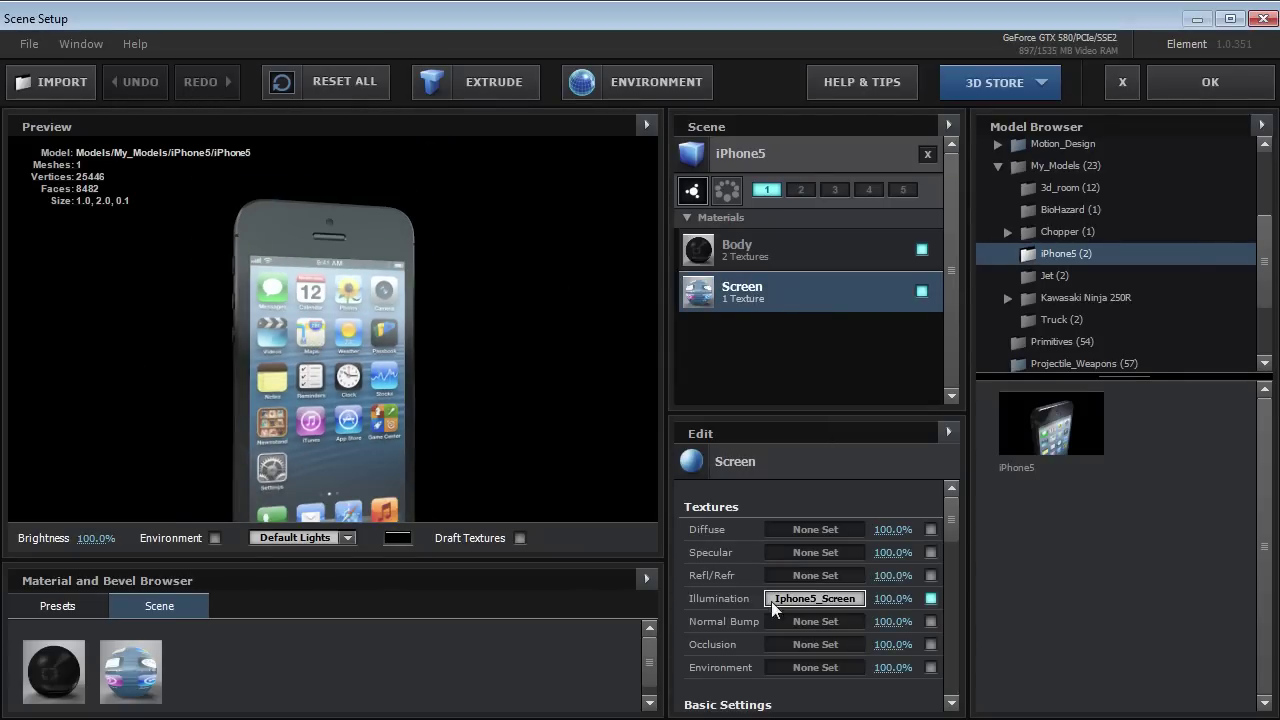
left_click_drag(341, 432, 323, 325)
double_click(96, 538)
type("0")
key("Return")
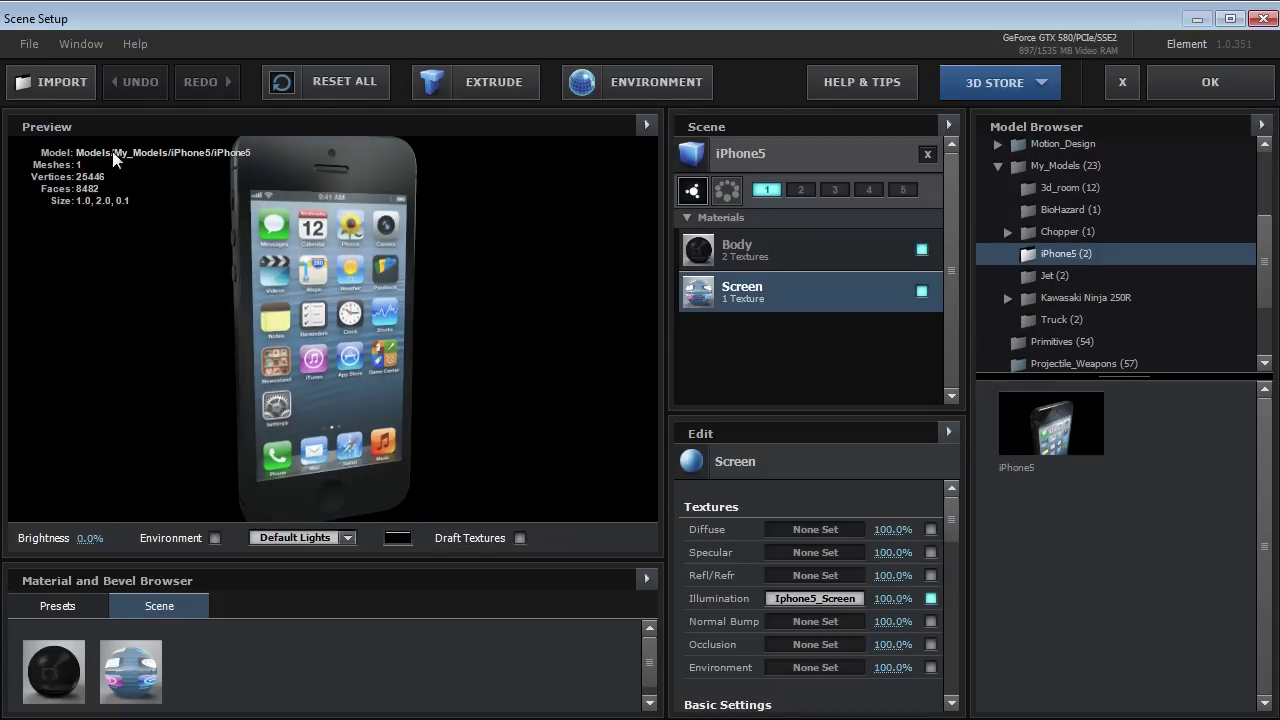
double_click(92, 538)
type("100")
key("Return")
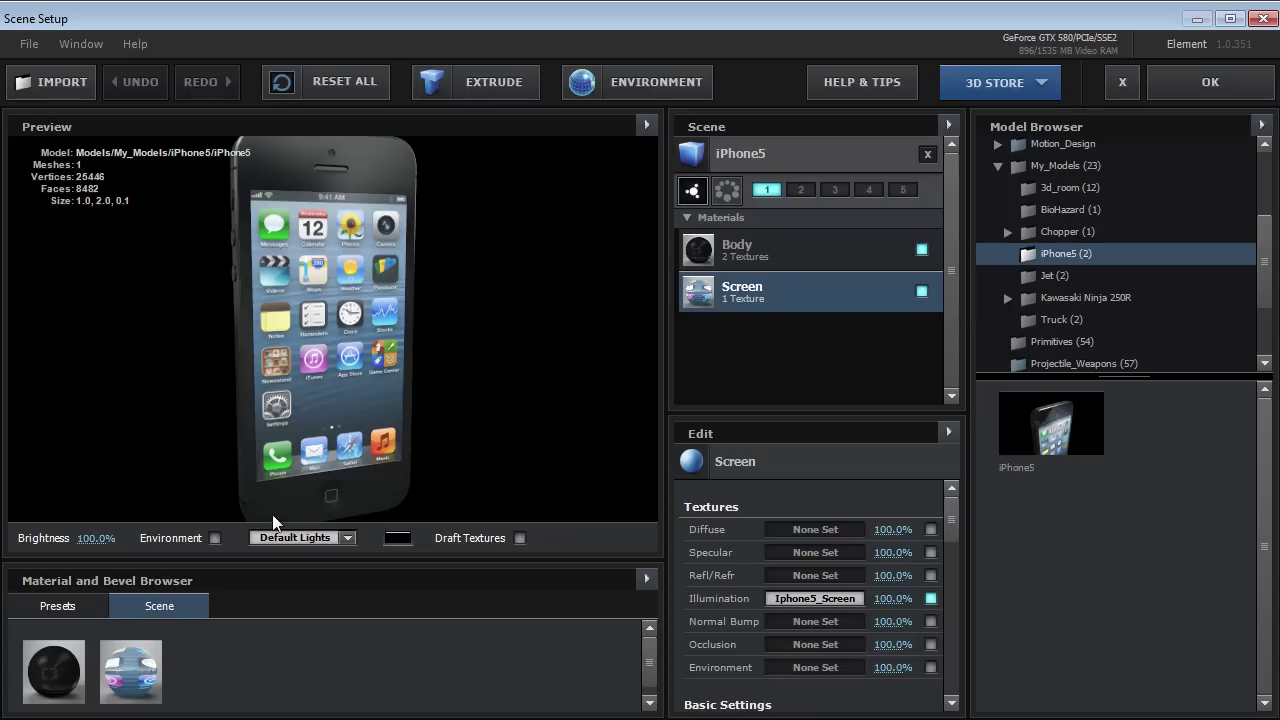
- Set the Screen material's Illumination texture to Custom Layer 1 and check the phone from another angle in the preview
left_click(807, 598)
left_click_drag(762, 354, 740, 266)
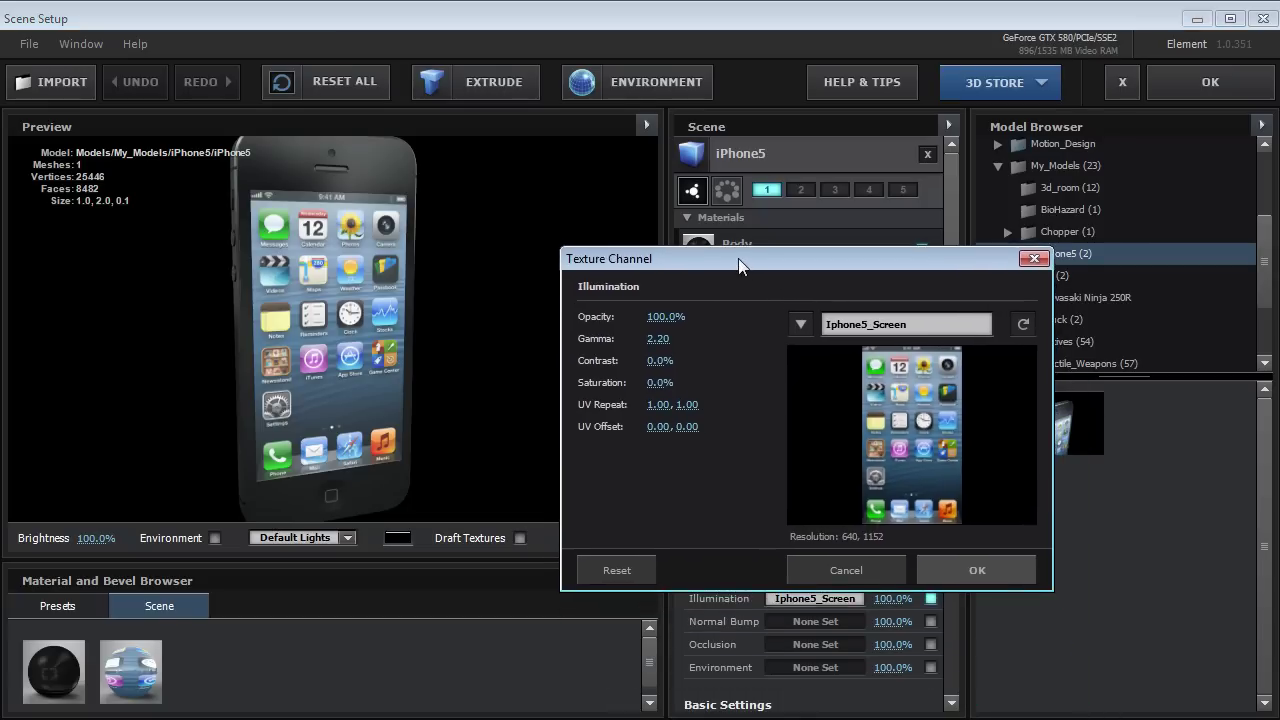
left_click(800, 324)
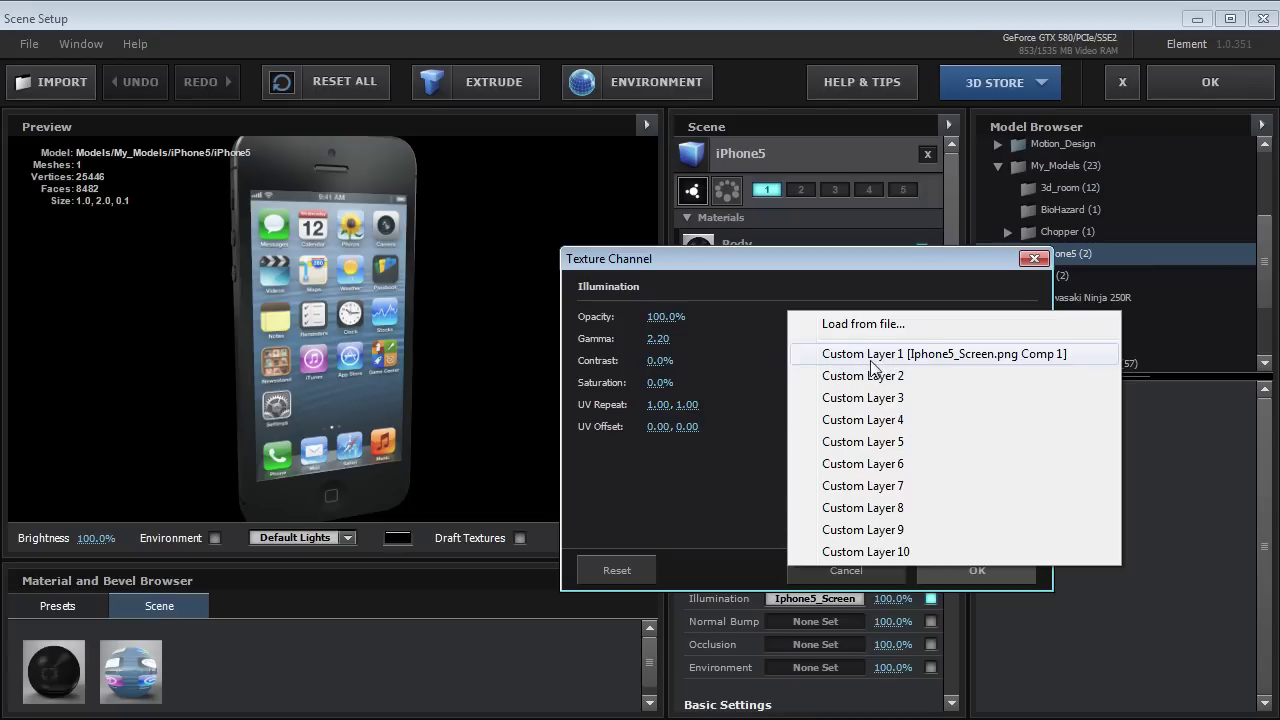
left_click(911, 355)
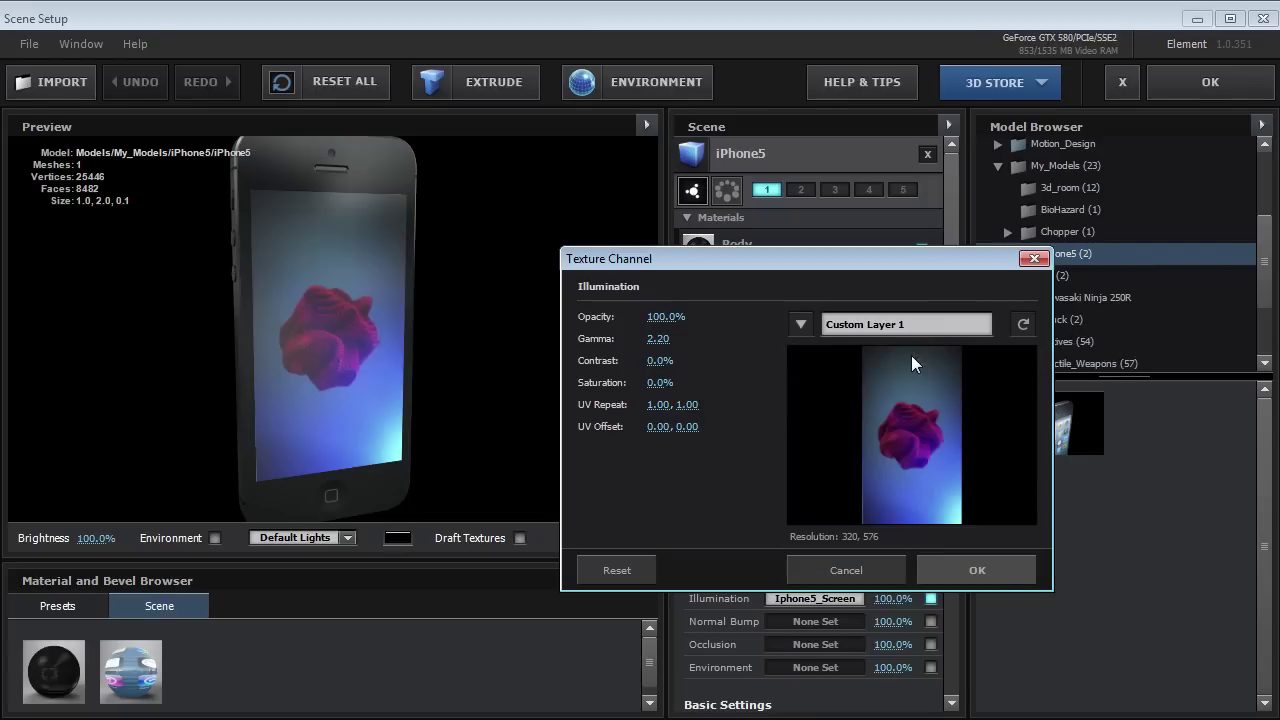
left_click(958, 572)
left_click_drag(276, 291, 389, 325)
left_click_drag(501, 179, 372, 316)
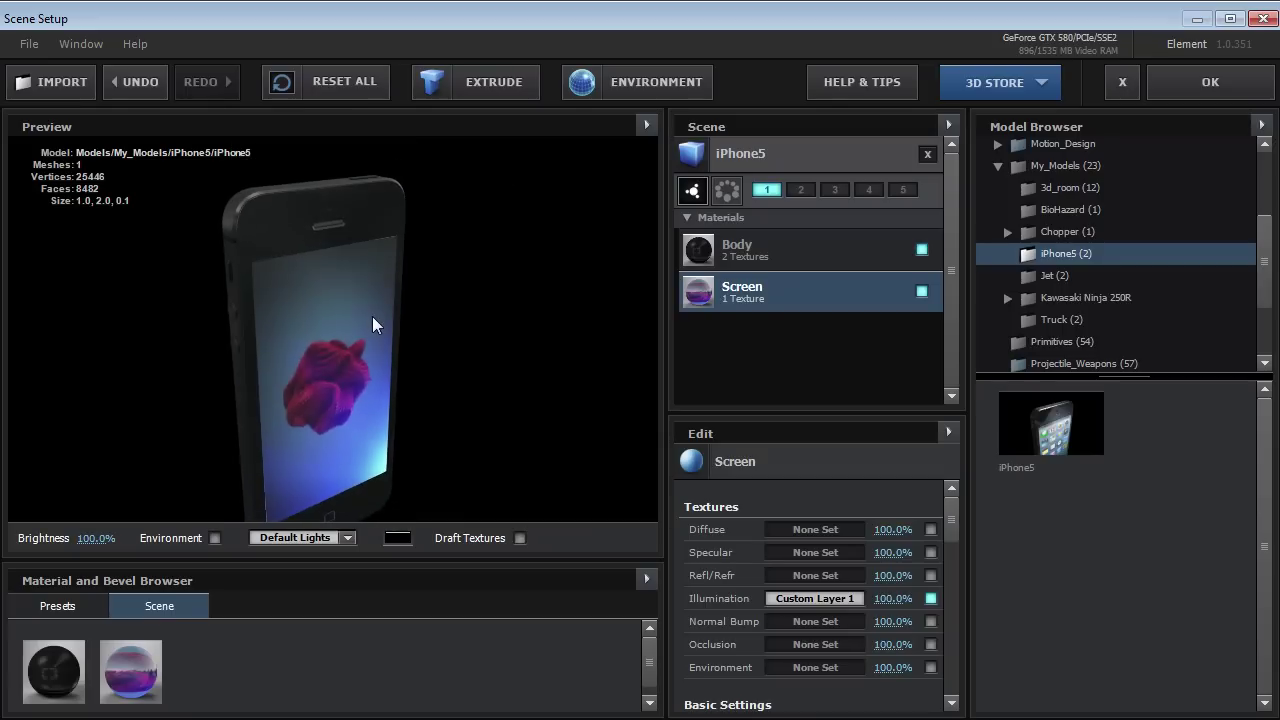
- Set the scene environment to the Studio preset and check the reflections on the phone from another angle
left_click(630, 79)
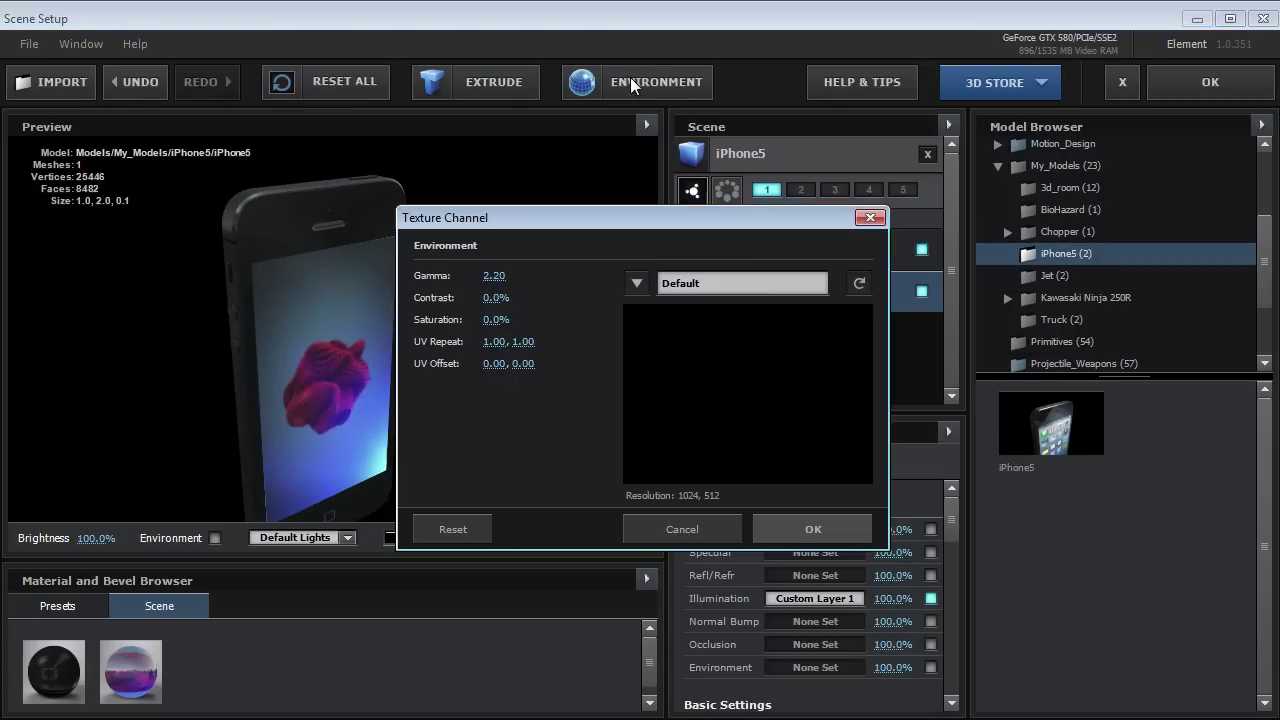
left_click(636, 284)
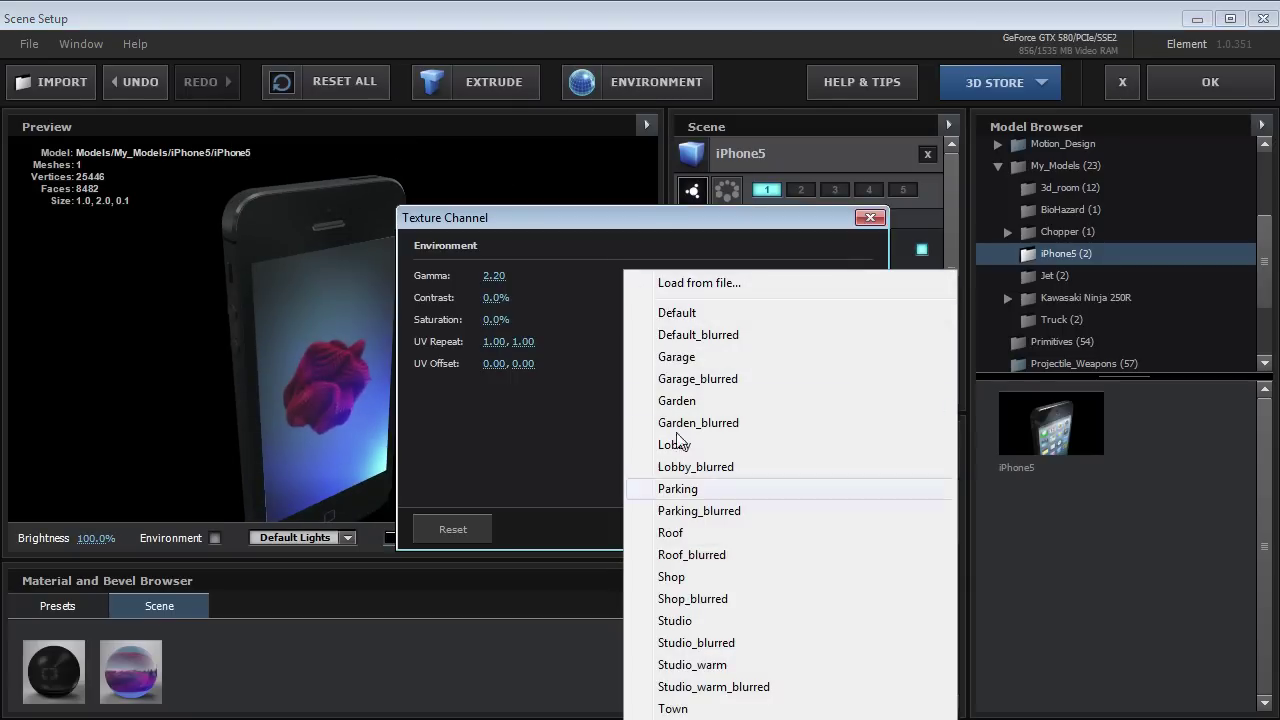
left_click(705, 621)
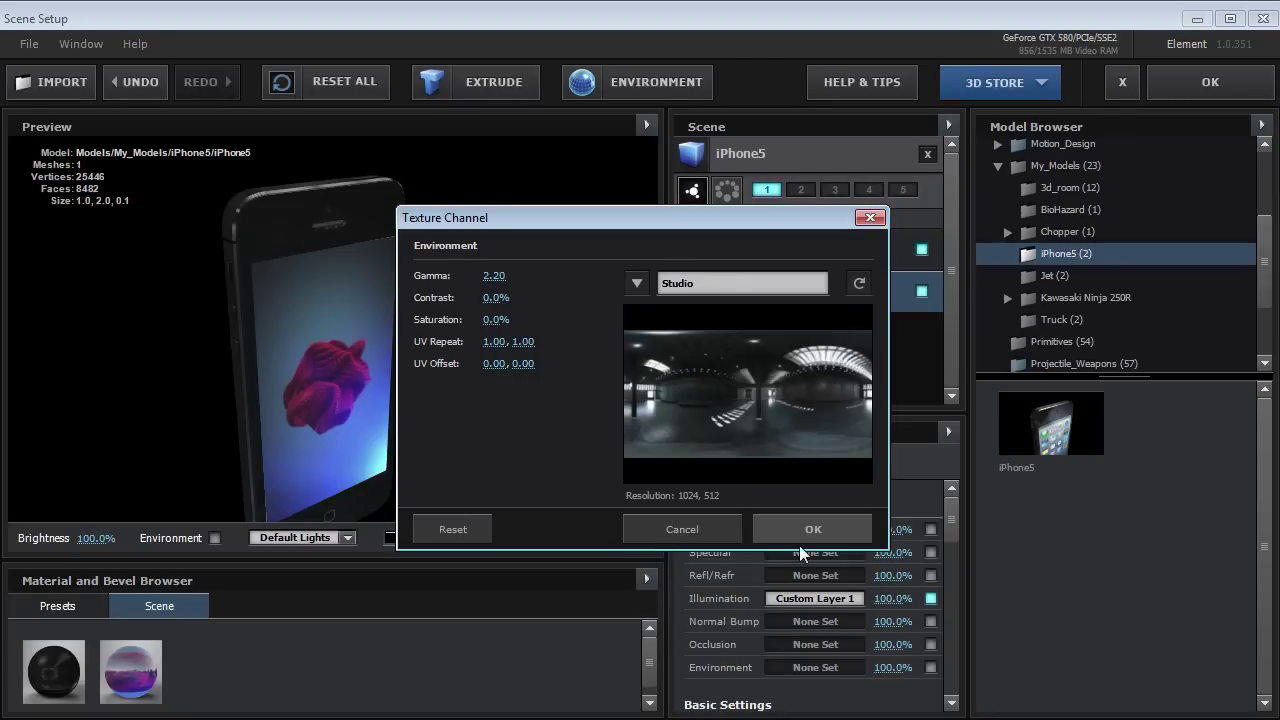
left_click(805, 530)
left_click_drag(200, 321, 298, 352)
left_click_drag(268, 183, 300, 330)
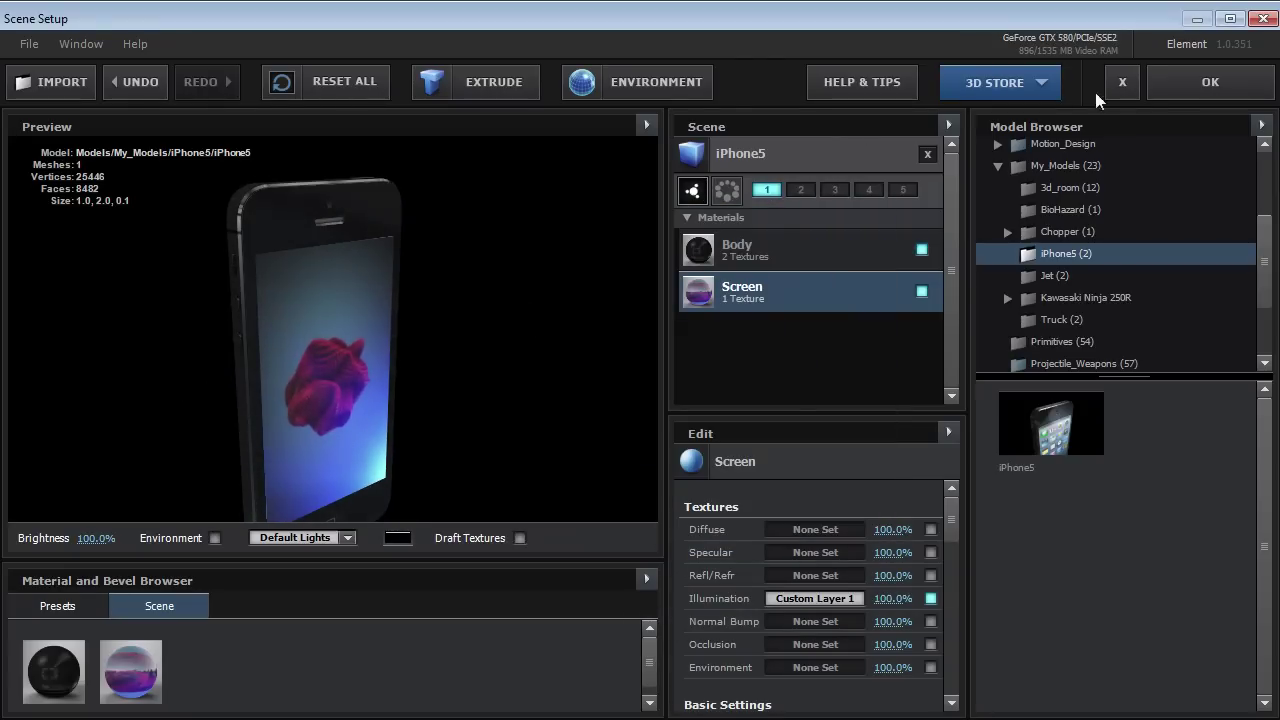
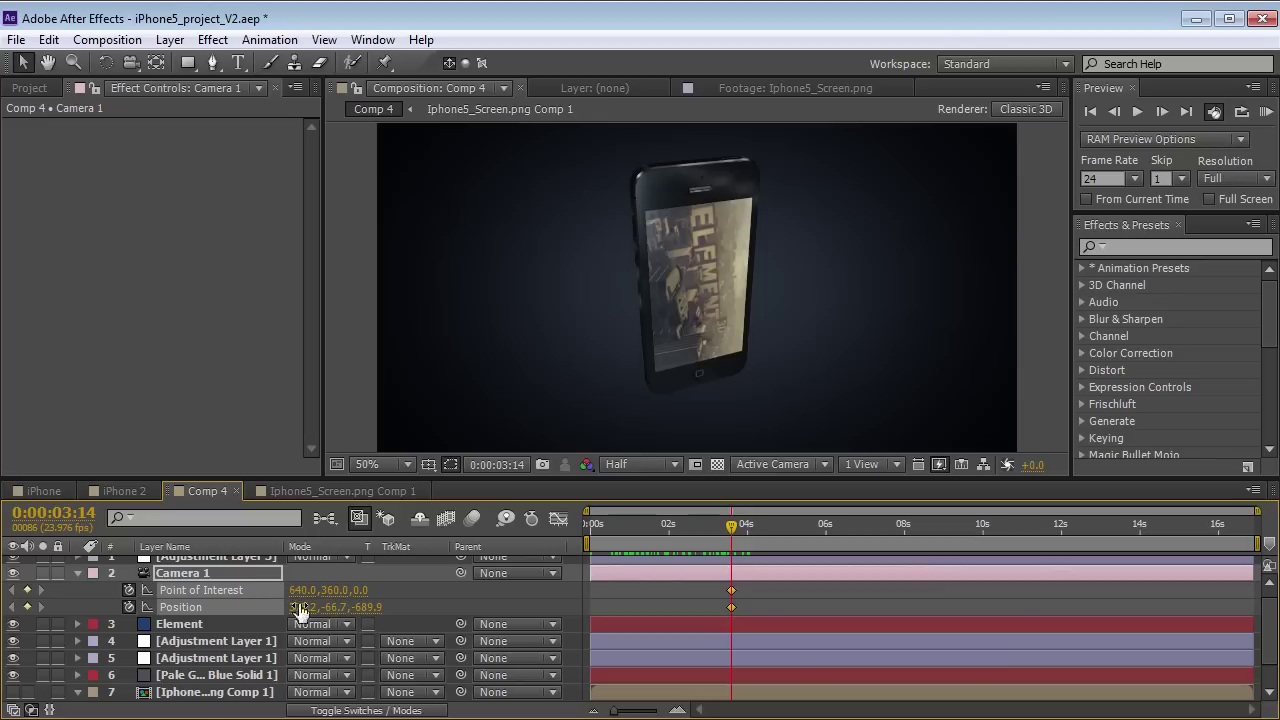
- Move the camera's Point of Interest and Position keyframes to the start and orbit the camera at about 4 seconds for a second Position keyframe
left_click_drag(731, 590, 591, 598)
left_click_drag(730, 522, 755, 524)
key("c")
left_click_drag(700, 290, 664, 276)
key("v")
left_click_drag(755, 524, 650, 543)
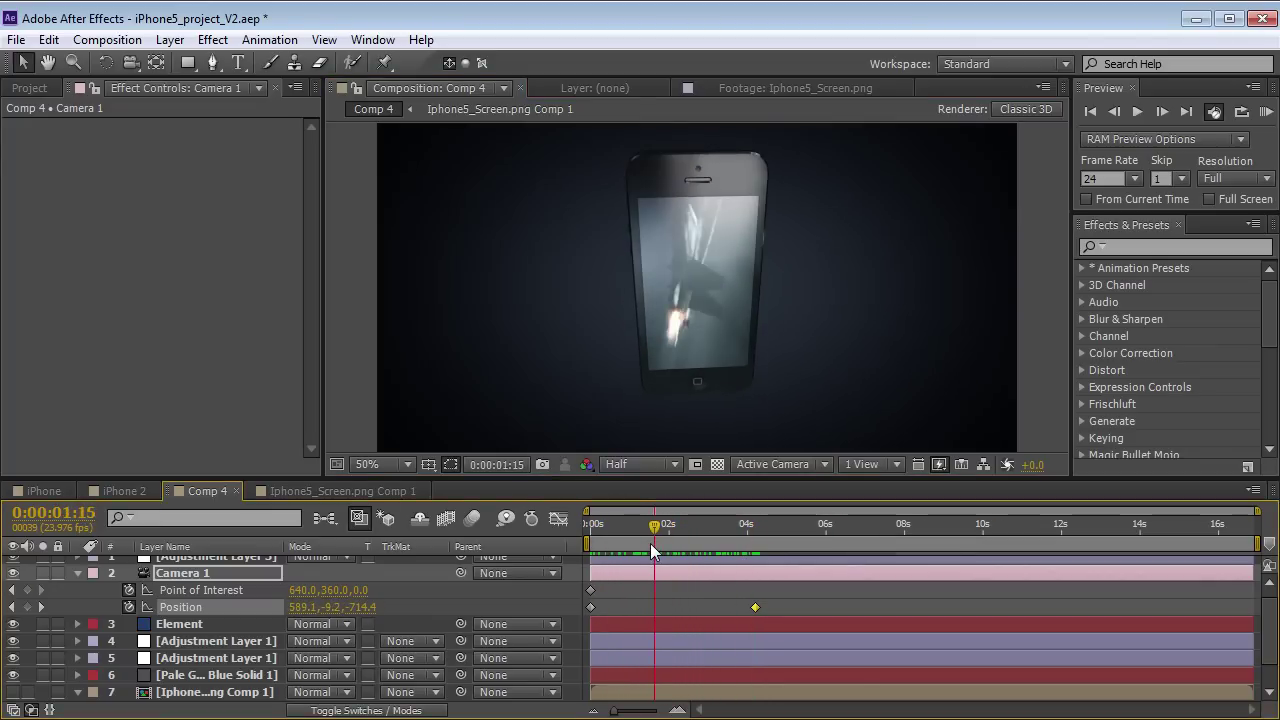
- Reveal the Rotation settings under Group 1's Particle Look on the Element layer
left_click(180, 624)
left_click(27, 189)
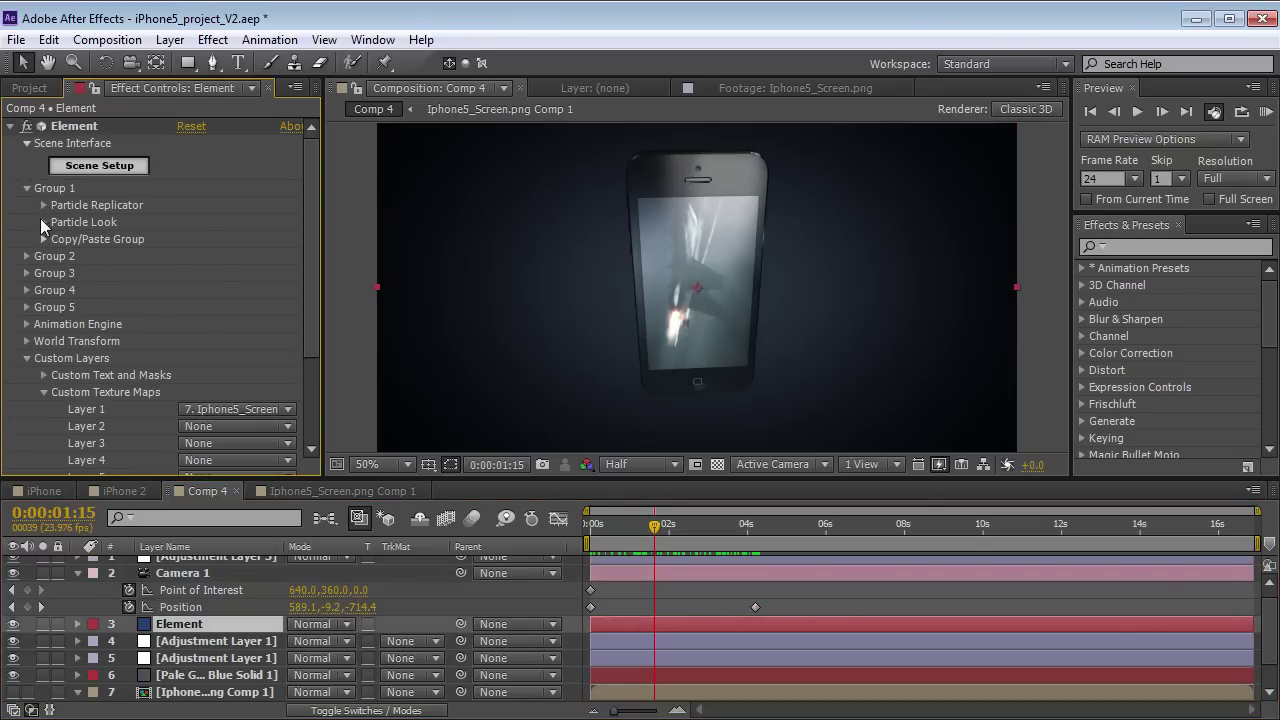
left_click(41, 221)
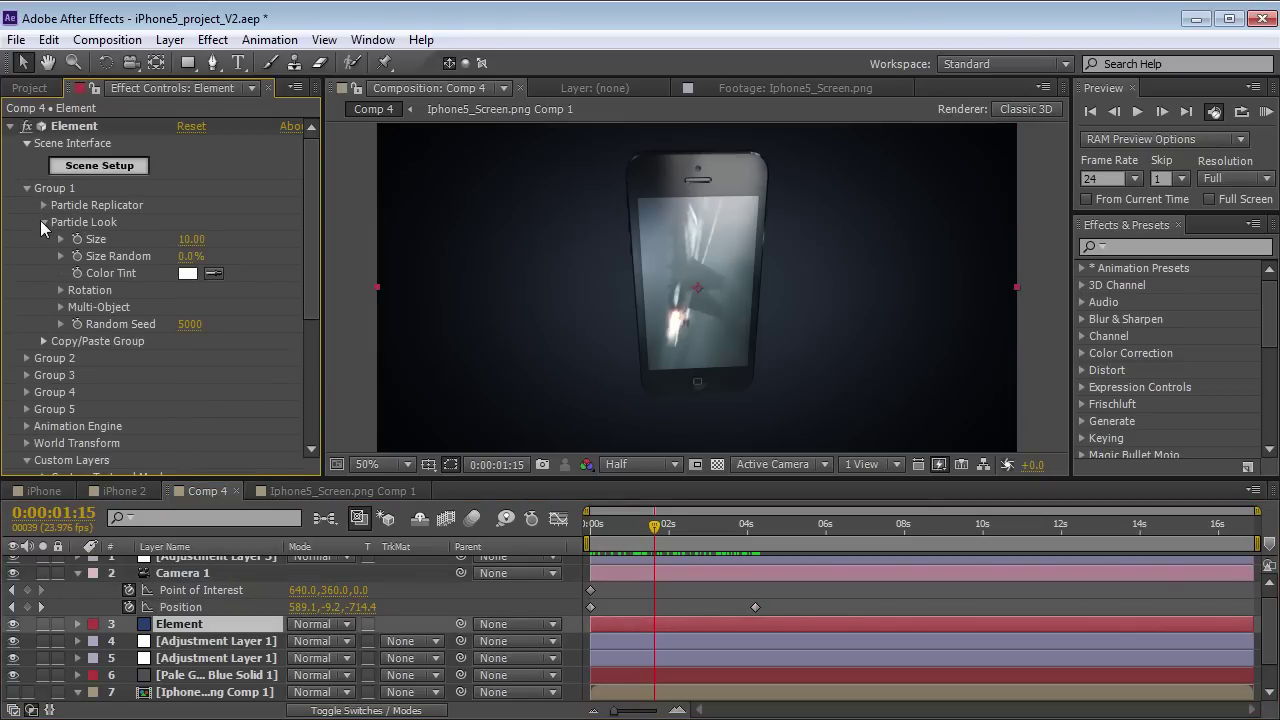
left_click(61, 290)
- Try out Group 1's particle Size and Y rotation and undo the changes
left_click_drag(192, 239, 54, 255)
key("ctrl+z")
mouse_move(205, 345)
left_mouse_down()
mouse_move(281, 335)
mouse_move(210, 344)
left_mouse_up()
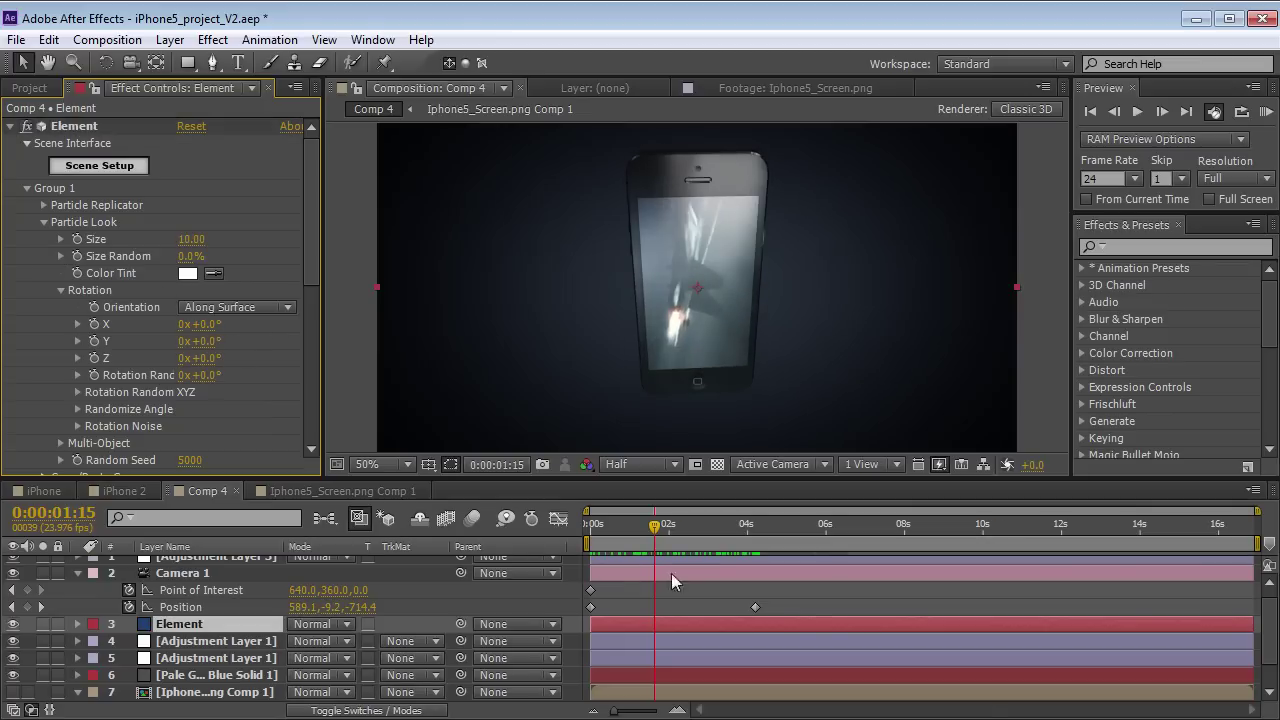
- Keyframe Group 1's particle Y rotation from 0° at 0:00:01:02 to 360° at 0:00:01:18
left_click(633, 524)
left_click(93, 343)
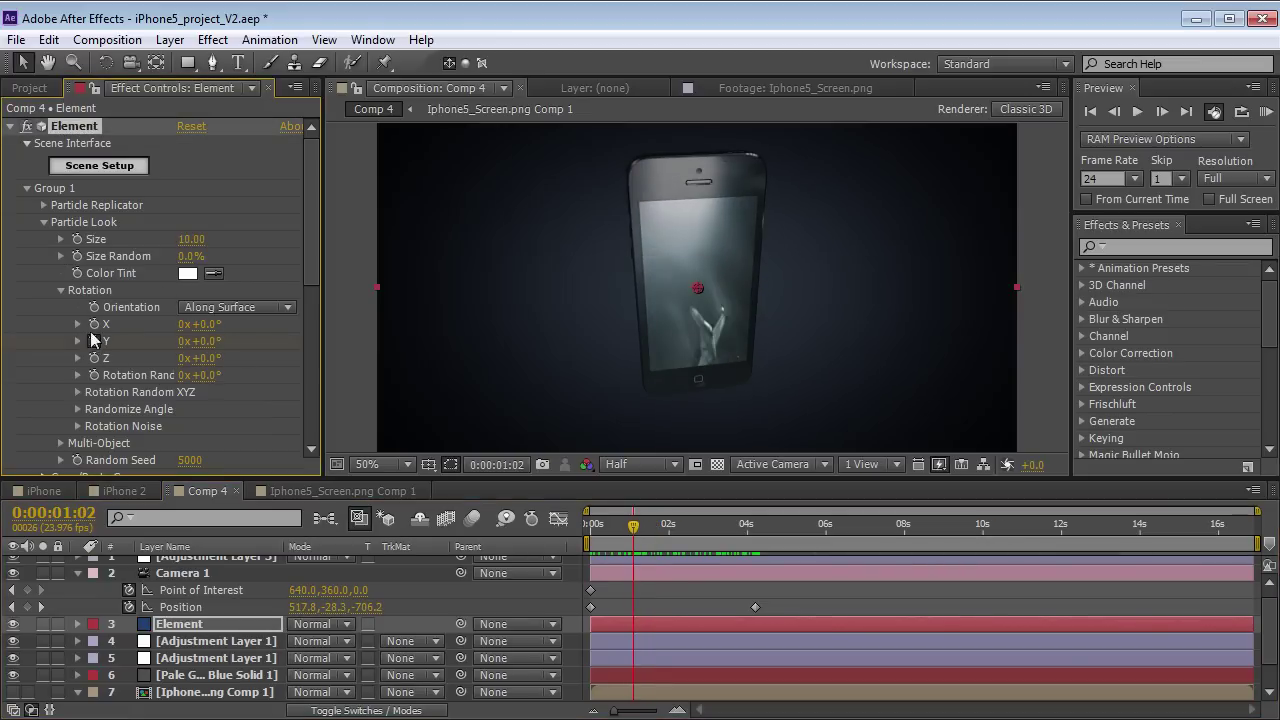
left_click_drag(633, 526, 665, 527)
key("u")
key("space")
left_click_drag(659, 648, 659, 592)
mouse_move(663, 530)
left_mouse_down()
mouse_move(633, 532)
mouse_move(659, 534)
left_mouse_up()
left_click_drag(212, 343, 208, 350)
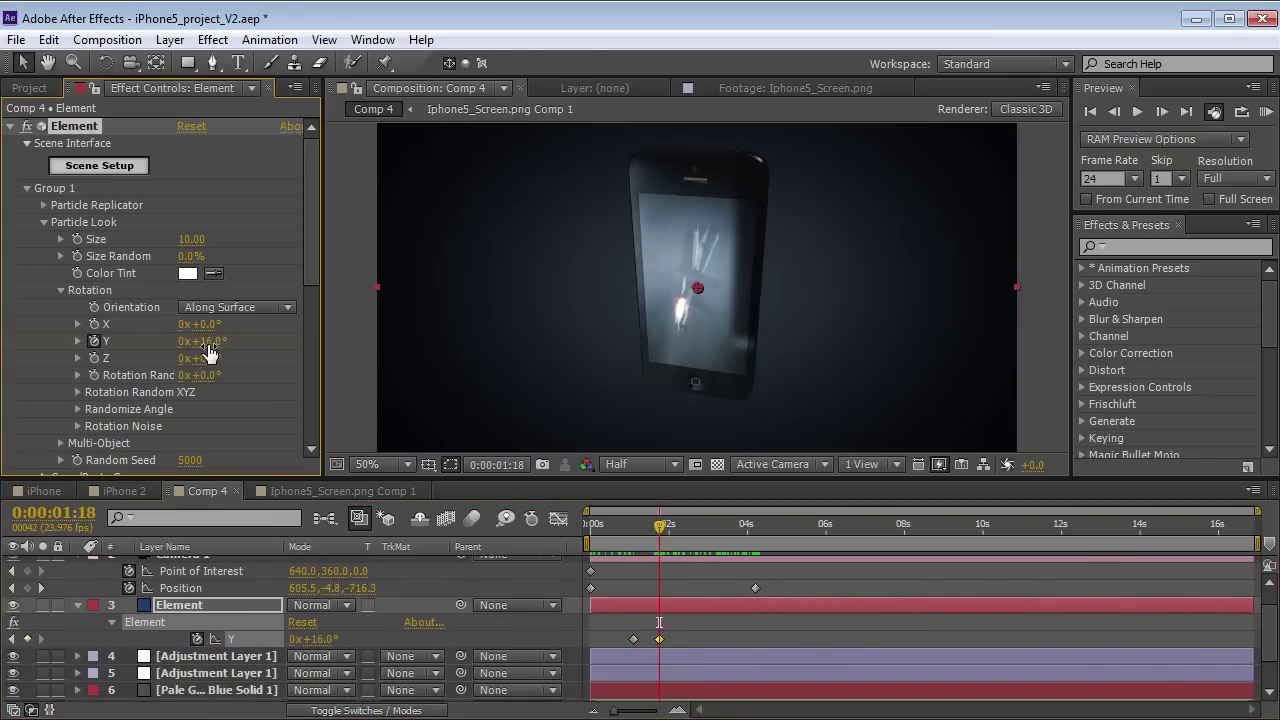
type("360")
key("Return")
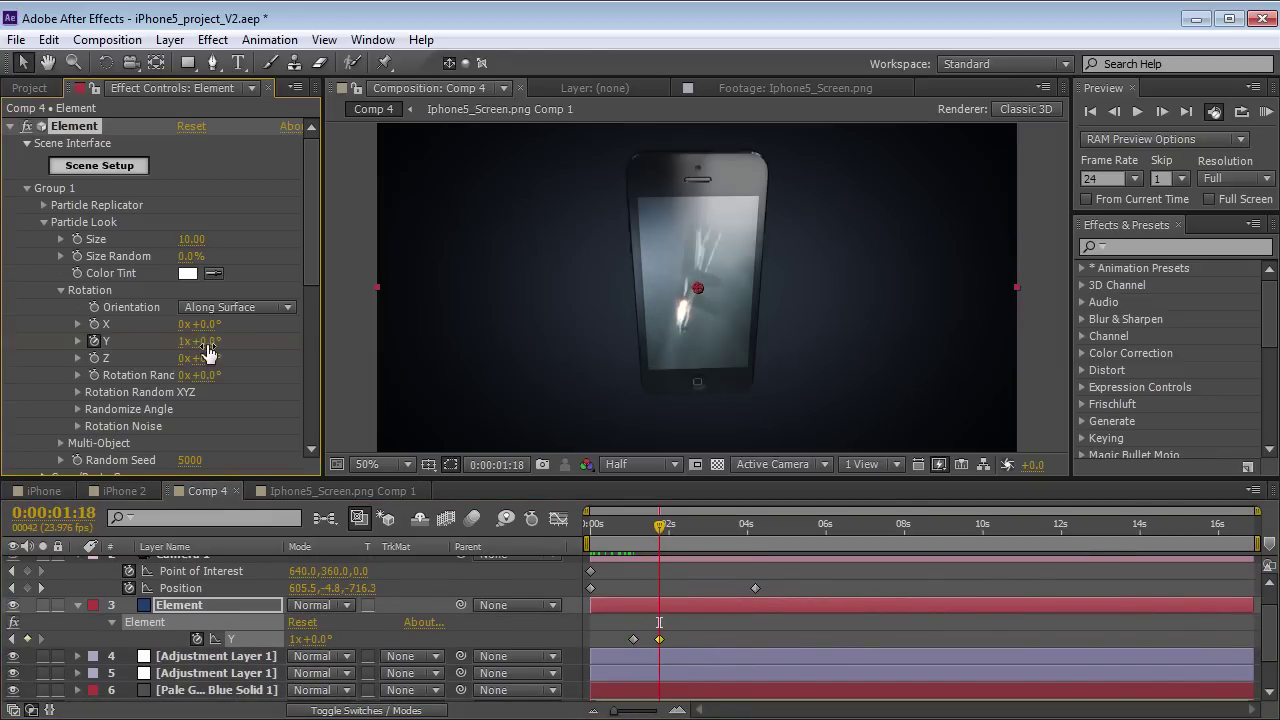
- Apply Easy Ease to both Y rotation keyframes and scrub through the phone's spin
mouse_move(659, 532)
left_mouse_down()
mouse_move(629, 532)
mouse_move(665, 530)
left_mouse_up()
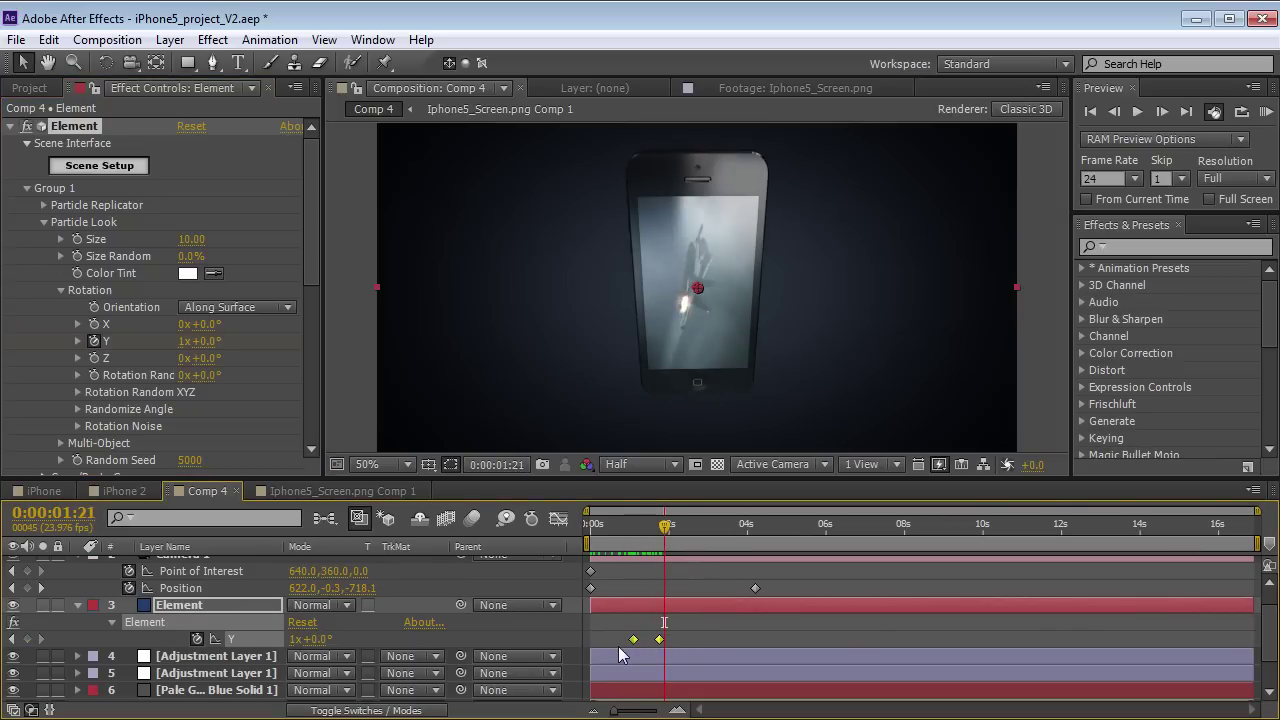
key("F9")
mouse_move(665, 527)
left_mouse_down()
mouse_move(605, 540)
mouse_move(645, 537)
left_mouse_up()
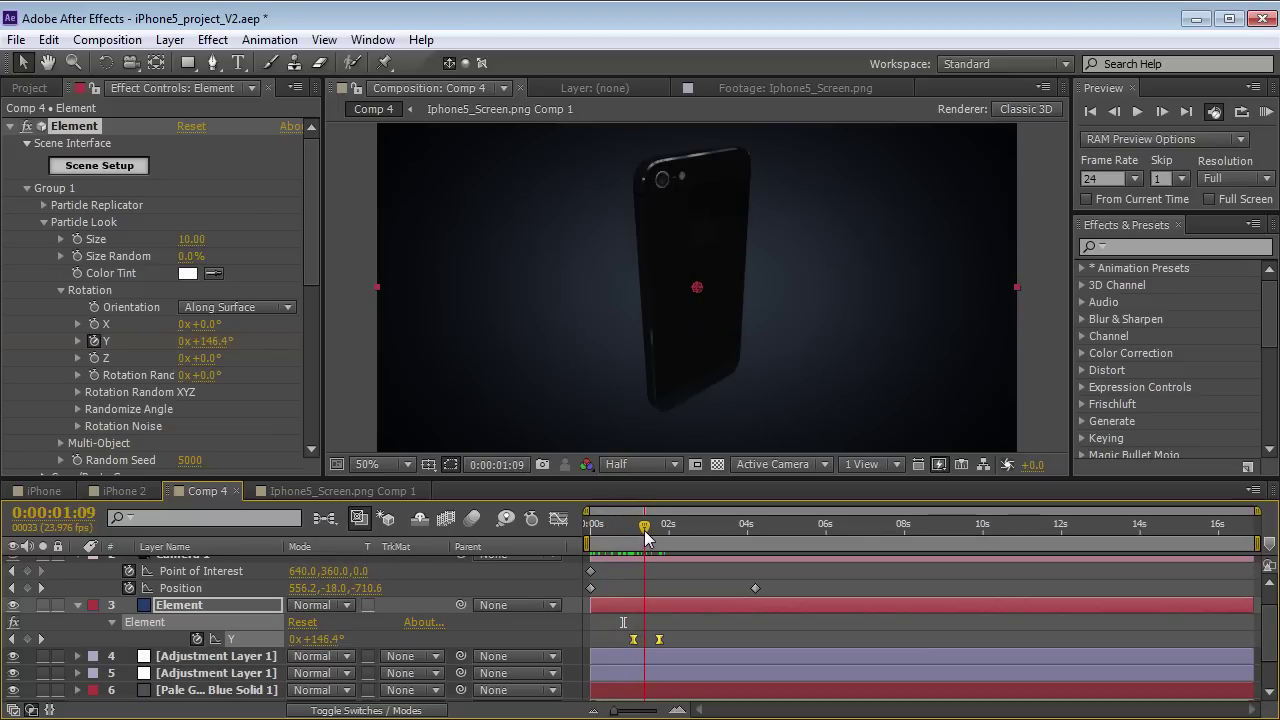
- In Iphone5_Screen.png Comp 1, split the Element Demo layer at 0:00:01:09 and slip the second part to different footage
scroll(695, 611, "down", 2)
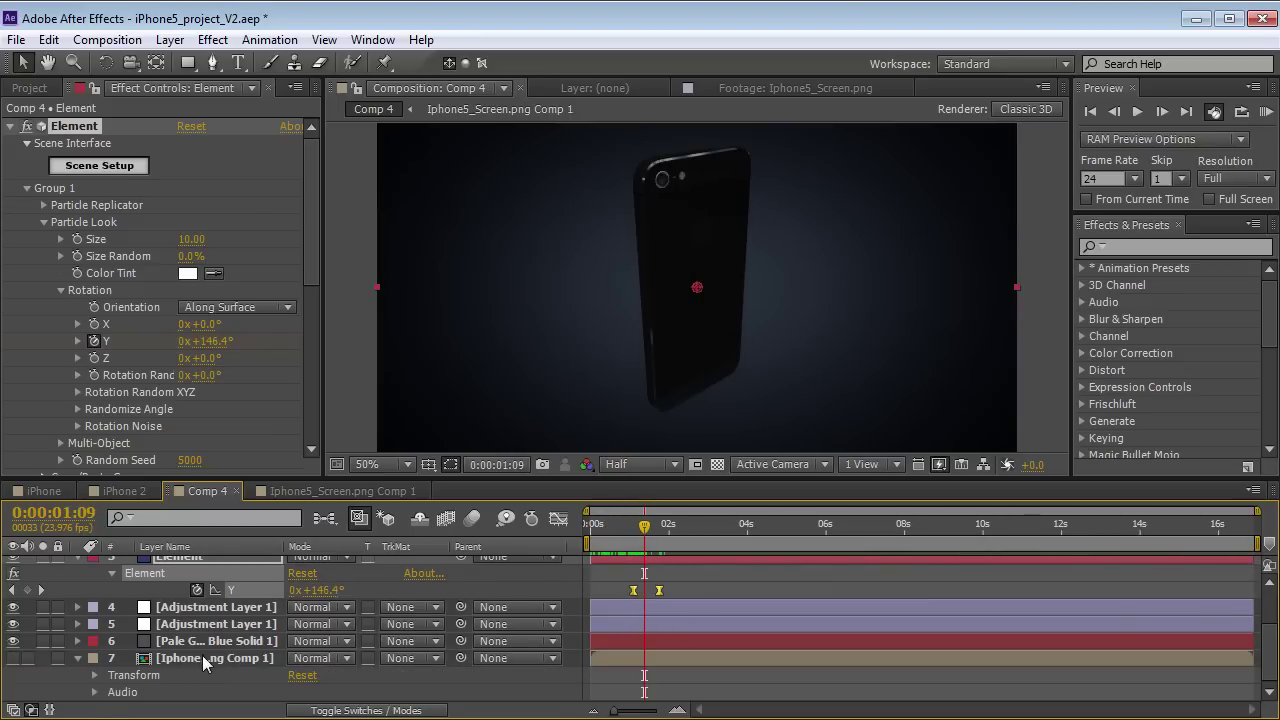
double_click(202, 658)
left_click(637, 584)
left_click(645, 567)
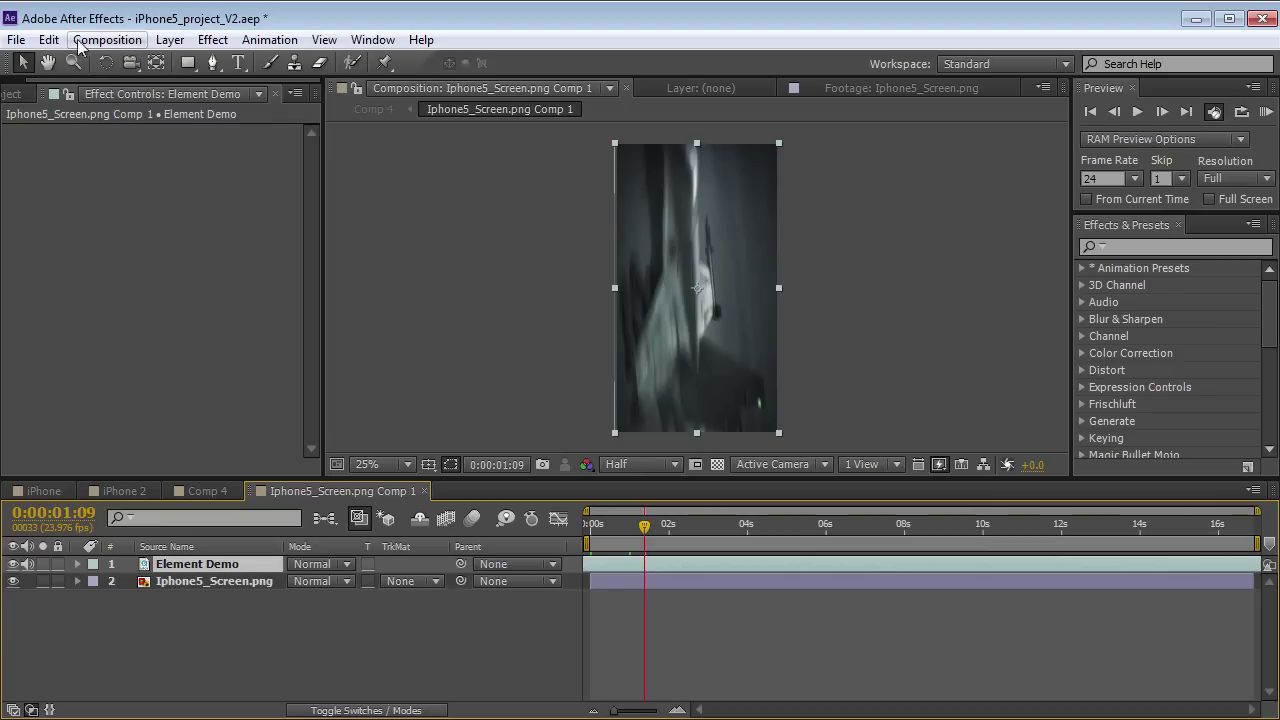
left_click(48, 40)
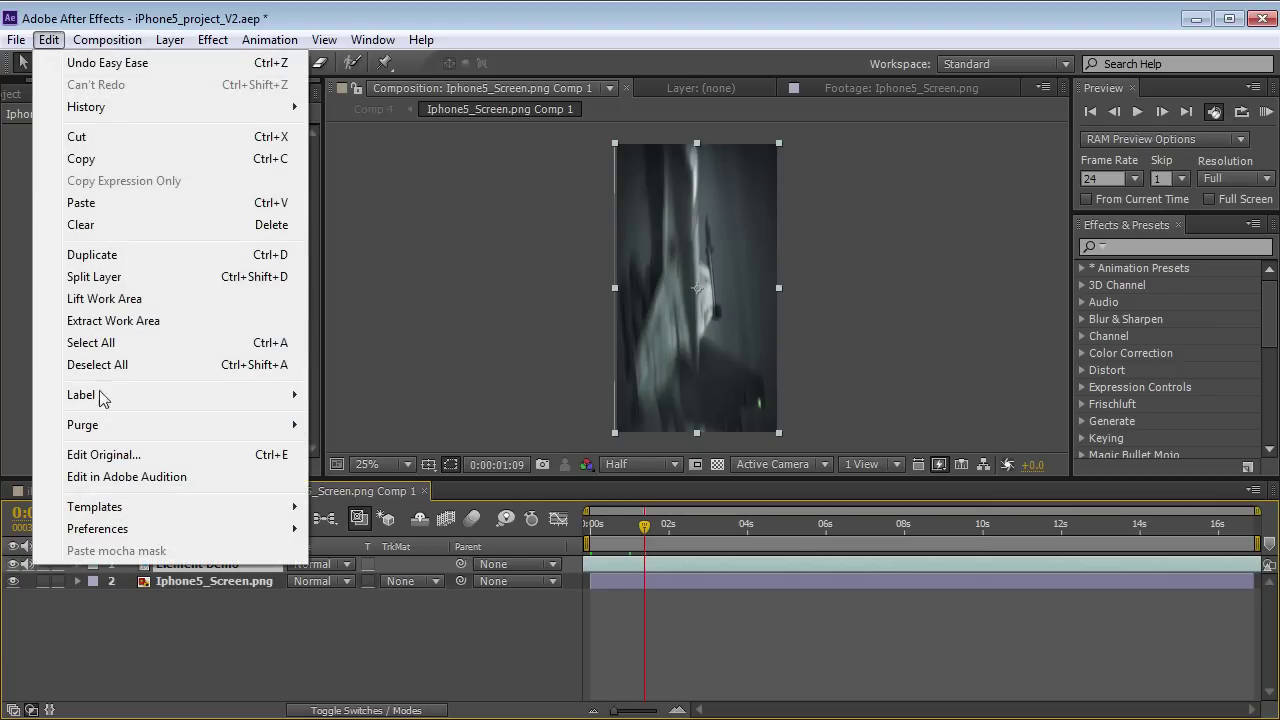
left_click(94, 277)
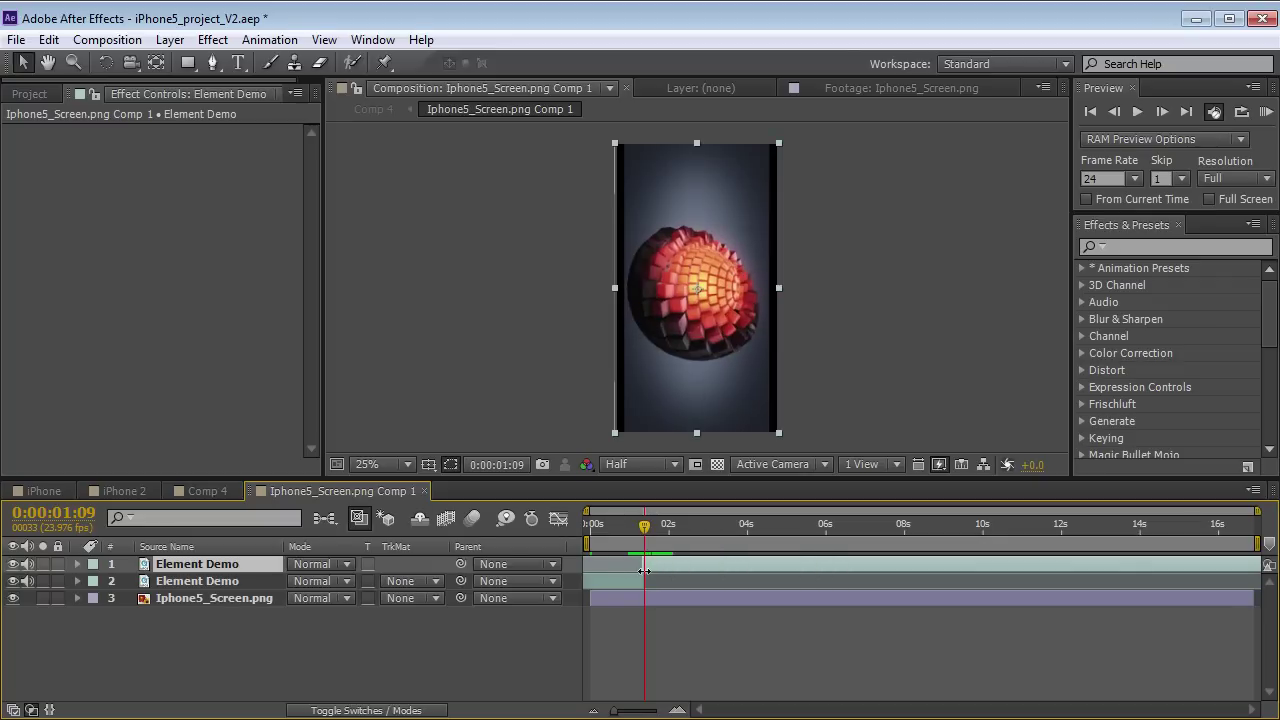
mouse_move(640, 530)
left_mouse_down()
mouse_move(619, 526)
mouse_move(654, 528)
mouse_move(627, 544)
mouse_move(641, 547)
left_mouse_up()
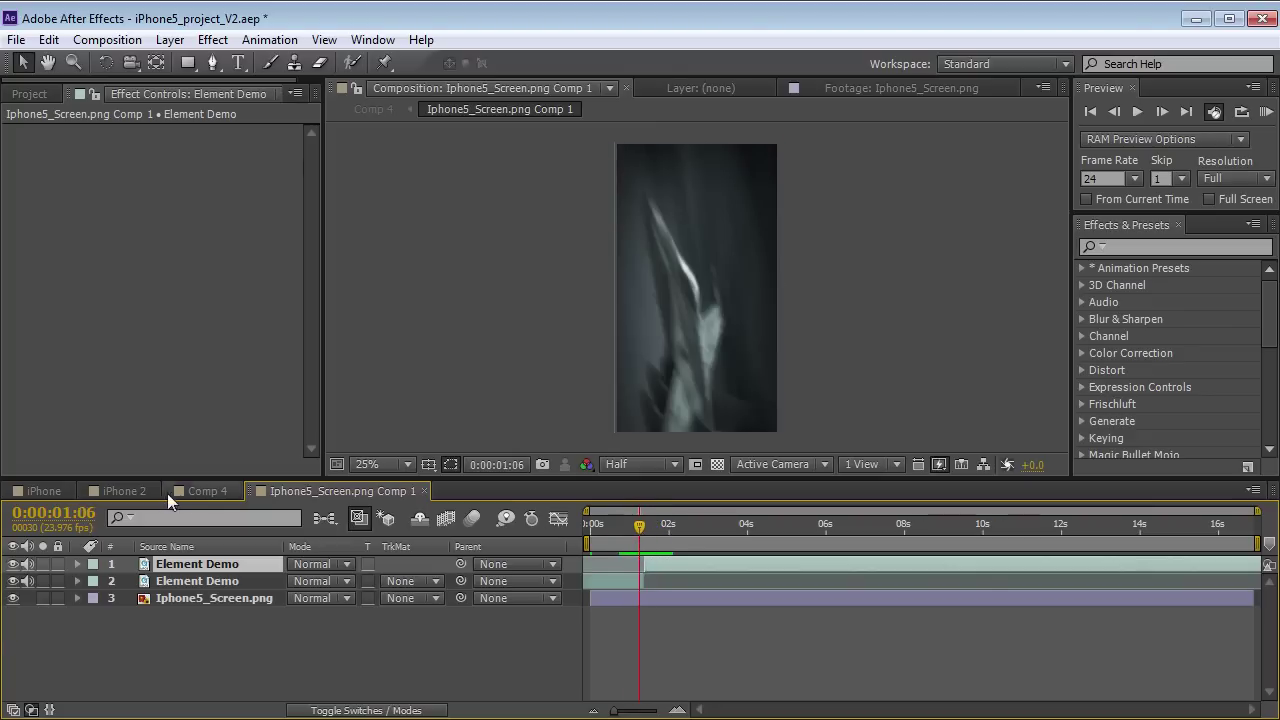
- Return to Comp 4 and scrub through the spin to review the screen footage change
left_click(172, 492)
left_click(641, 522)
left_click_drag(644, 524, 745, 533)
left_click_drag(645, 543, 638, 544)
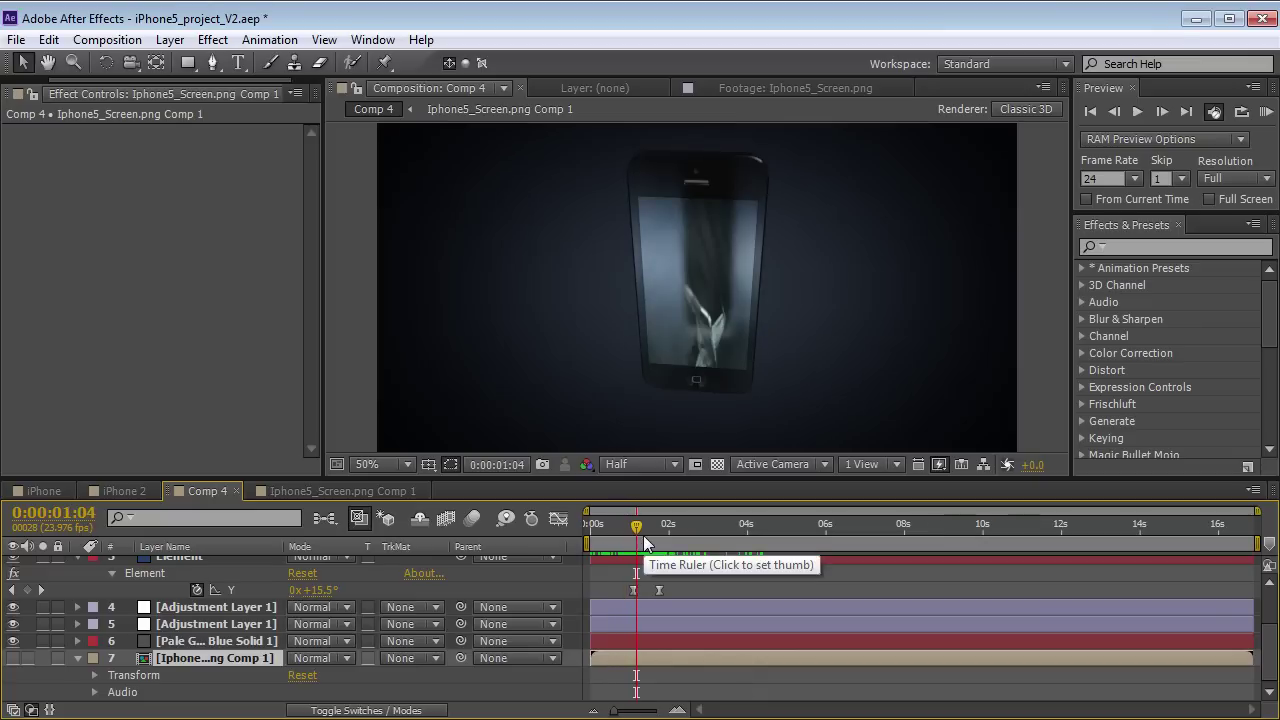
left_click(661, 537)
left_click_drag(661, 537, 634, 540)
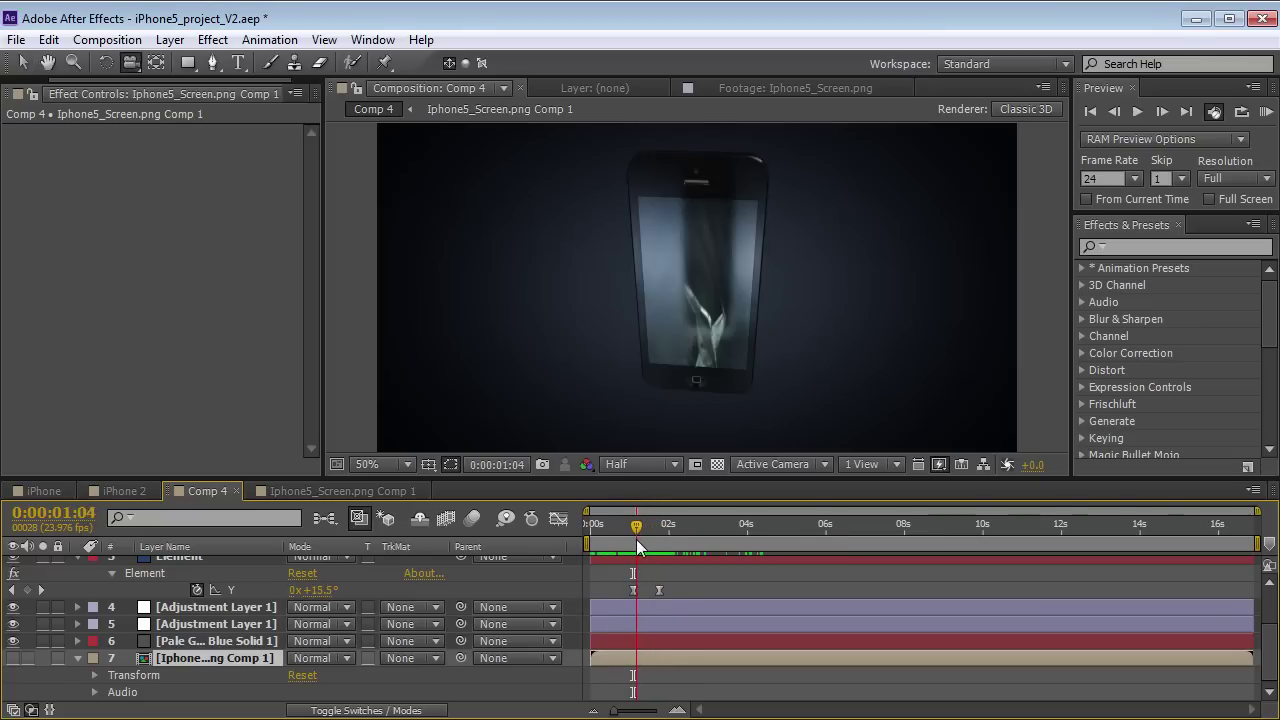
- Add X and Z particle rotation keyframes at 0°, align them with the second Y rotation keyframe, and ease them
left_click(187, 568)
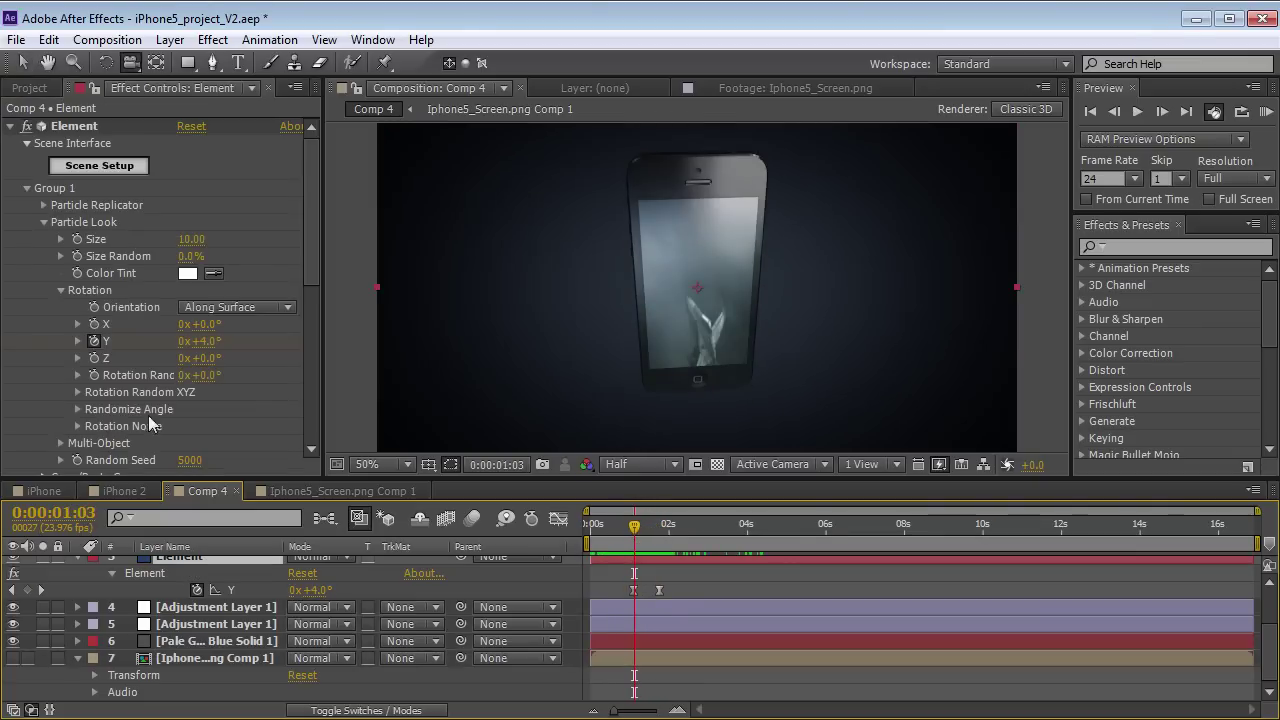
left_click(94, 358)
key("u")
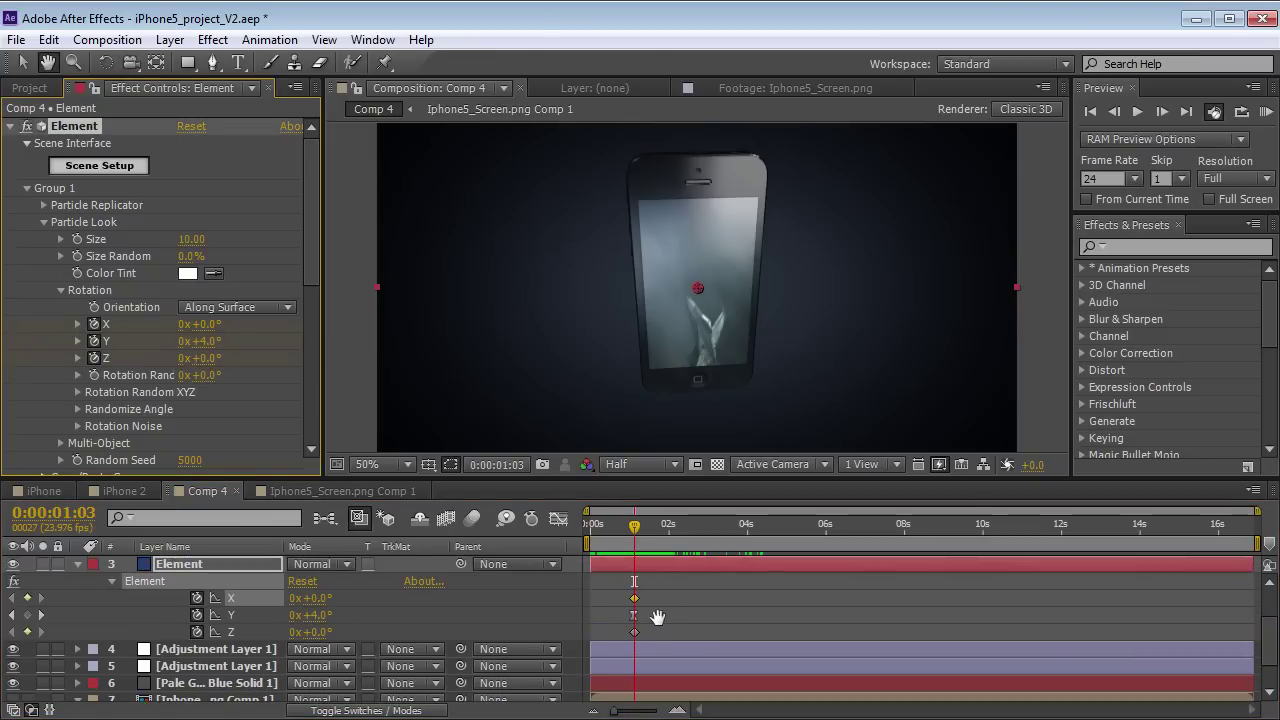
left_click(638, 629)
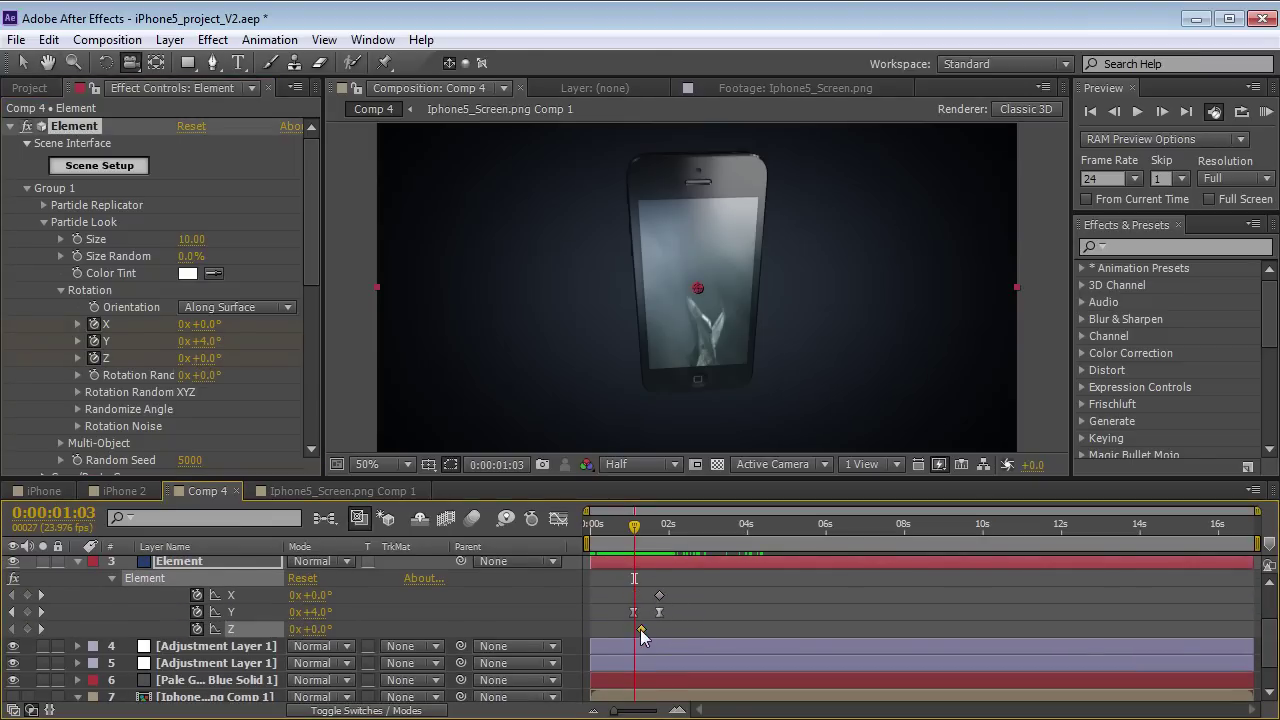
left_click_drag(671, 591, 659, 638)
left_click(654, 578)
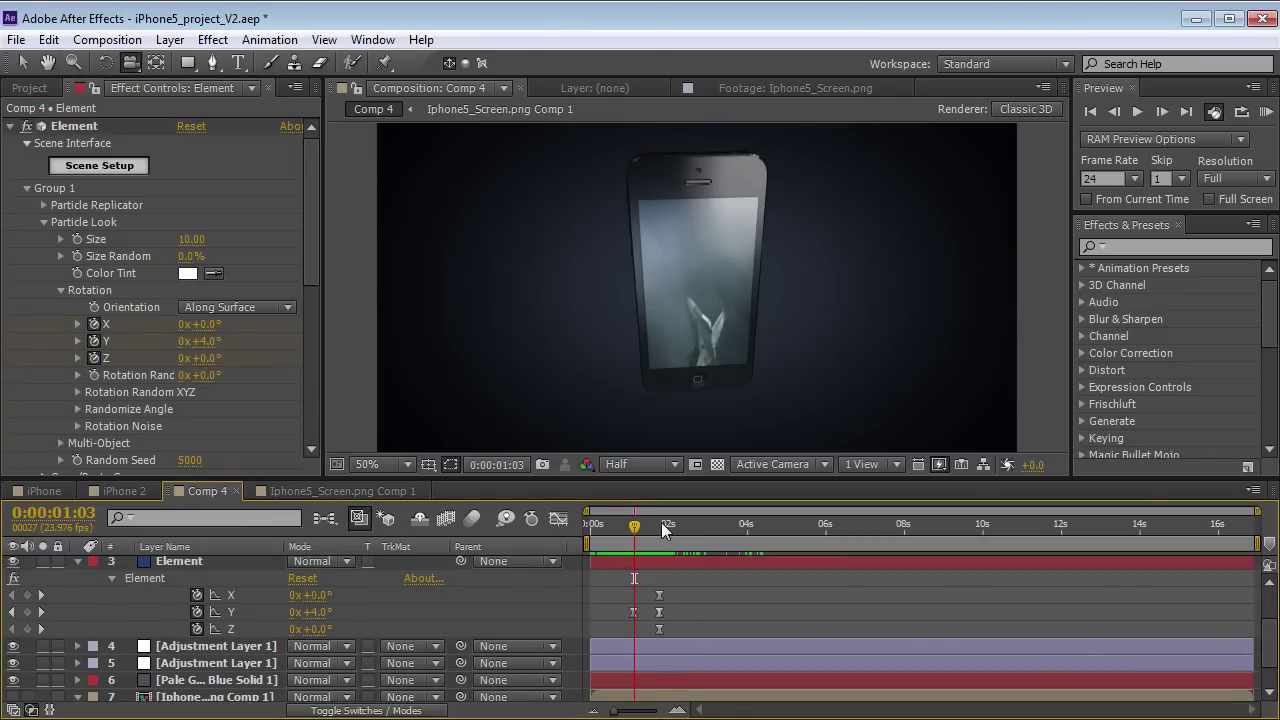
- Set the particle Z rotation to -90° at 0:00:01:02 and scrub through the combined rotation
left_click_drag(648, 526, 633, 534)
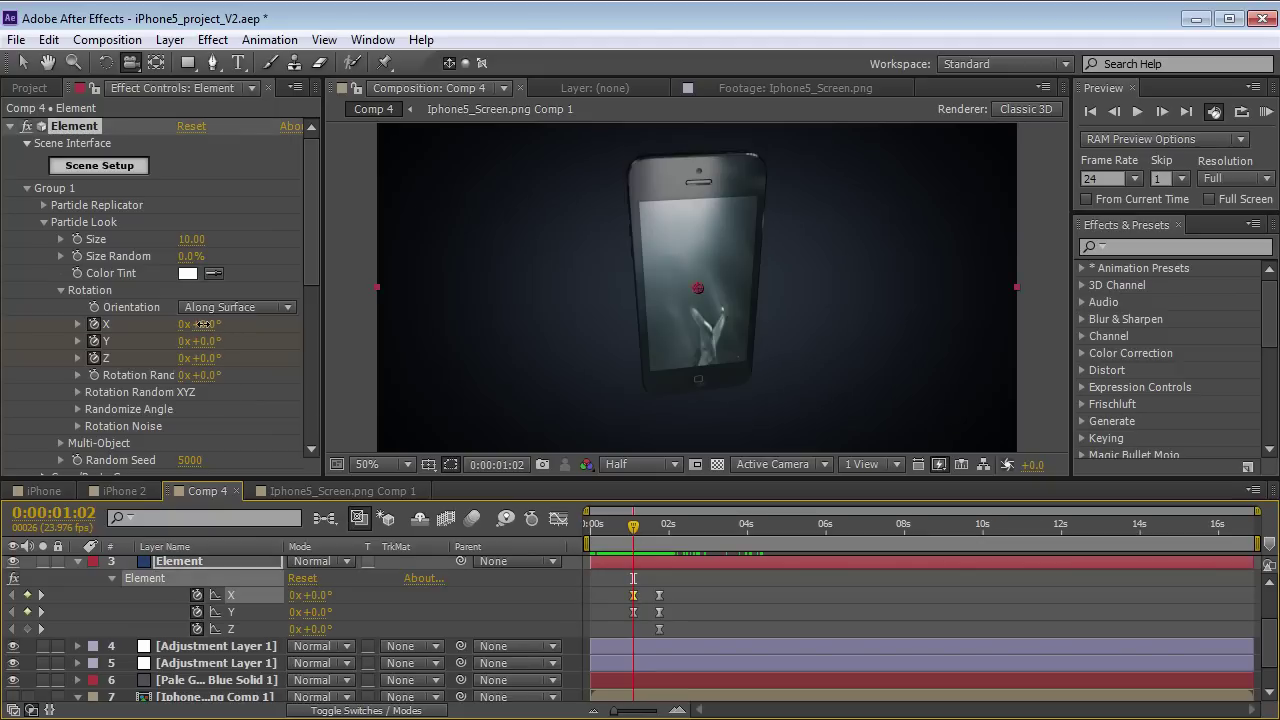
left_click_drag(199, 358, 140, 372)
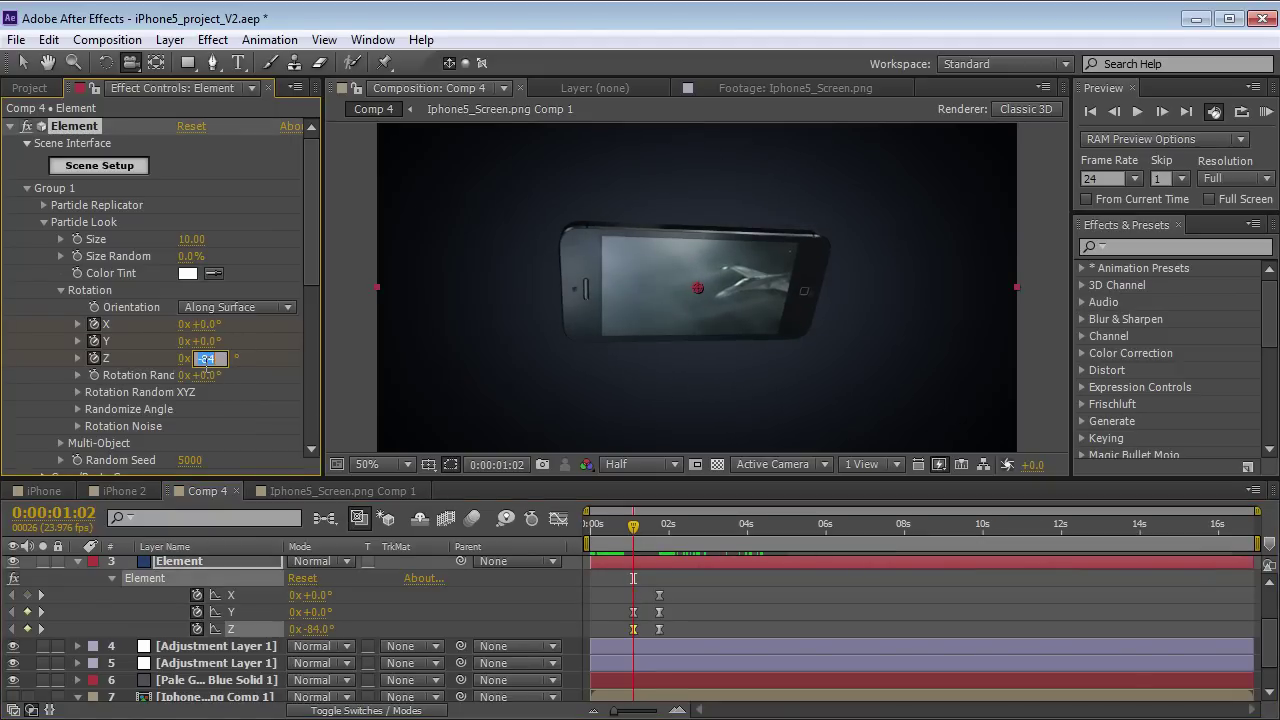
left_click_drag(606, 530, 640, 534)
- Enable motion blur on the Element layer and for the composition, and scrub through the animation
key("F4")
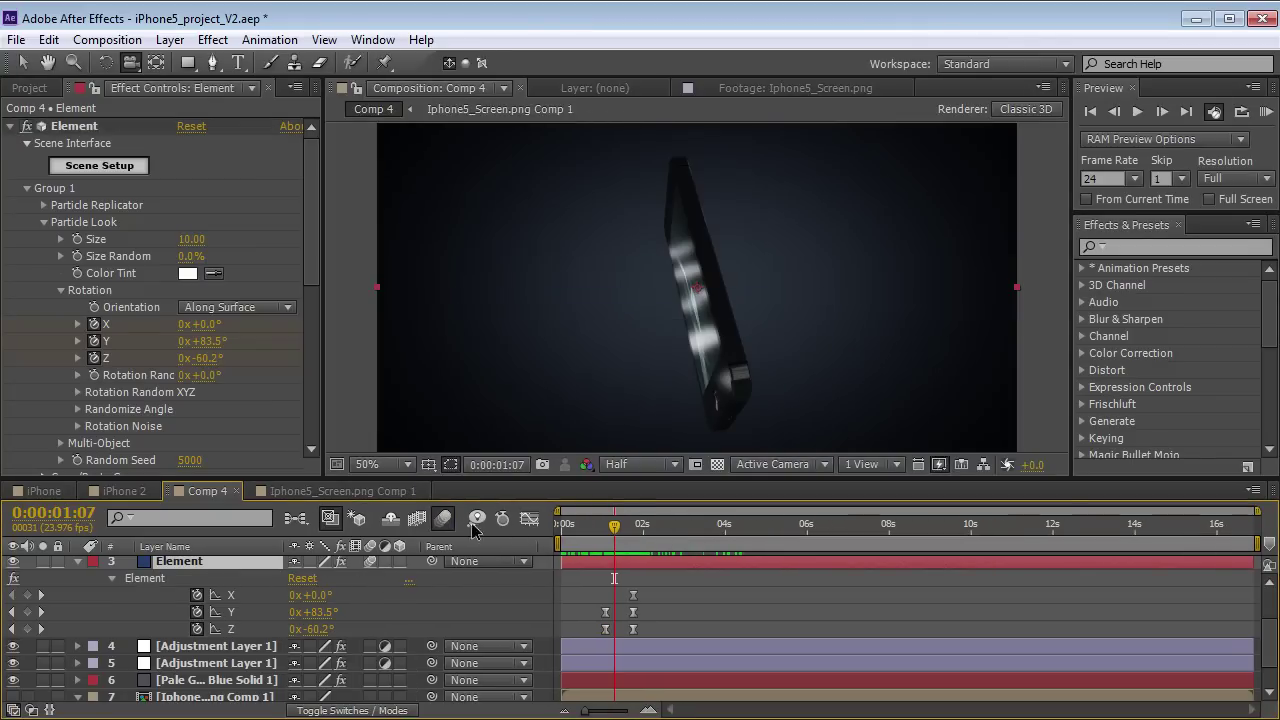
mouse_move(622, 545)
left_mouse_down()
mouse_move(620, 530)
mouse_move(606, 532)
mouse_move(636, 533)
mouse_move(605, 535)
mouse_move(622, 537)
left_mouse_up()
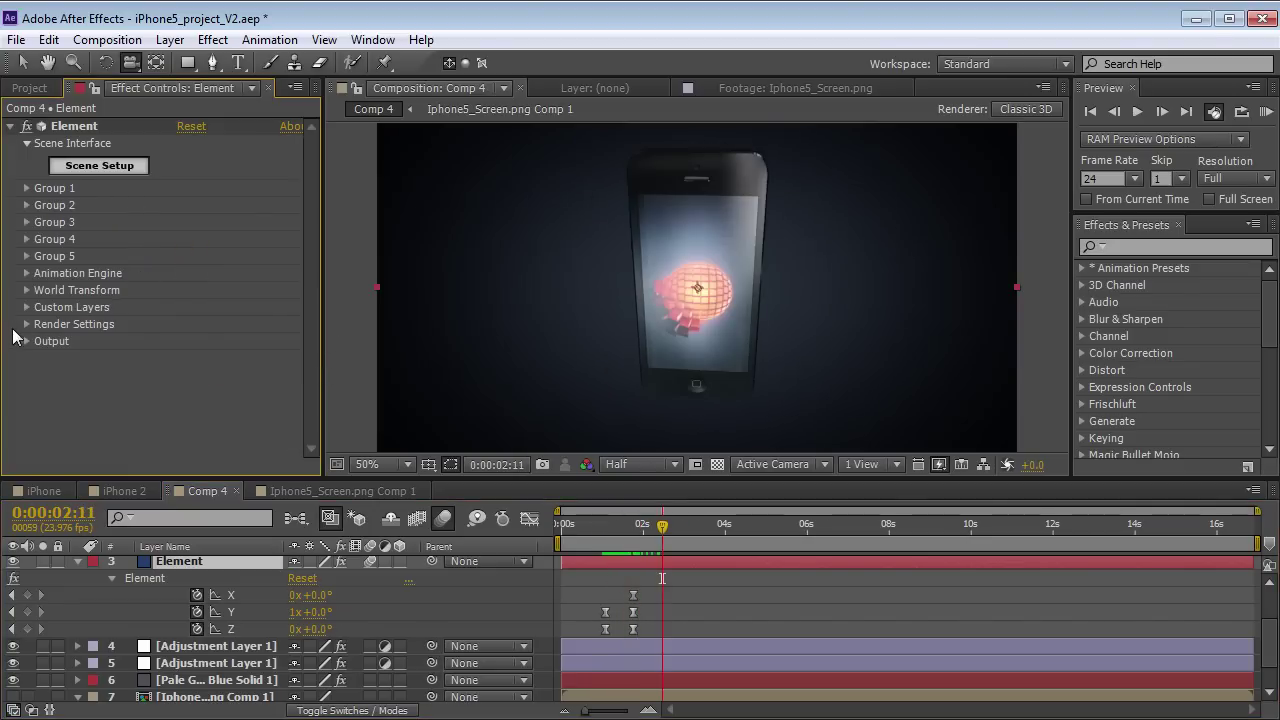
- Rotate the render environment to X -32°, Y 233° and Z 50°, checking the reflections at 0:00:00:14
left_click(28, 324)
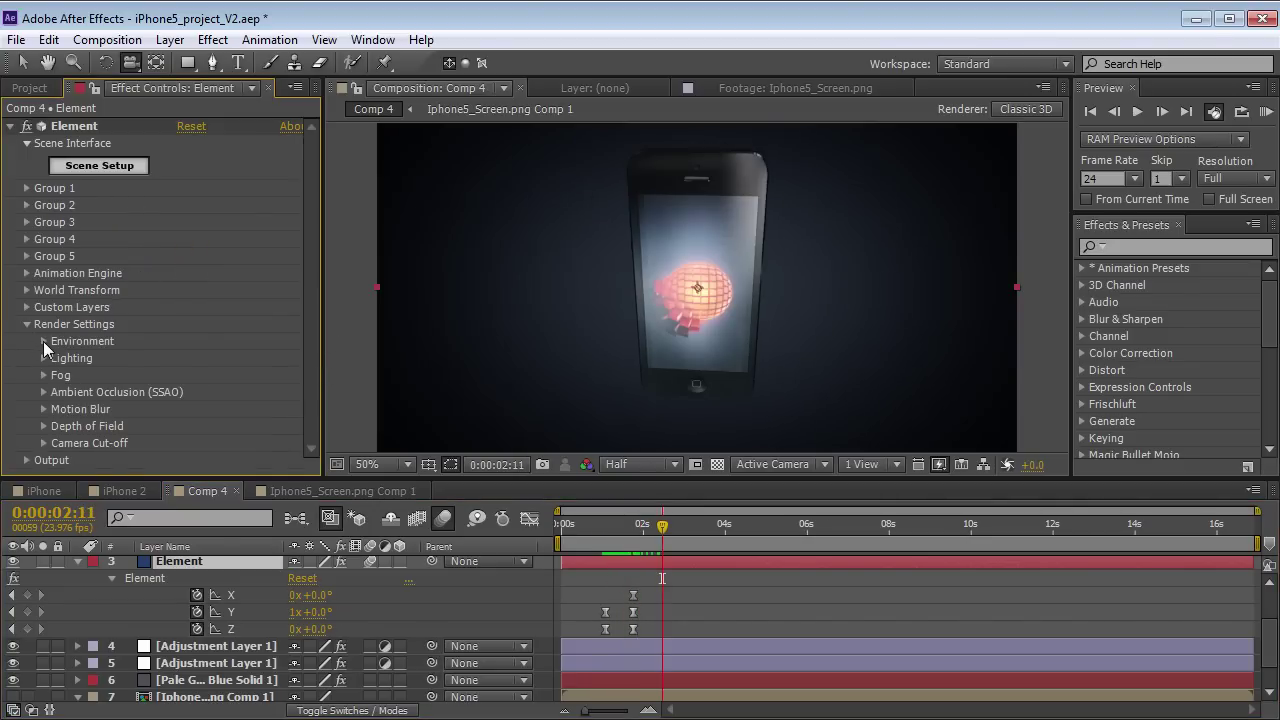
left_click(43, 341)
left_click(60, 392)
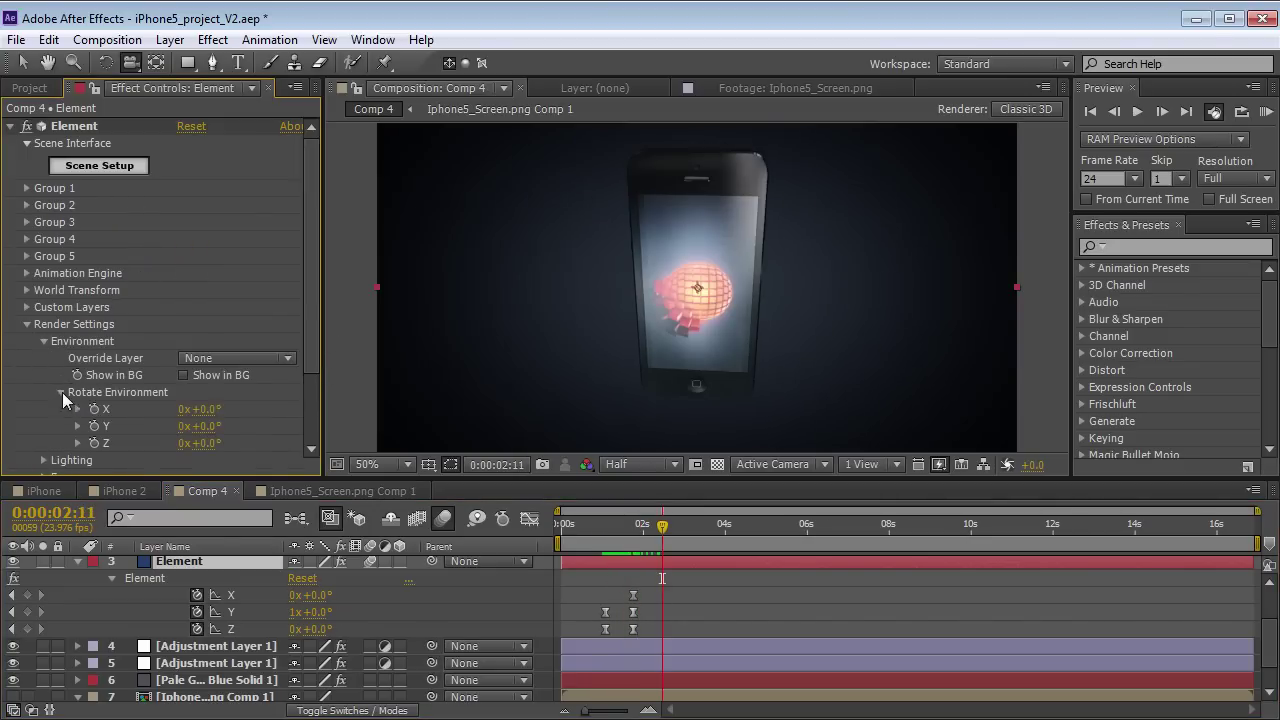
mouse_move(222, 426)
left_mouse_down()
mouse_move(265, 415)
mouse_move(248, 422)
mouse_move(255, 435)
mouse_move(196, 411)
mouse_move(164, 418)
mouse_move(225, 424)
left_mouse_up()
left_click_drag(636, 527, 585, 527)
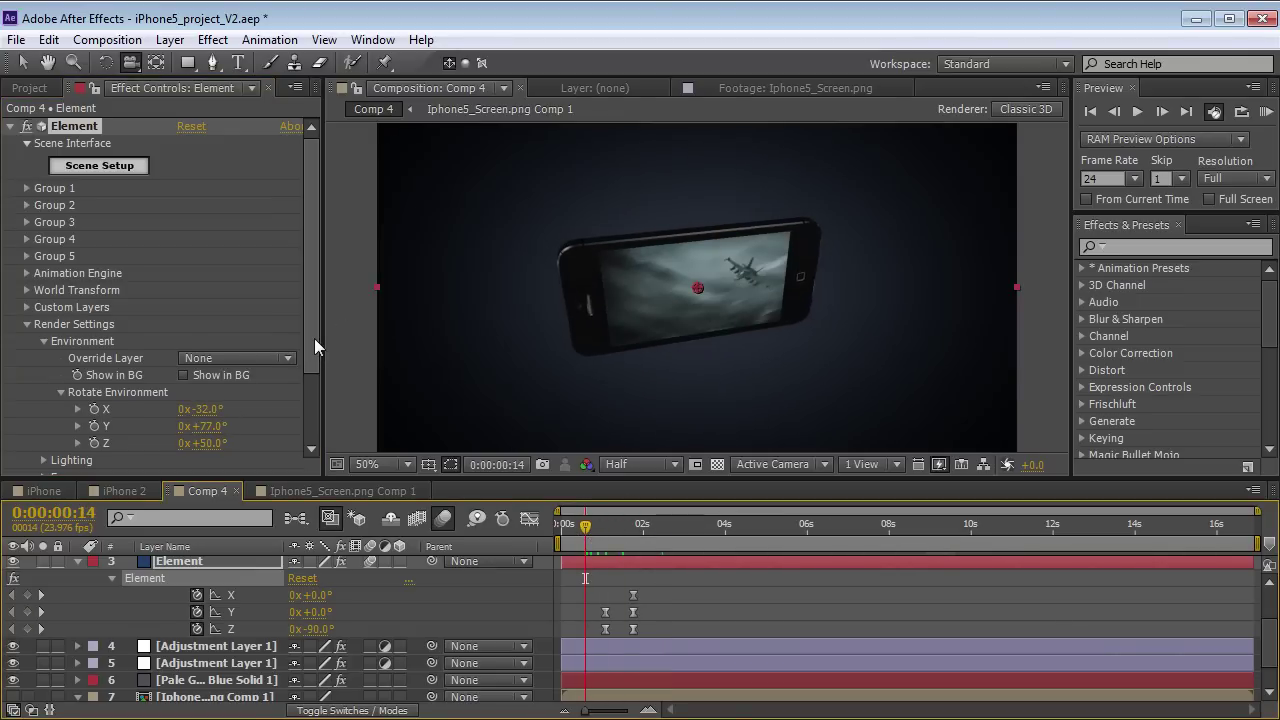
scroll(260, 370, "down", 1)
left_click_drag(212, 397, 300, 390)
- Raise Reflect in the Element output's Multi-Pass Mixer to 2.02 and check the reflections at 0:00:00:08
scroll(314, 386, "down", 3)
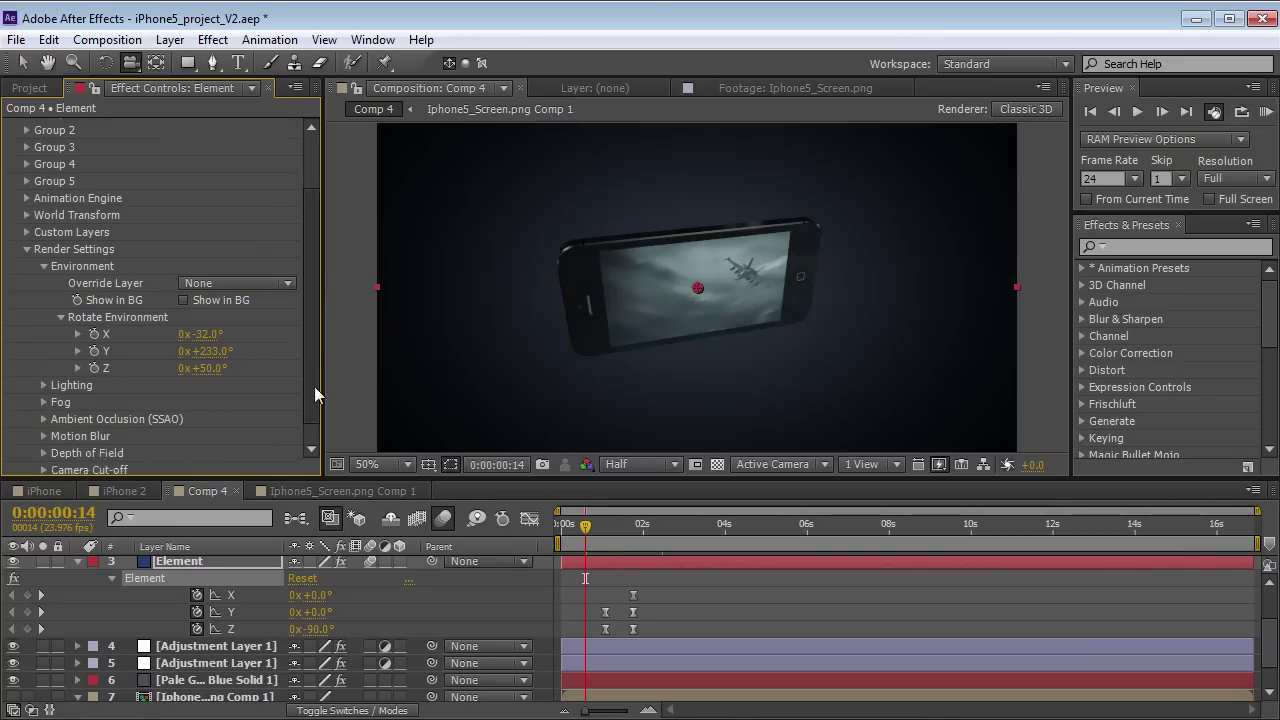
left_click(28, 230)
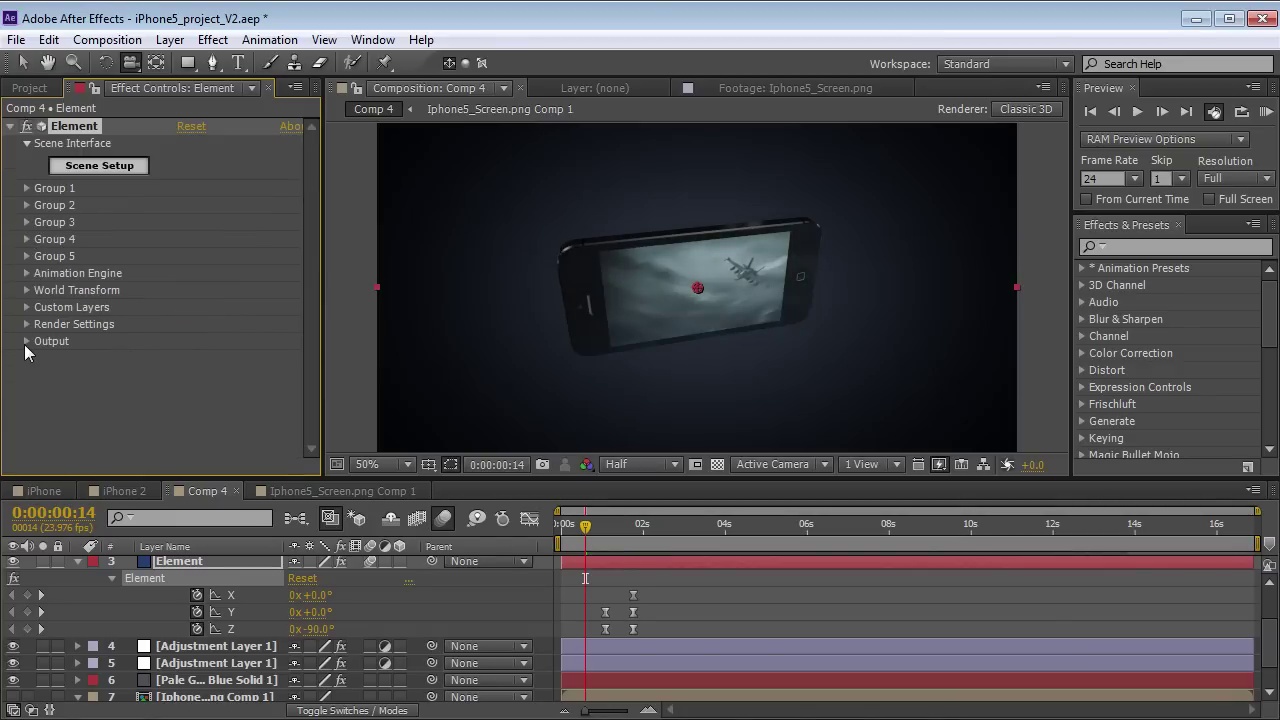
left_click(26, 342)
left_click(43, 408)
scroll(150, 350, "down", 2)
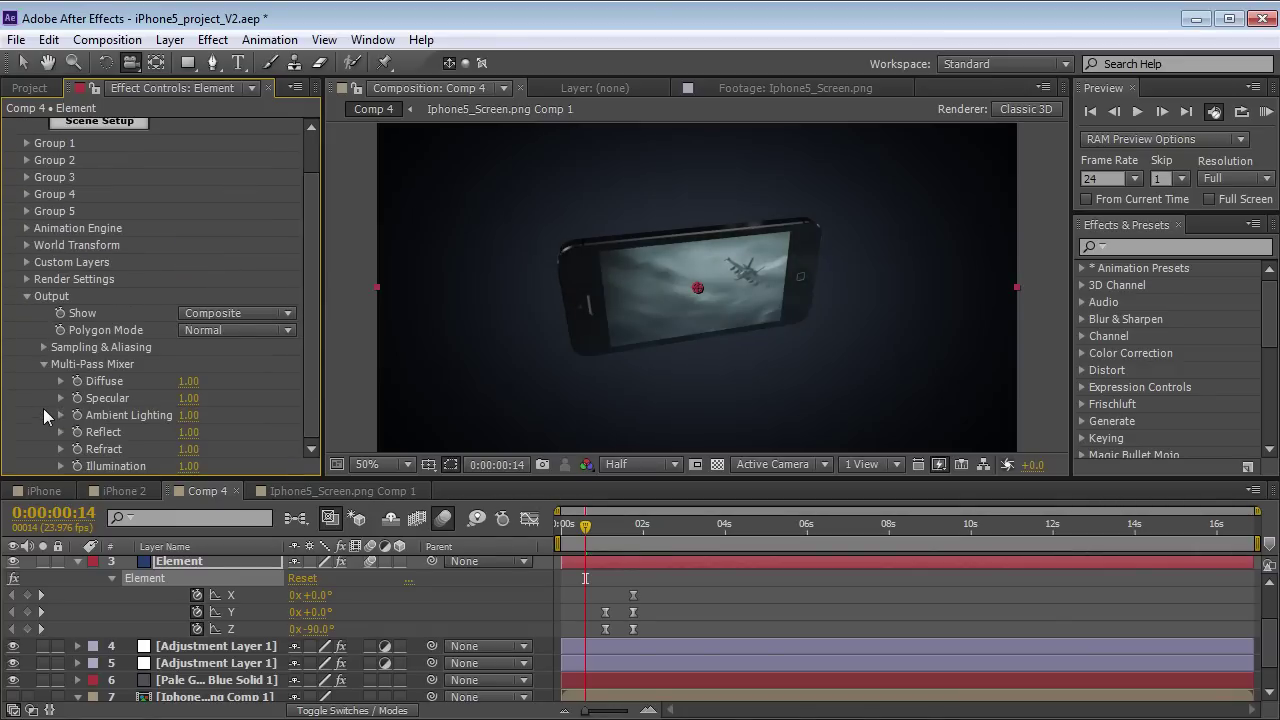
mouse_move(187, 432)
left_mouse_down()
mouse_move(388, 424)
mouse_move(187, 432)
left_mouse_up()
left_click_drag(613, 524, 575, 544)
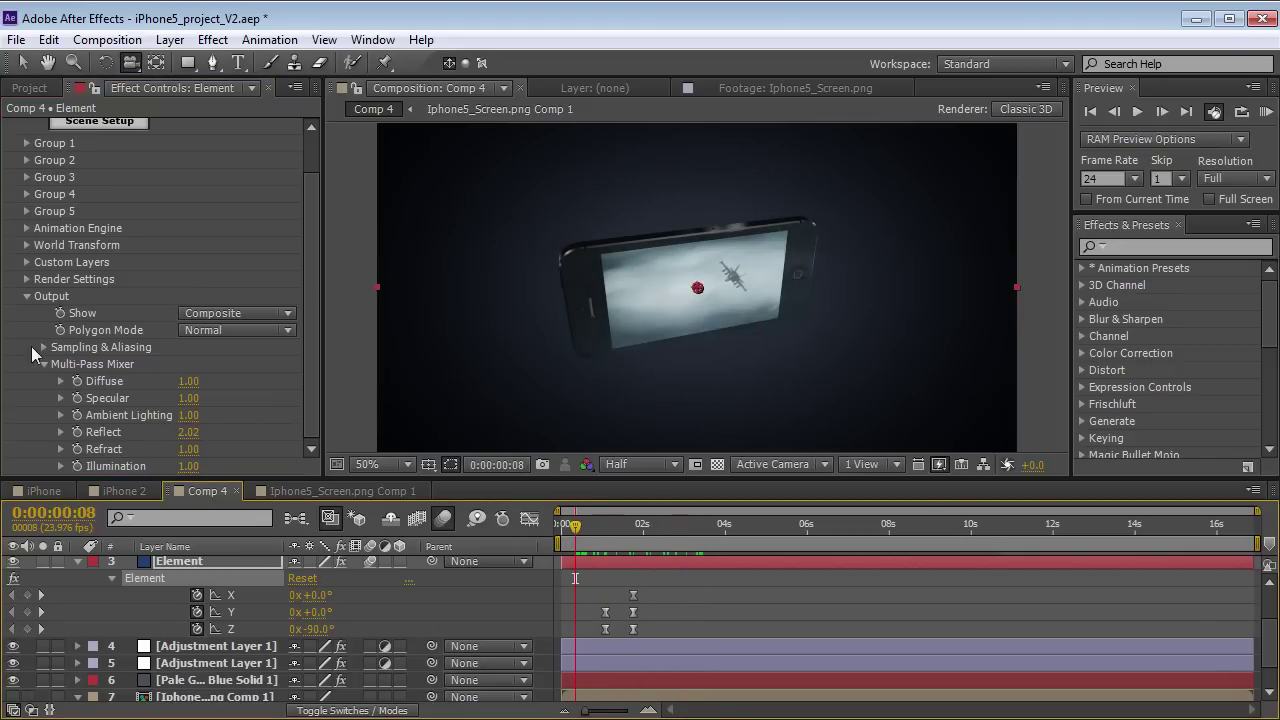
- Inspect the phone's edges up close at the first frame, set Supersampling to 2, and check the whole phone
left_click(44, 348)
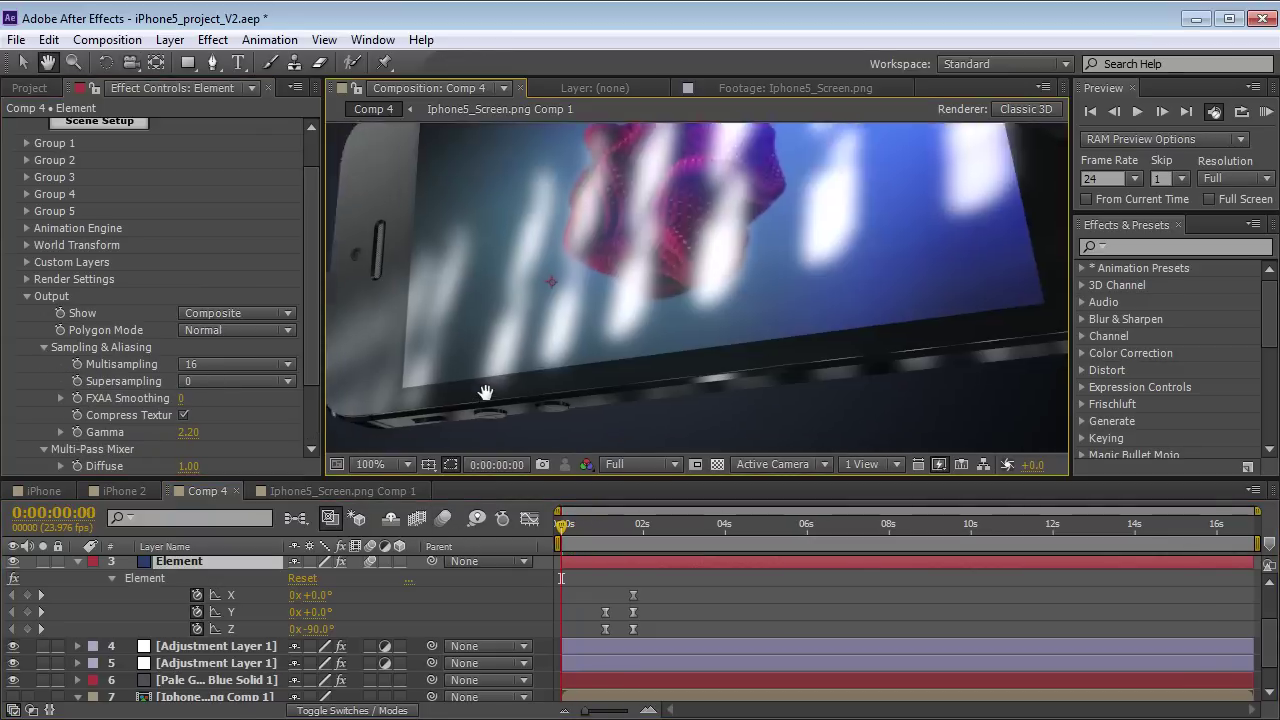
scroll(486, 391, "up", 1)
left_click_drag(486, 391, 760, 321)
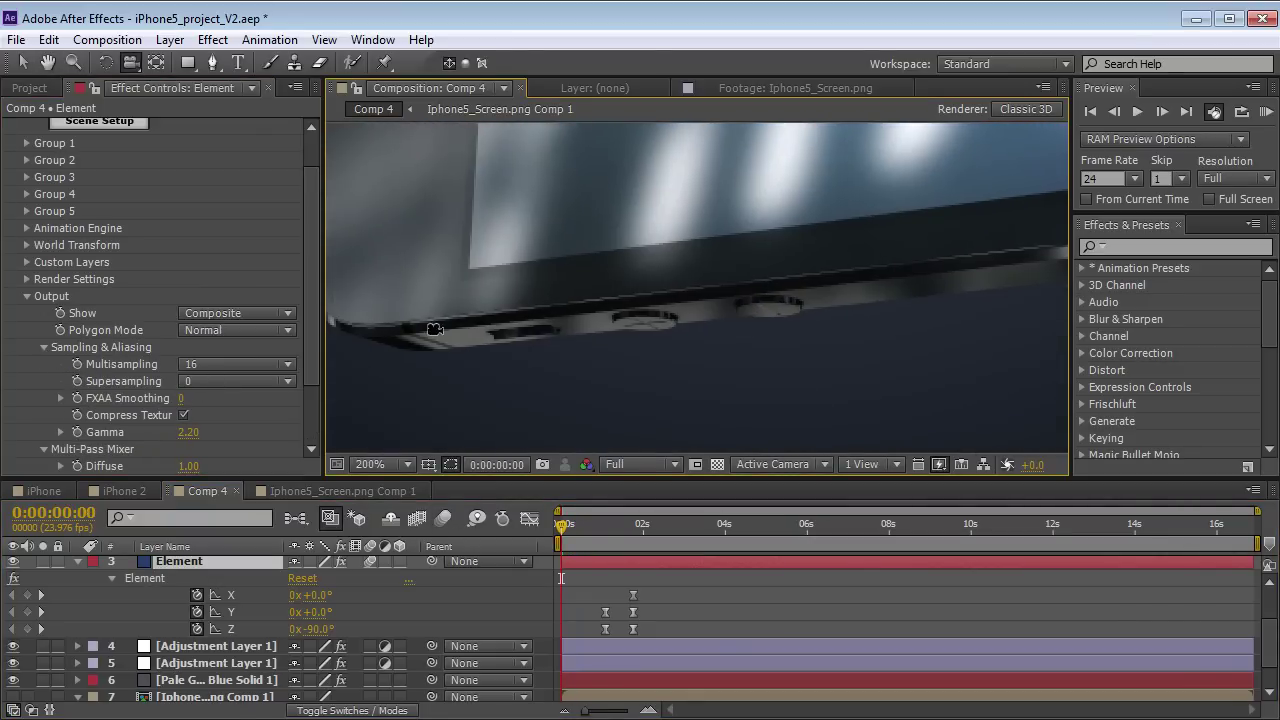
scroll(563, 294, "down", 1)
left_click_drag(563, 294, 551, 323)
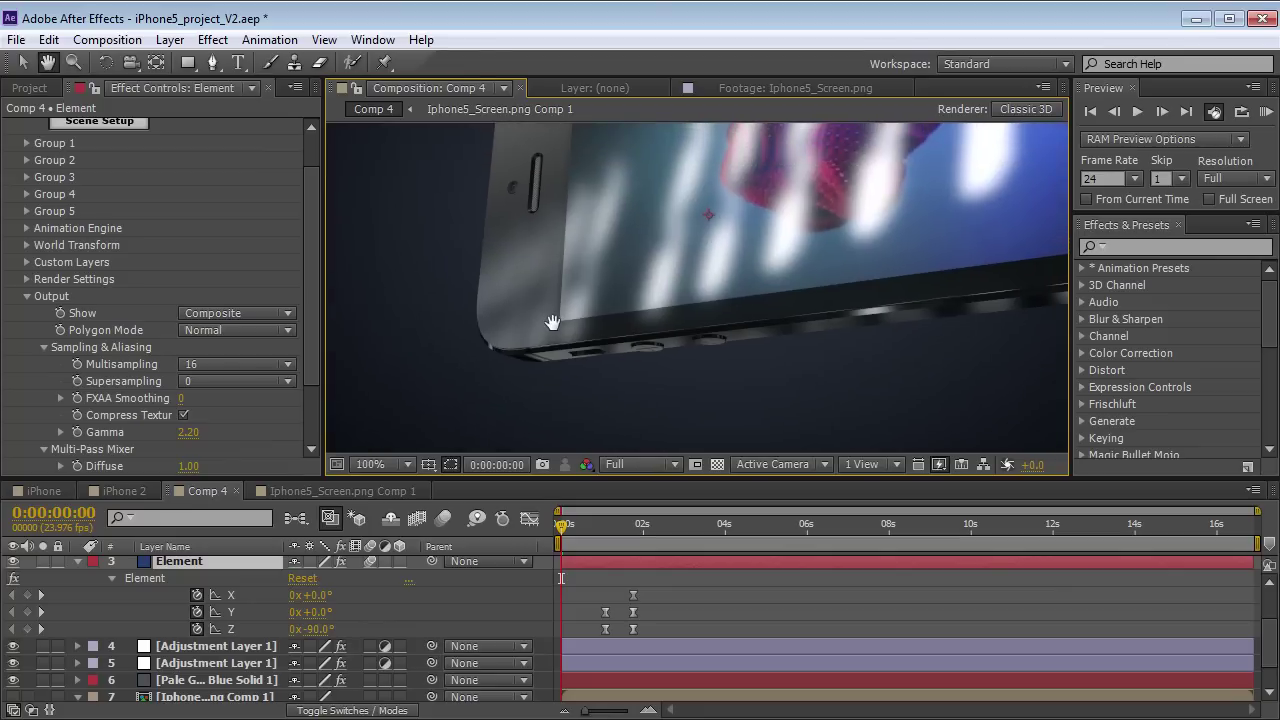
left_click(190, 383)
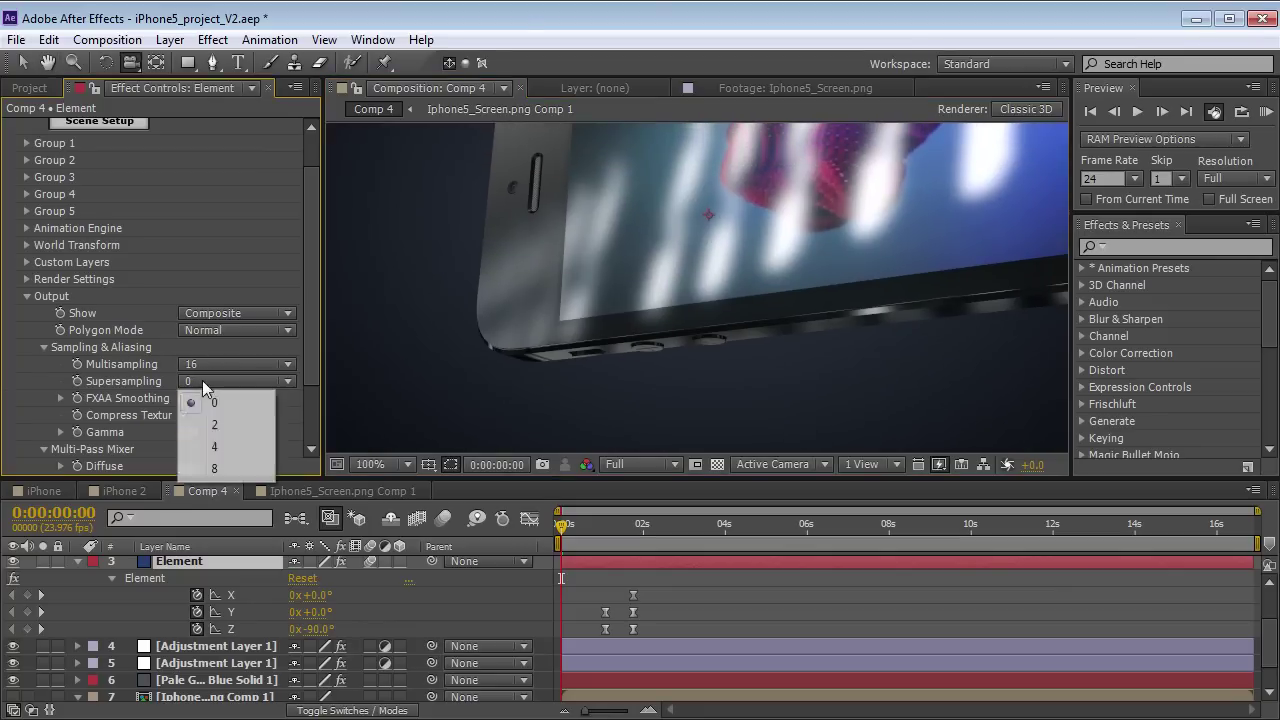
left_click(233, 428)
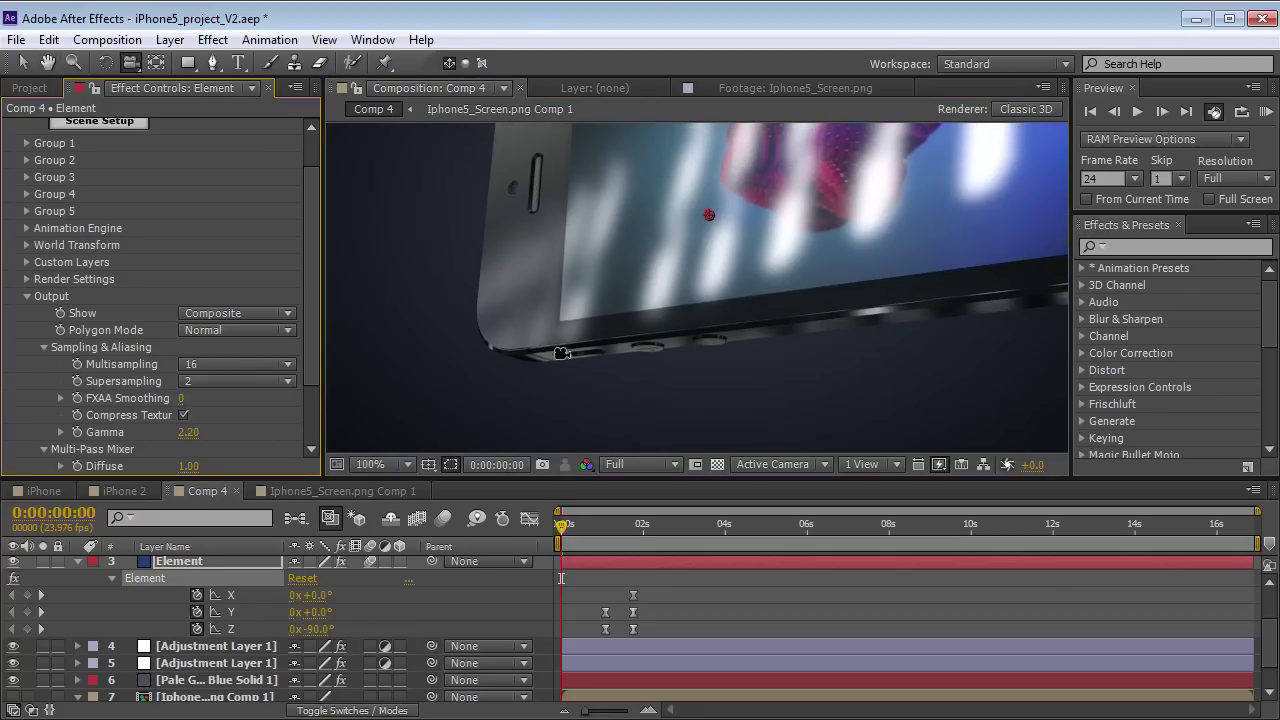
scroll(768, 284, "down", 1)
left_click_drag(768, 284, 695, 409)
key("c")
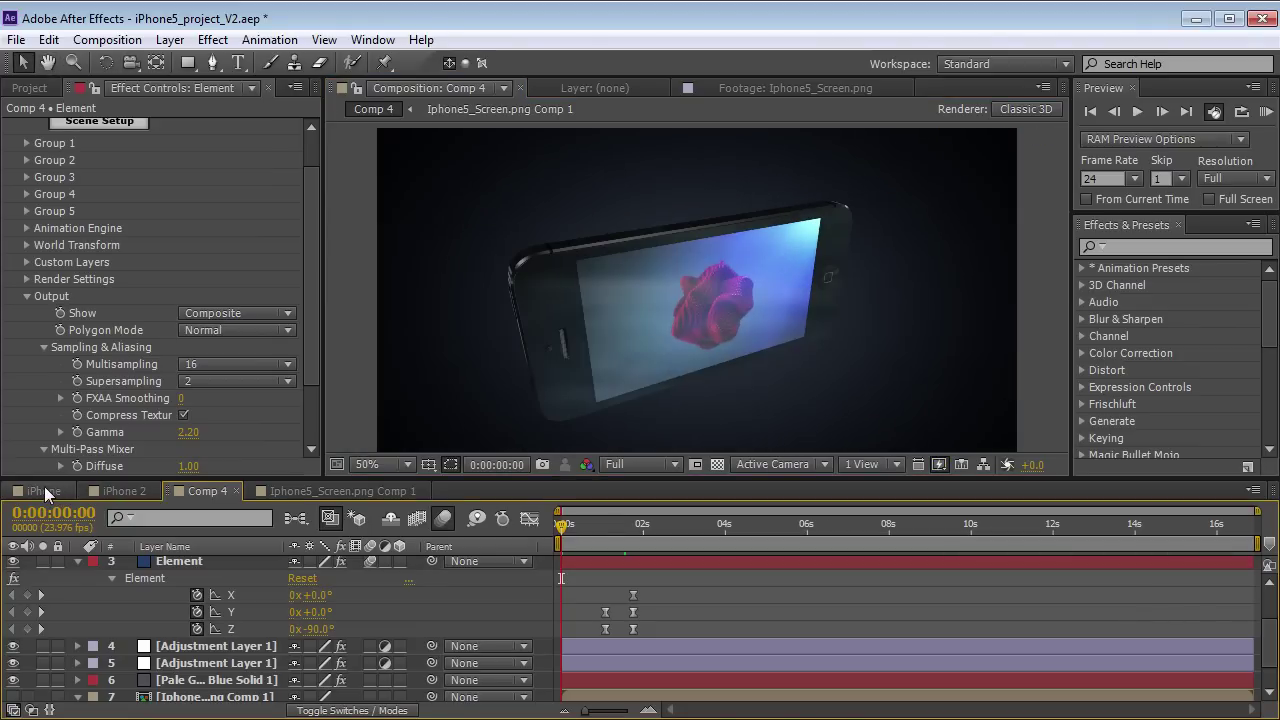
- In the iPhone composition at 0:00:00:23, set the Particle Count of the iPhone_5 layer's Group 1 ring replicator to 18
left_click(44, 488)
left_click_drag(630, 525, 651, 525)
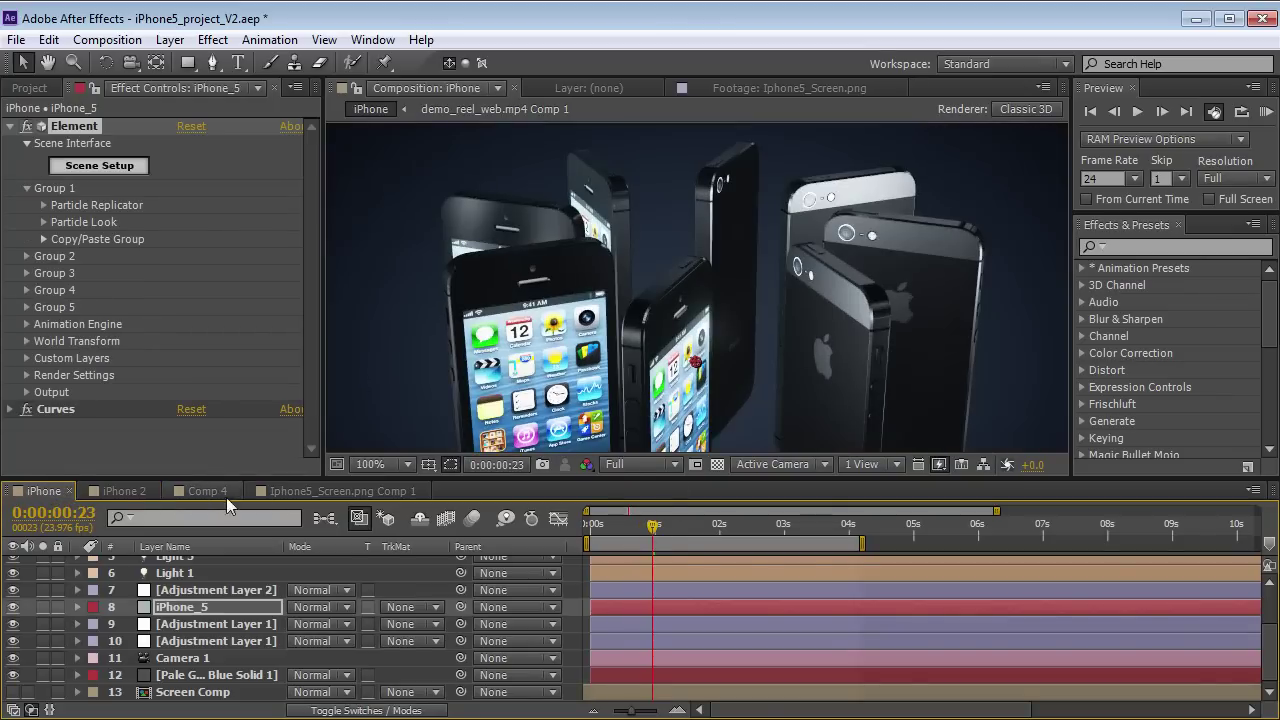
left_click(170, 608)
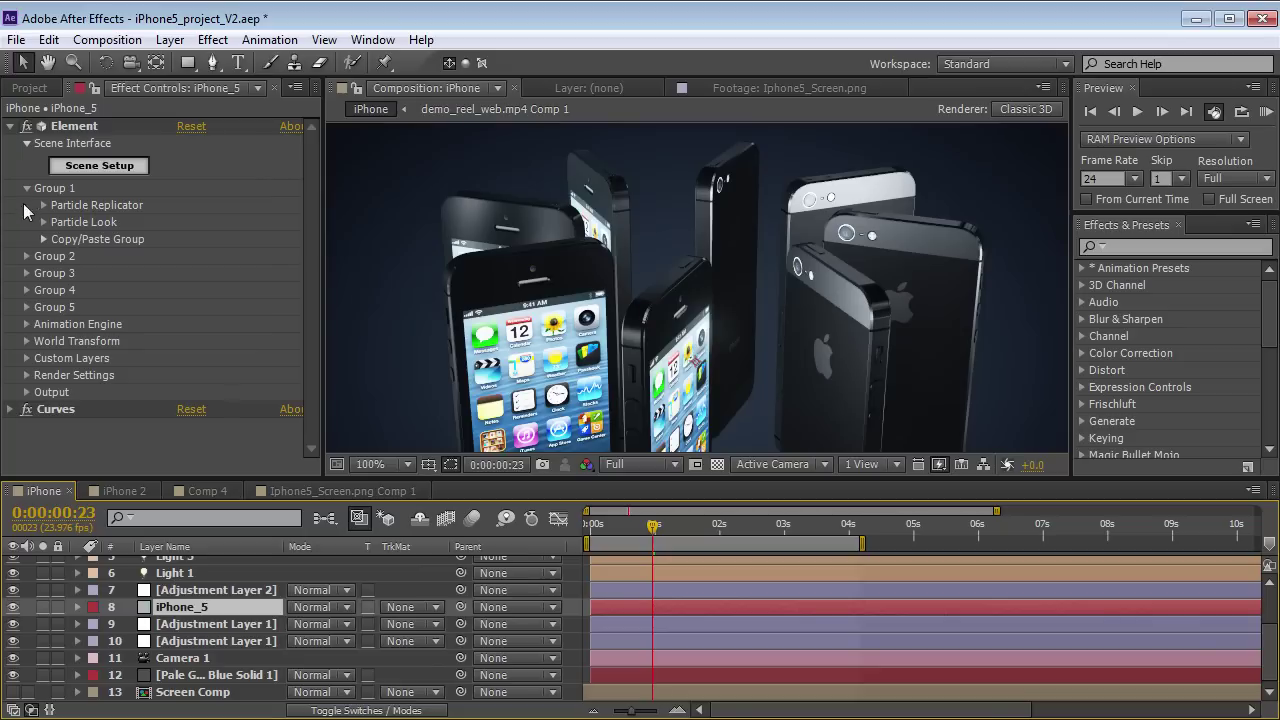
left_click(43, 205)
left_click(228, 238)
left_click(232, 347)
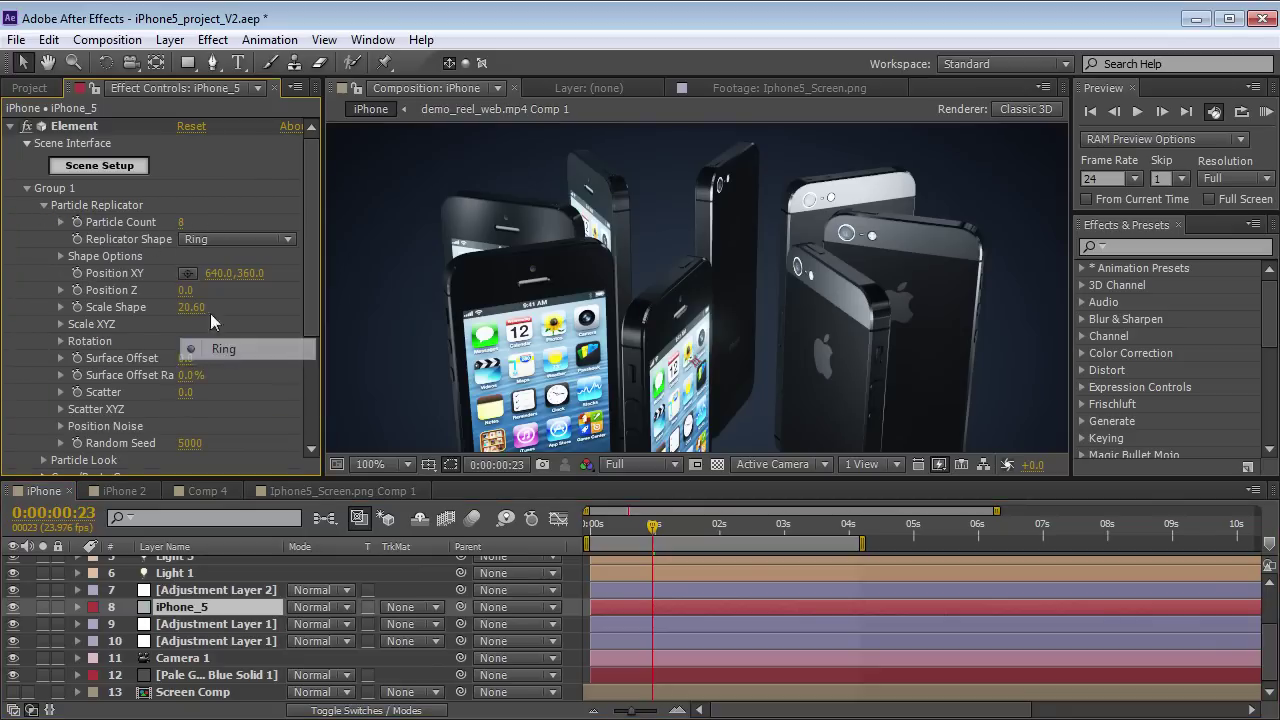
left_click_drag(181, 222, 187, 222)
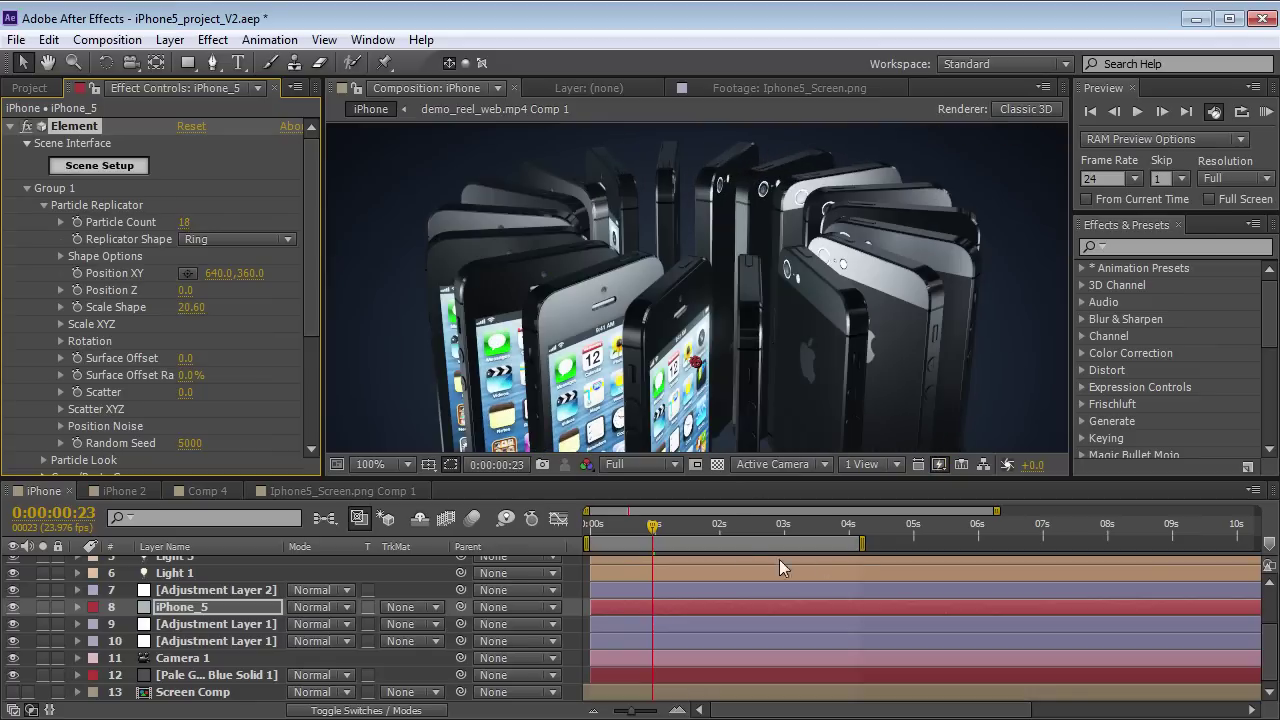
left_click_drag(866, 314, 755, 347)
key("c")
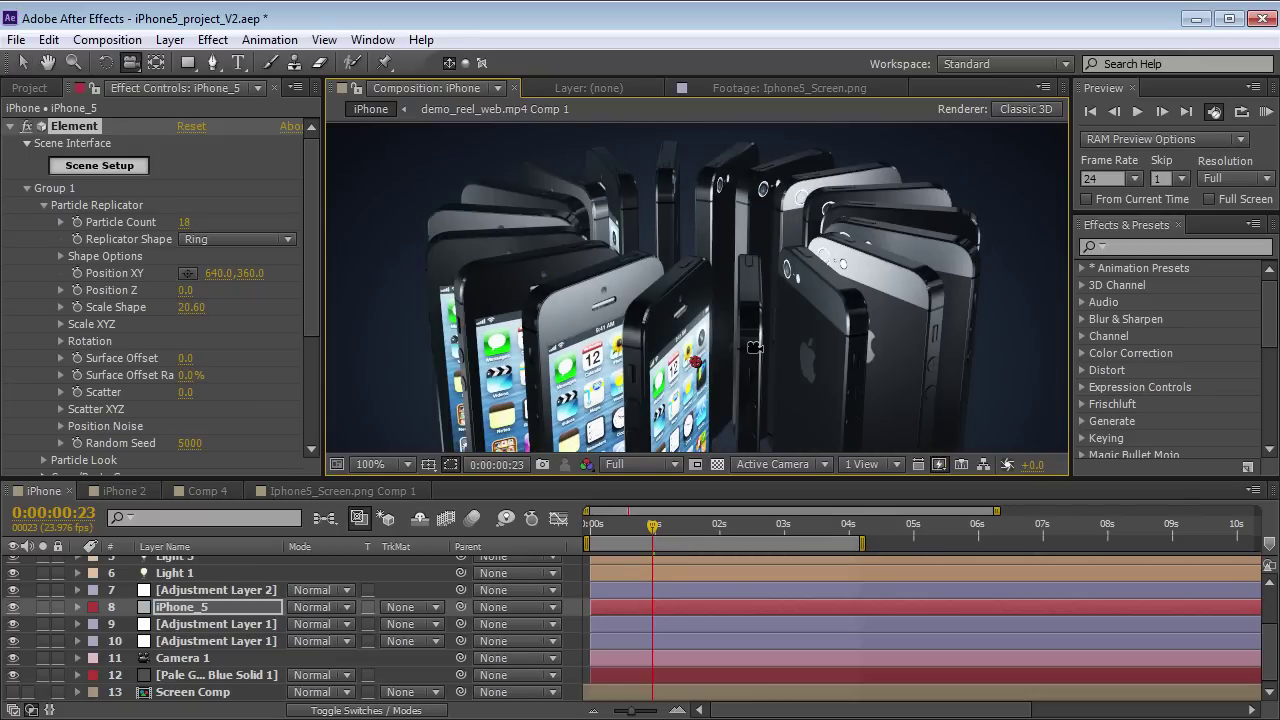
- Return to Comp 4 and scrub back and forth through the finished phone animation up to 0:00:02:21
left_click(205, 491)
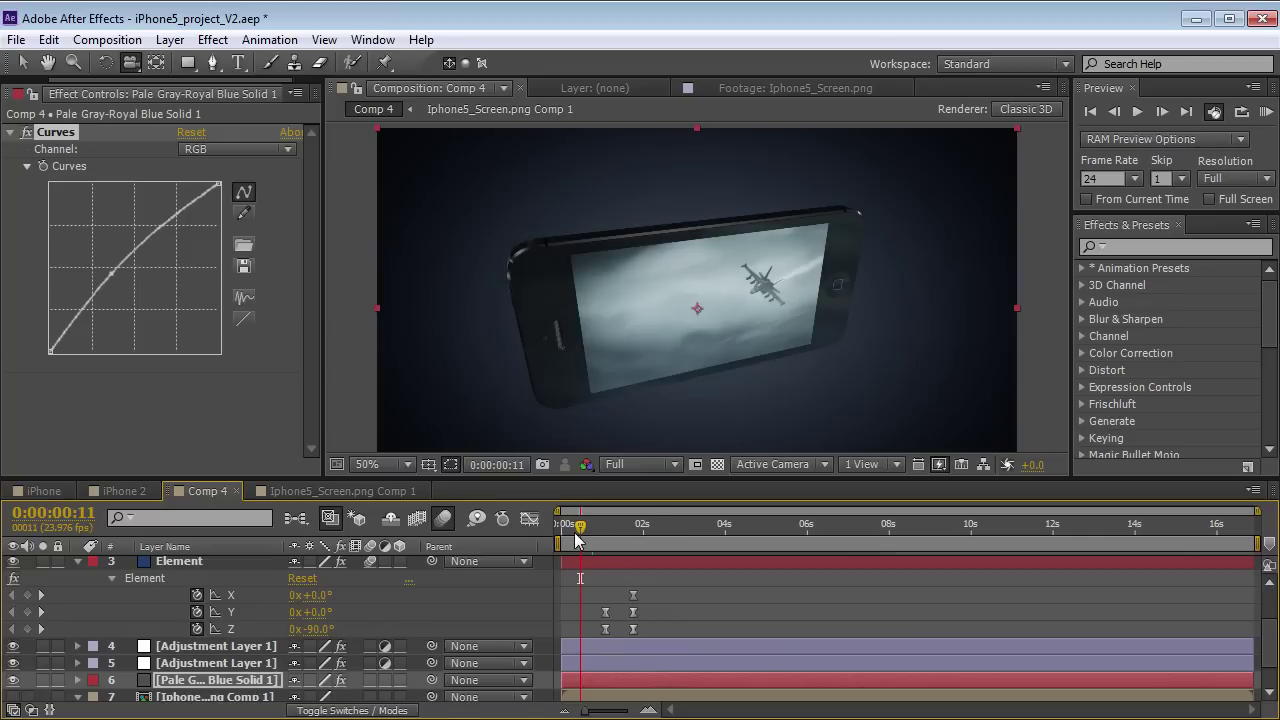
left_click_drag(580, 527, 679, 548)
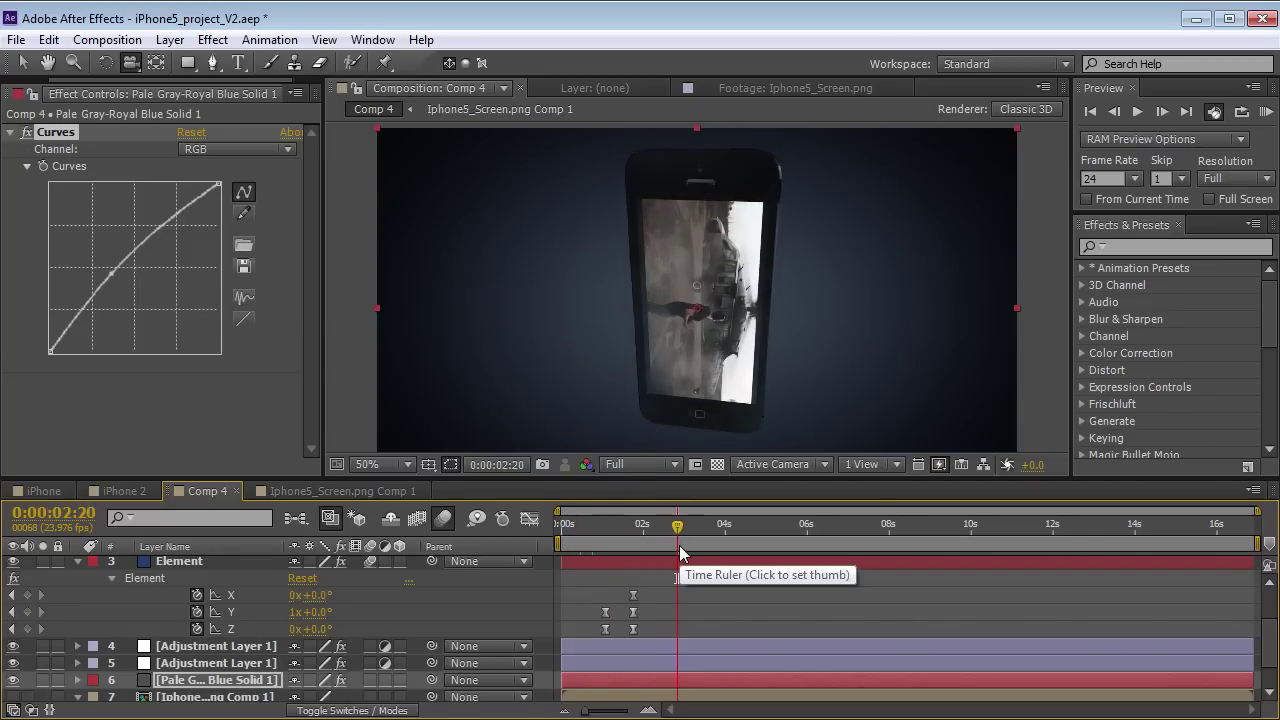
left_click_drag(679, 545, 577, 556)
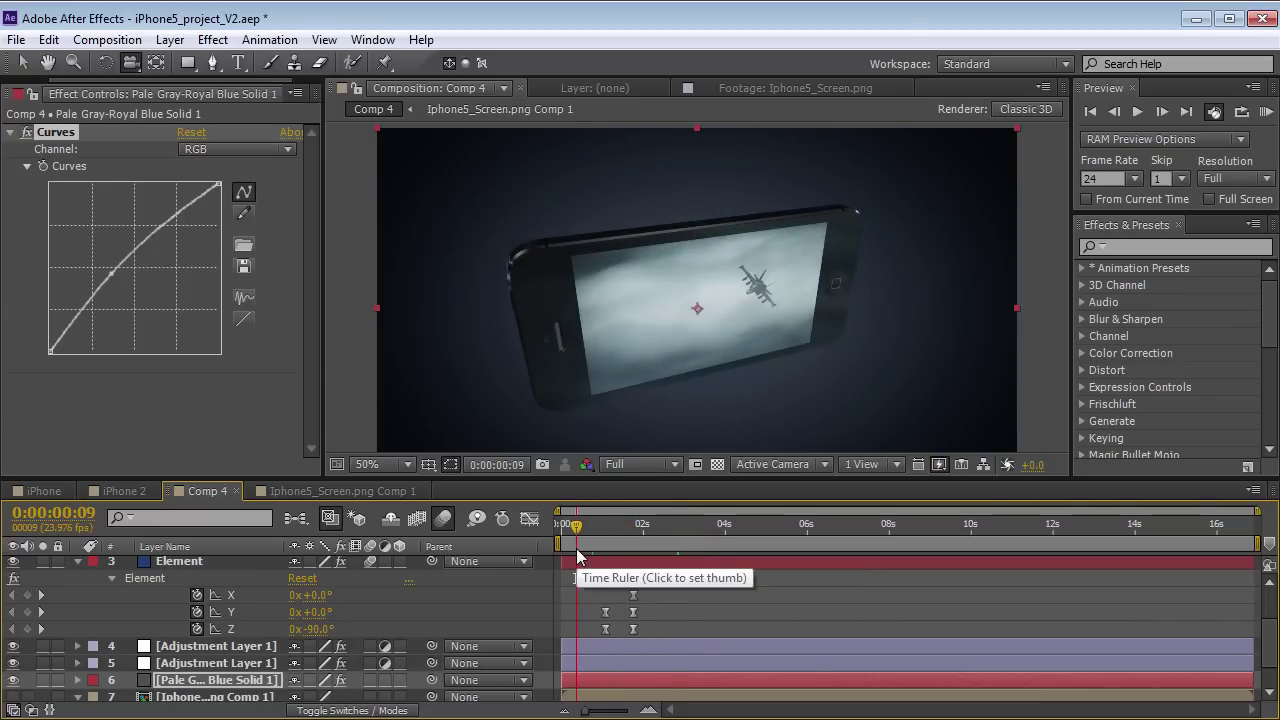
left_click_drag(587, 524, 678, 541)
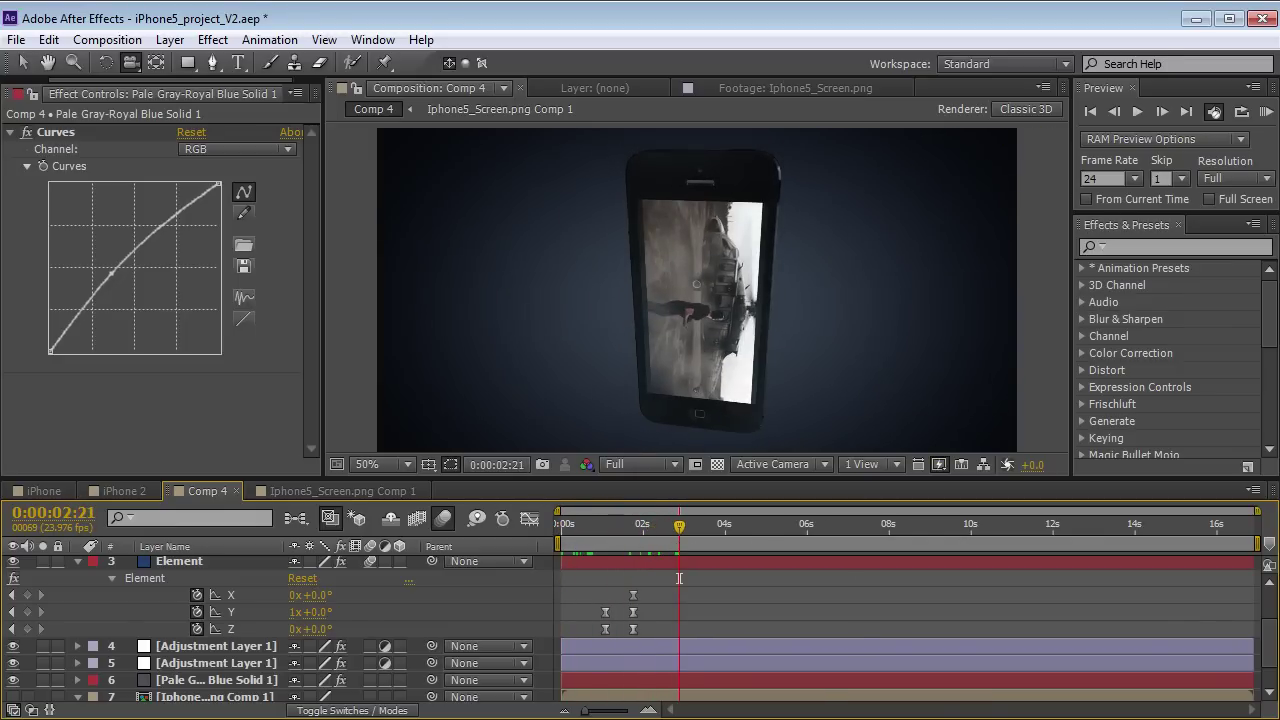
- Switch to Firefox, view the Connect options on the Video Copilot Element 3D page, and return to After Effects
key("alt+Tab")
mouse_move(637, 238)
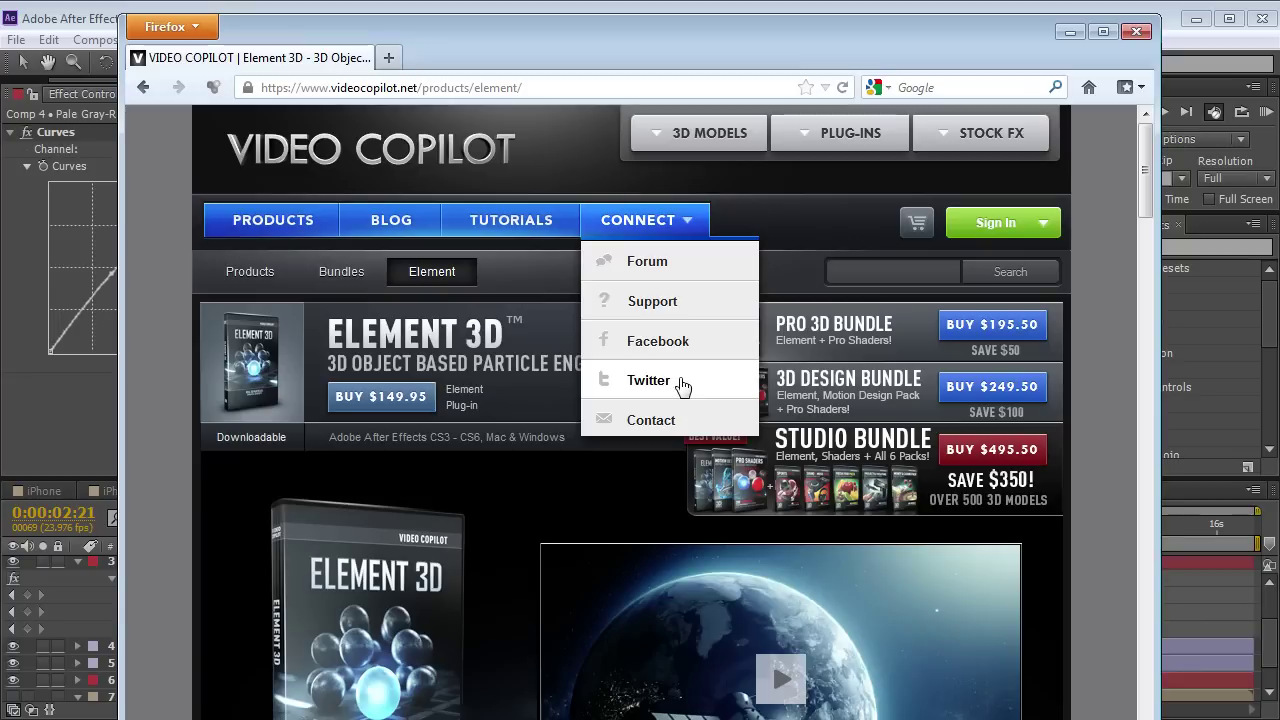
left_click(494, 6)
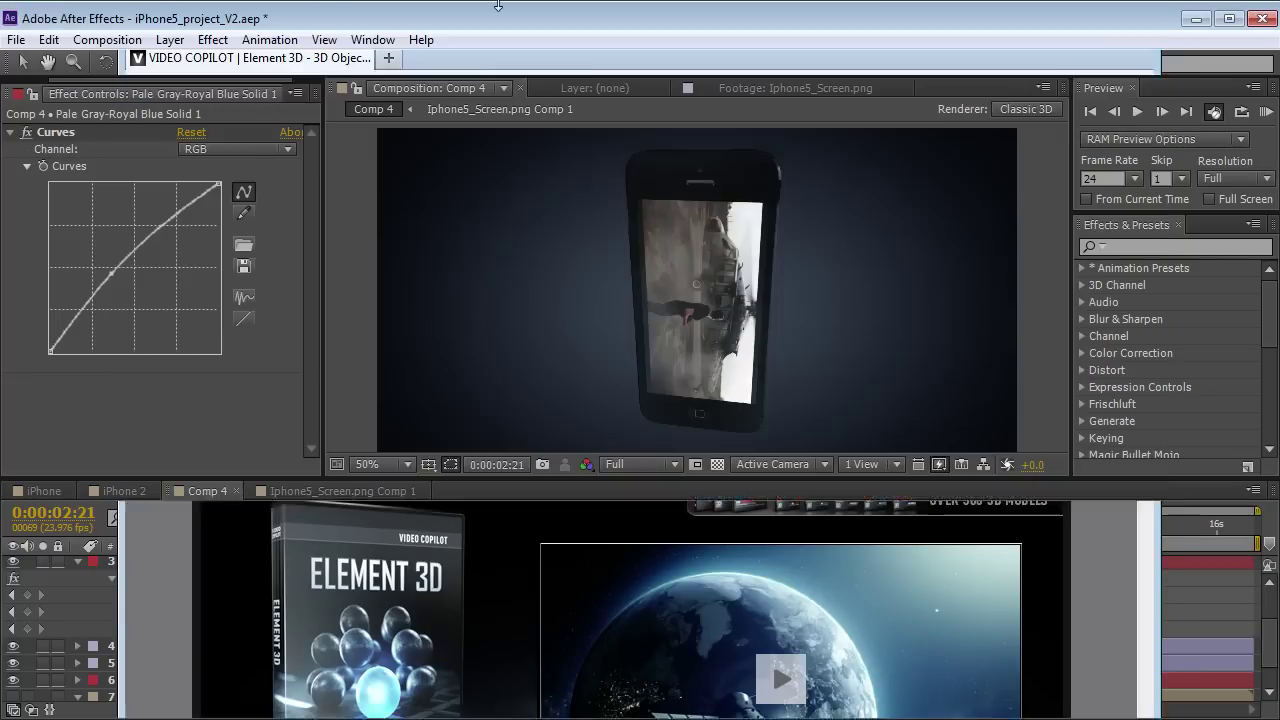